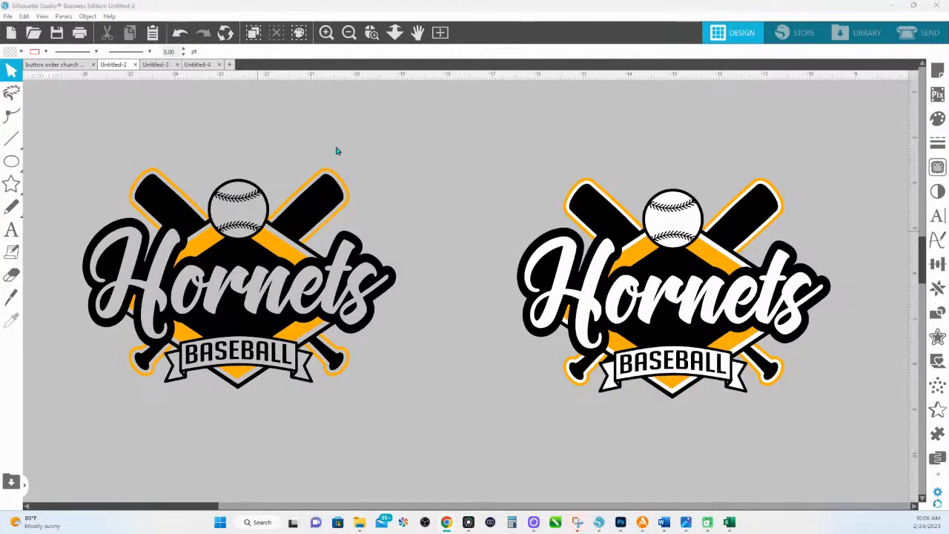
- Pan the left Hornets logo toward the centre and marquee-select all of its shapes
{"action": "left_click_drag", "start_coordinate": [358, 182], "coordinate": [504, 166]}
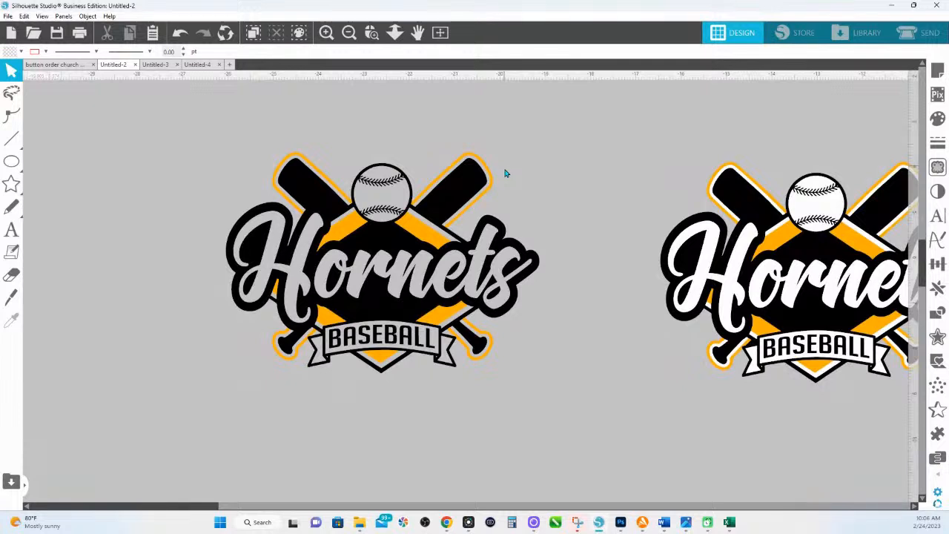
{"action": "left_click_drag", "start_coordinate": [207, 144], "coordinate": [559, 415]}
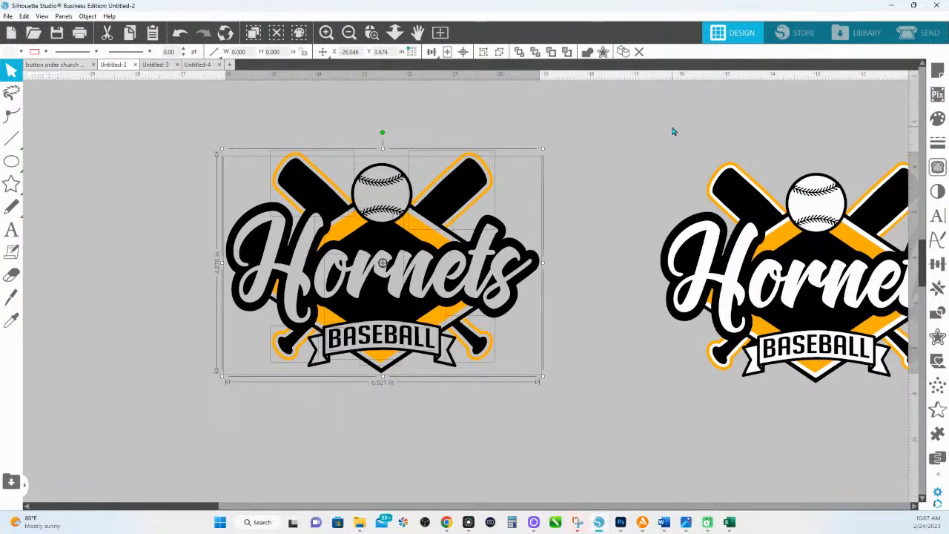
- Zoom in on the left Hornets logo and select all of its shapes
{"action": "left_click", "coordinate": [331, 94]}
{"action": "left_click", "coordinate": [371, 32]}
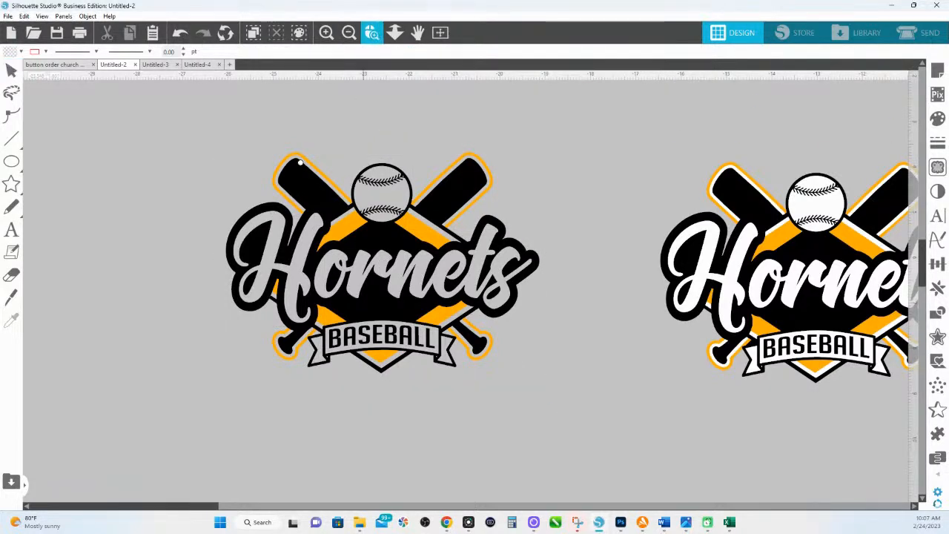
{"action": "left_click_drag", "start_coordinate": [228, 131], "coordinate": [544, 404]}
{"action": "right_click", "coordinate": [418, 286]}
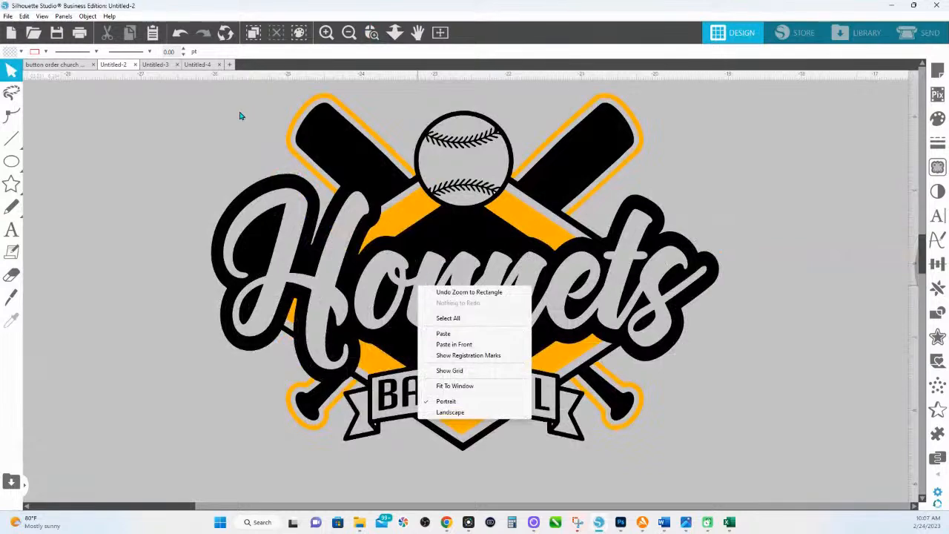
{"action": "left_click_drag", "start_coordinate": [220, 101], "coordinate": [744, 502]}
- Duplicate the logo, move the copy above the original, and group its shapes
{"action": "right_click", "coordinate": [549, 298]}
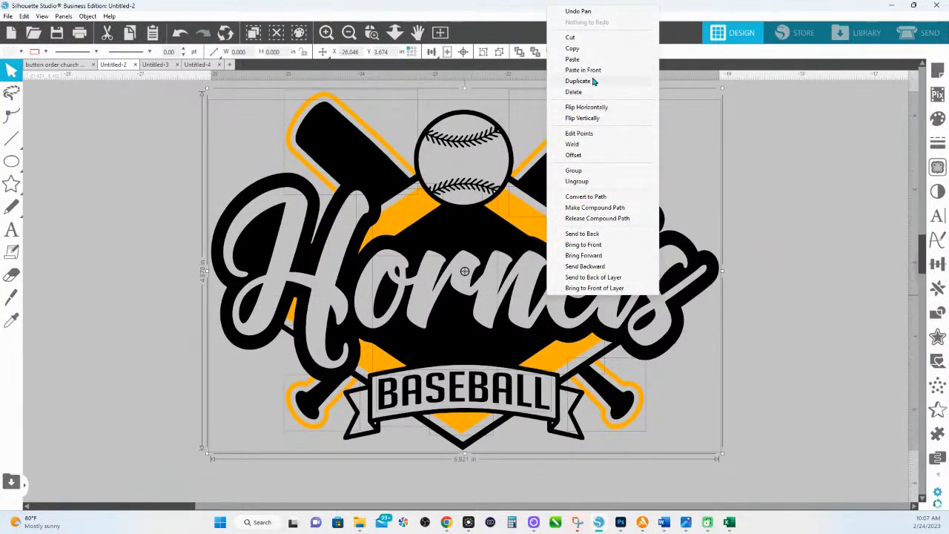
{"action": "left_click", "coordinate": [598, 80]}
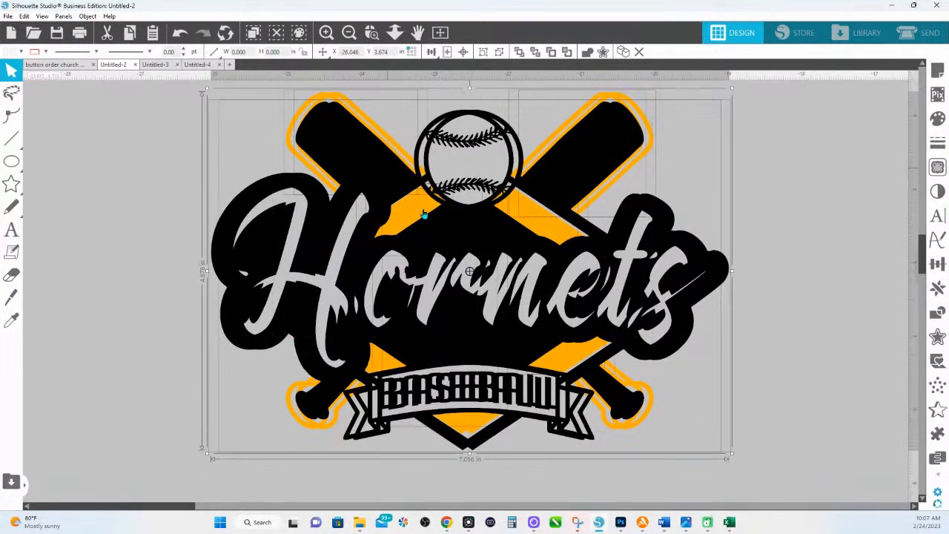
{"action": "left_click_drag", "start_coordinate": [452, 237], "coordinate": [462, 221]}
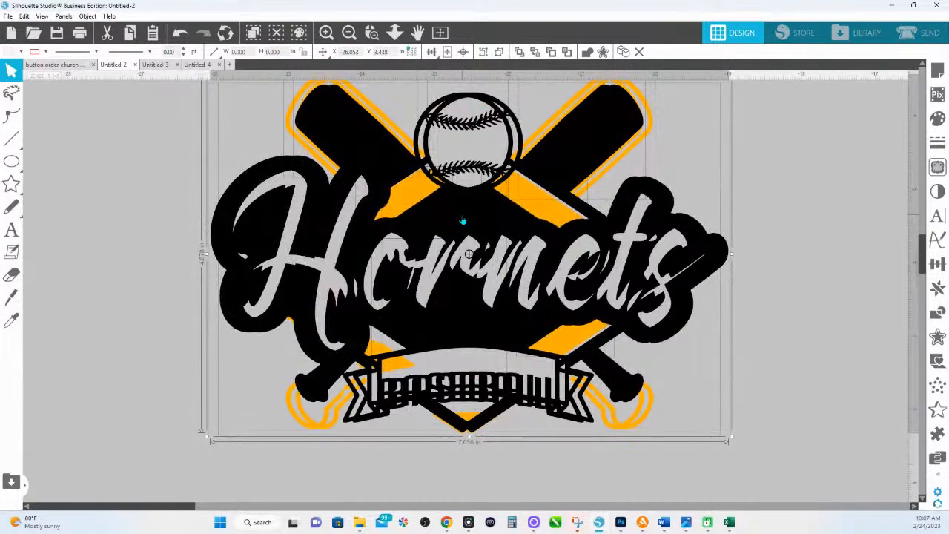
{"action": "key", "text": "ctrl+z"}
{"action": "key", "text": "ctrl+z"}
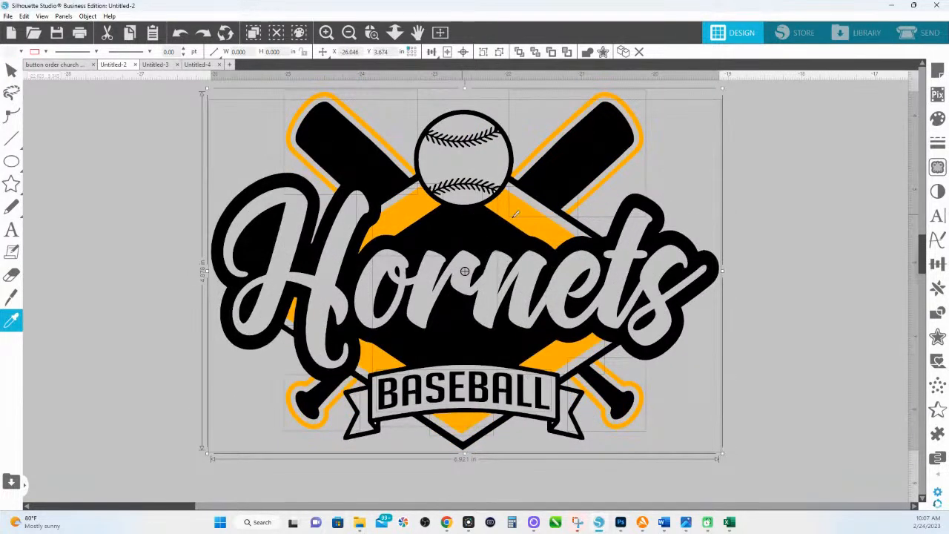
{"action": "right_click", "coordinate": [576, 163]}
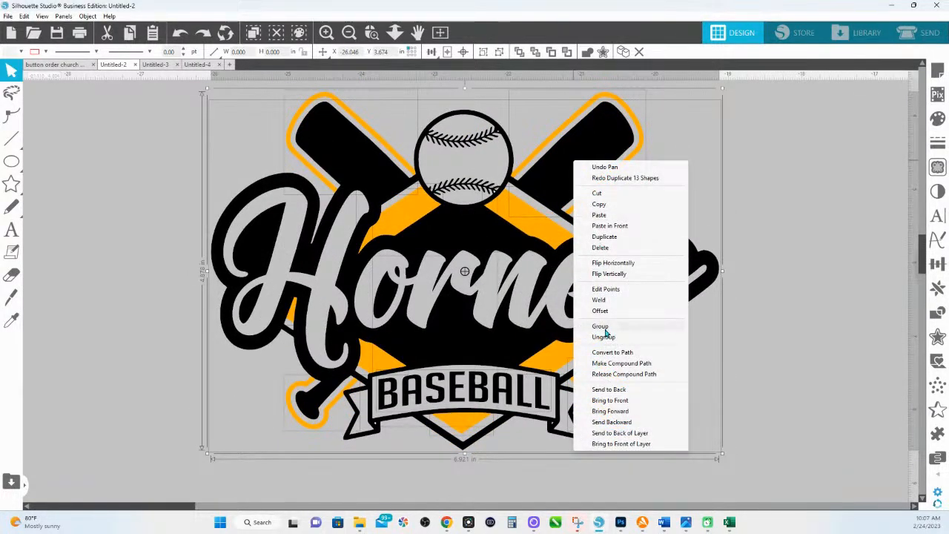
{"action": "left_click", "coordinate": [613, 262]}
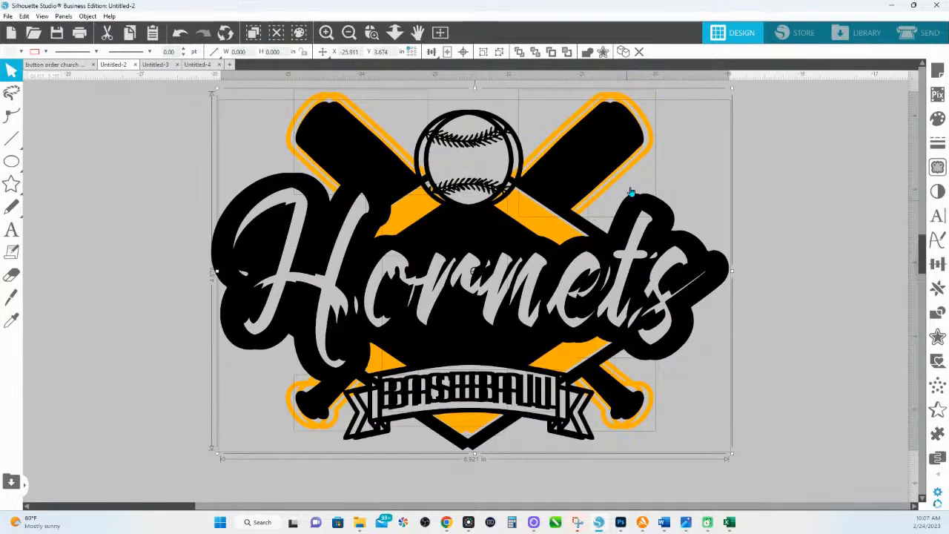
{"action": "left_click_drag", "start_coordinate": [621, 164], "coordinate": [618, 26]}
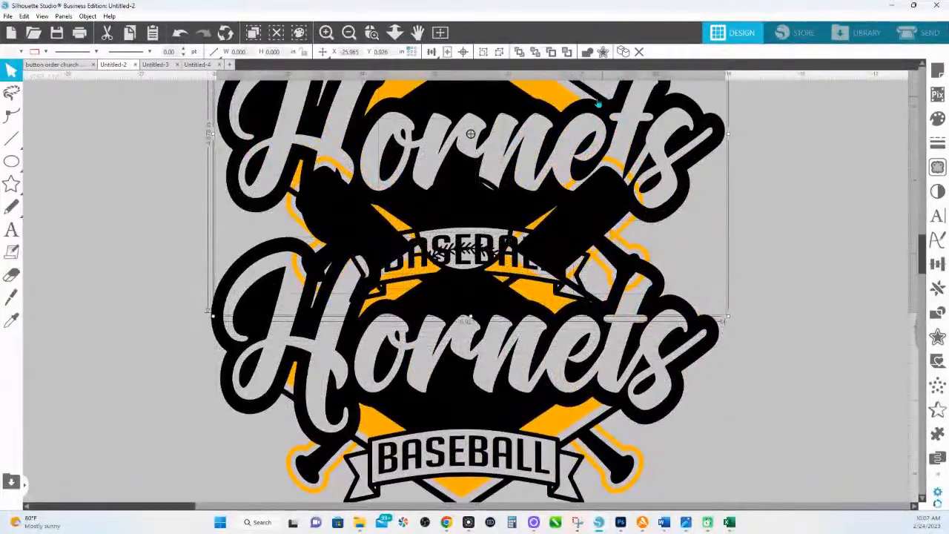
{"action": "right_click", "coordinate": [597, 99]}
{"action": "left_click", "coordinate": [632, 265]}
- Move the grouped copy well above the original, then zoom in on the lower logo
{"action": "left_click_drag", "start_coordinate": [481, 155], "coordinate": [480, 72]}
{"action": "left_click_drag", "start_coordinate": [481, 139], "coordinate": [474, 19]}
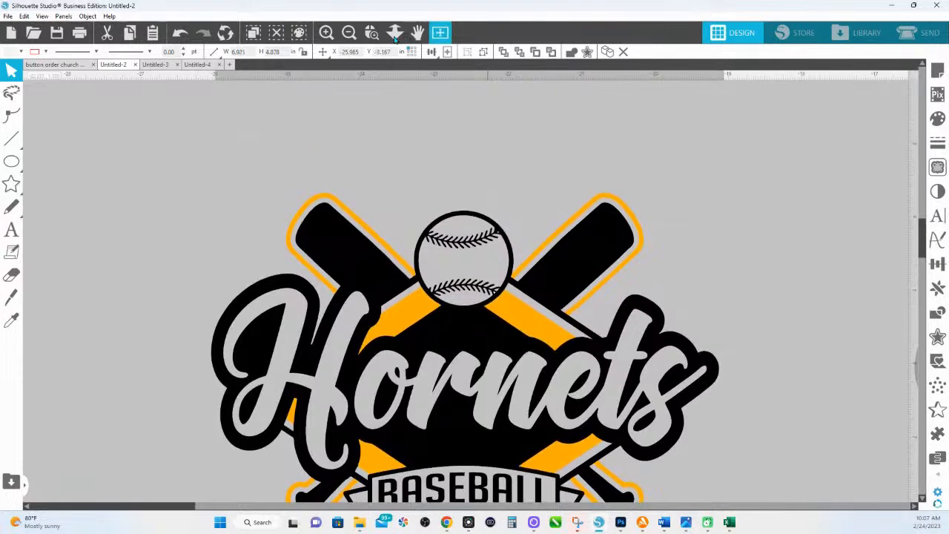
{"action": "left_click", "coordinate": [395, 33]}
{"action": "left_click_drag", "start_coordinate": [421, 144], "coordinate": [456, 208]}
{"action": "left_click_drag", "start_coordinate": [477, 153], "coordinate": [477, 96]}
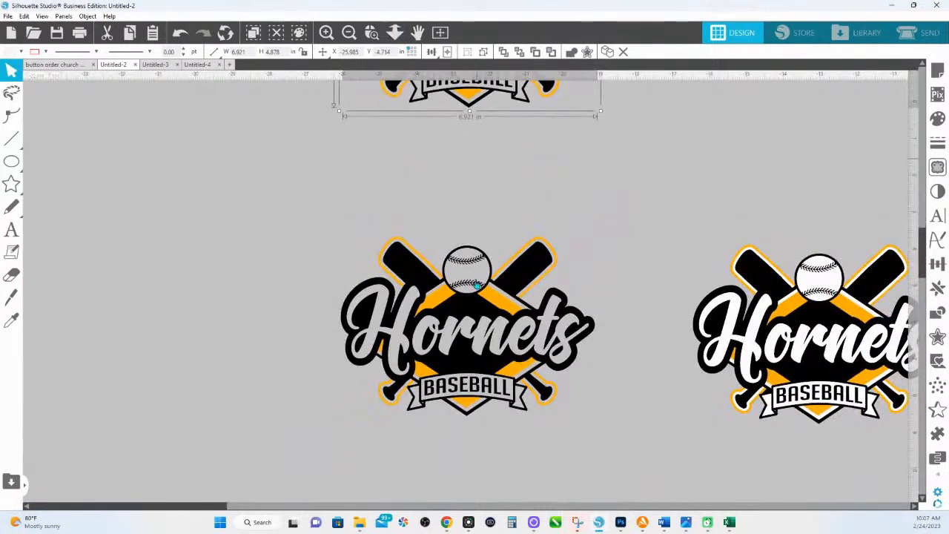
{"action": "left_click", "coordinate": [372, 33]}
{"action": "left_click_drag", "start_coordinate": [316, 209], "coordinate": [590, 406]}
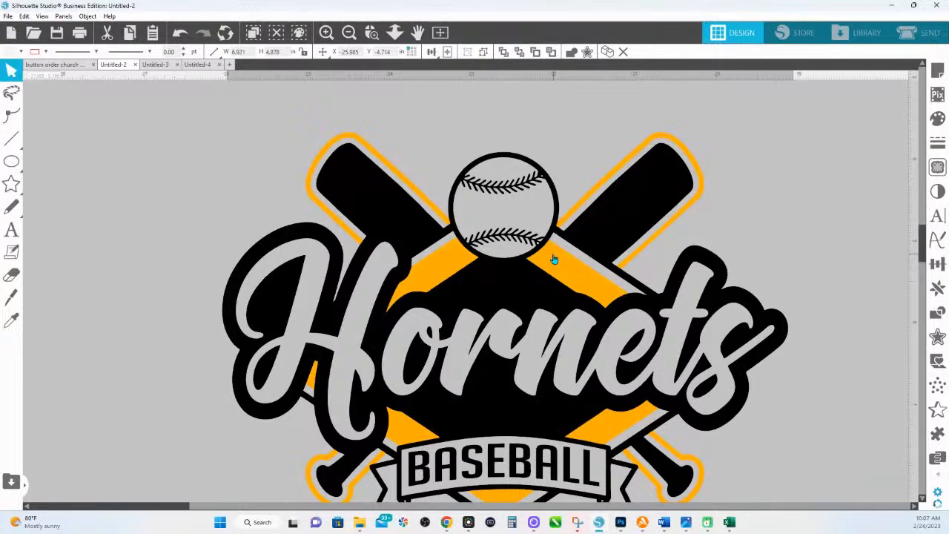
- Select the whole lower Hornets logo and apply red from the colour swatch
{"action": "scroll", "coordinate": [554, 259], "scroll_direction": "down", "scroll_amount": 1}
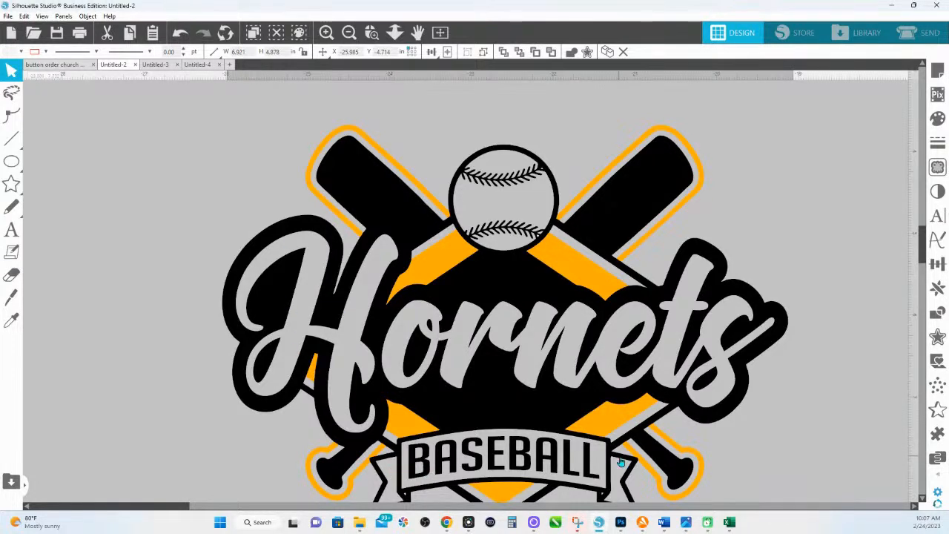
{"action": "scroll", "coordinate": [570, 450], "scroll_direction": "down", "scroll_amount": 1}
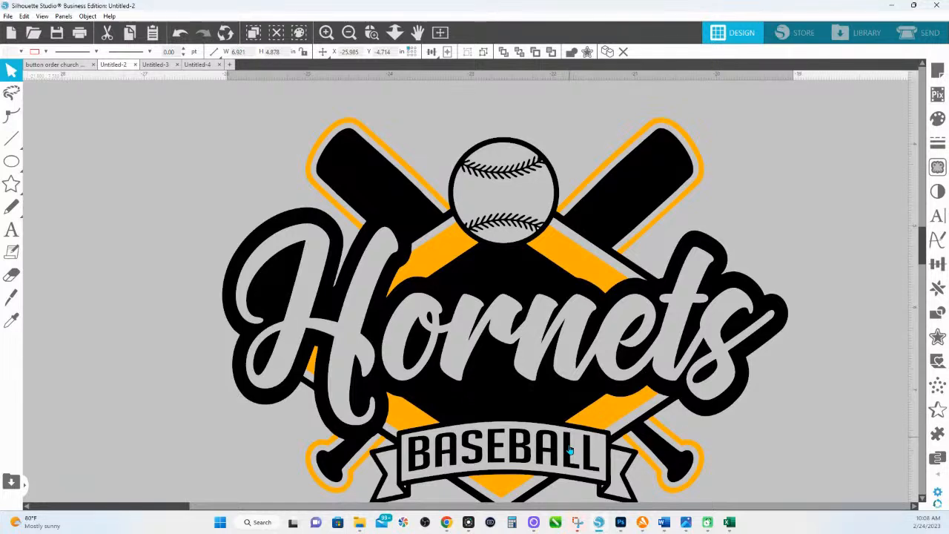
{"action": "scroll", "coordinate": [404, 406], "scroll_direction": "down", "scroll_amount": 1}
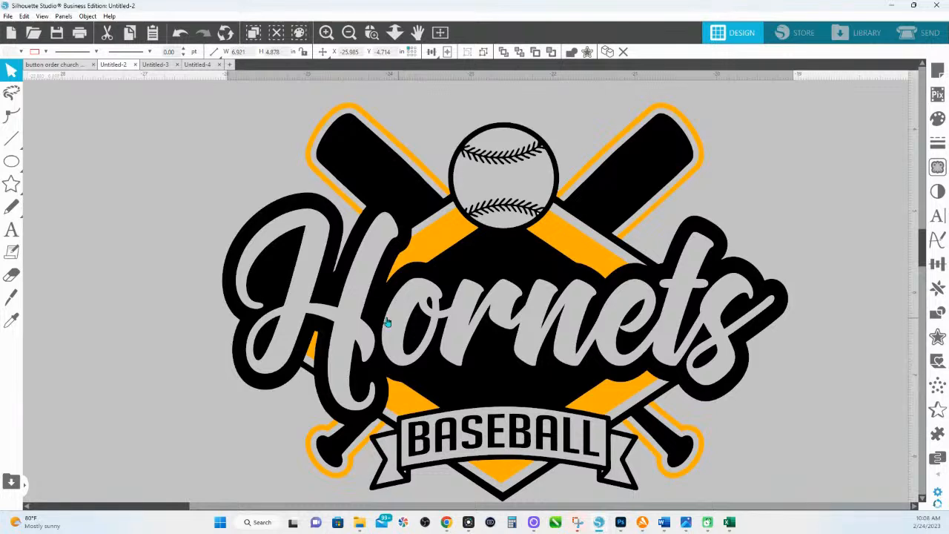
{"action": "left_click_drag", "start_coordinate": [209, 106], "coordinate": [755, 488]}
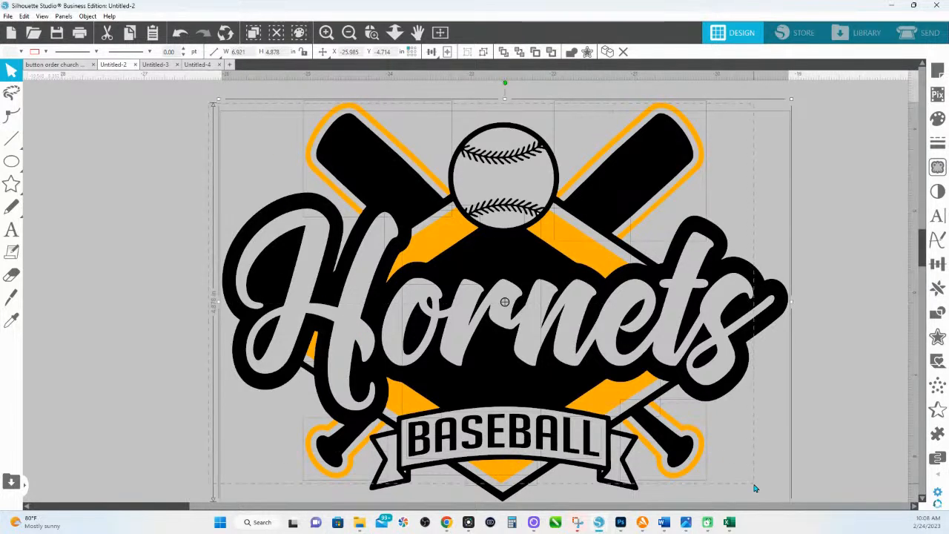
{"action": "left_click", "coordinate": [52, 51]}
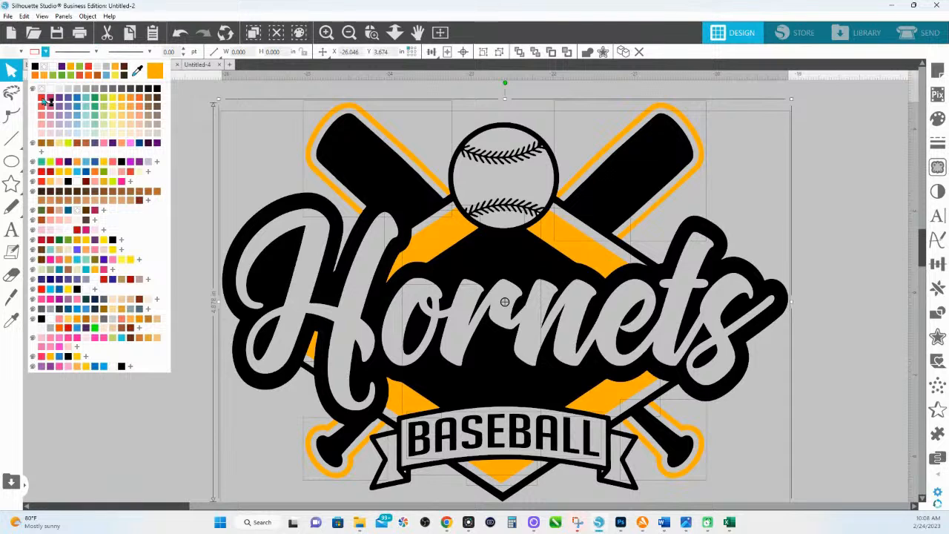
{"action": "left_click", "coordinate": [46, 101]}
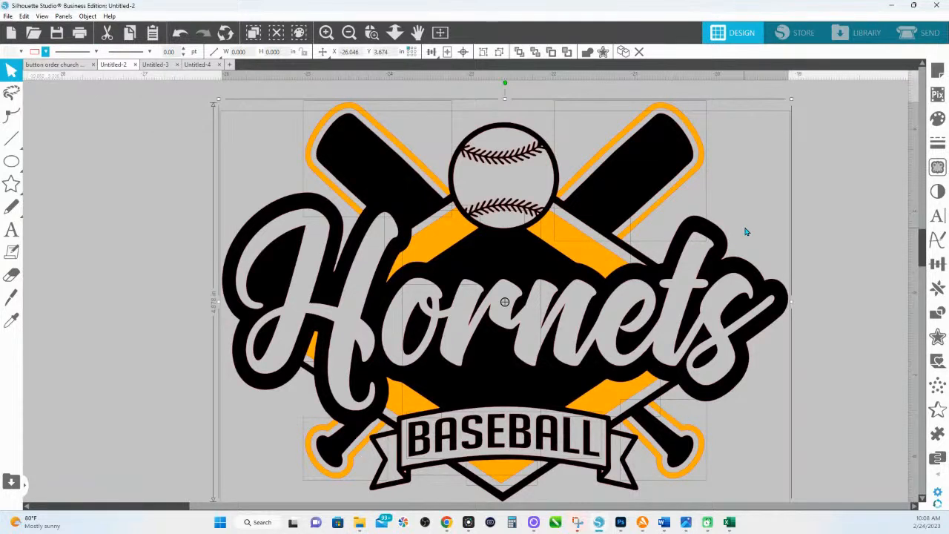
{"action": "left_click", "coordinate": [830, 207]}
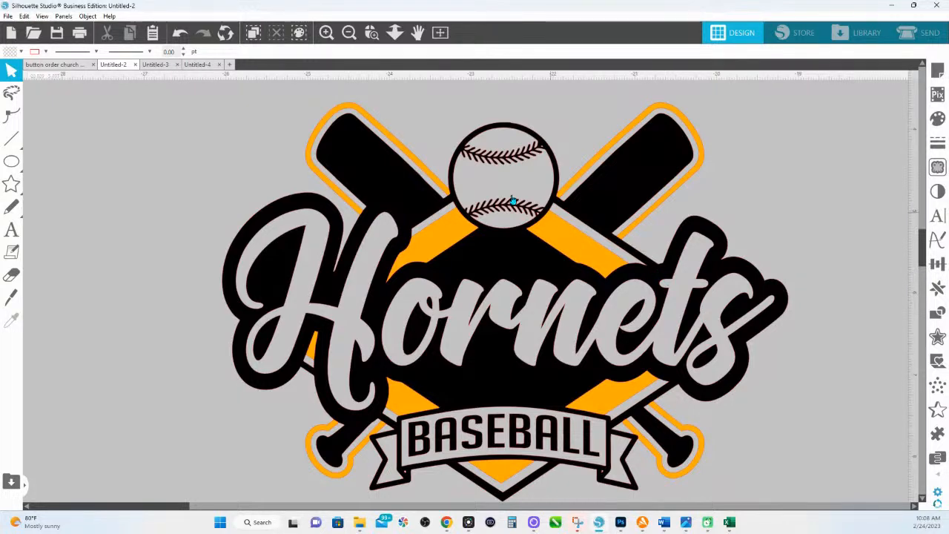
- Try pulling the bats' and knobs' orange outlines off the logo, then undo those moves
{"action": "left_click", "coordinate": [346, 113]}
{"action": "left_click_drag", "start_coordinate": [345, 113], "coordinate": [322, 91]}
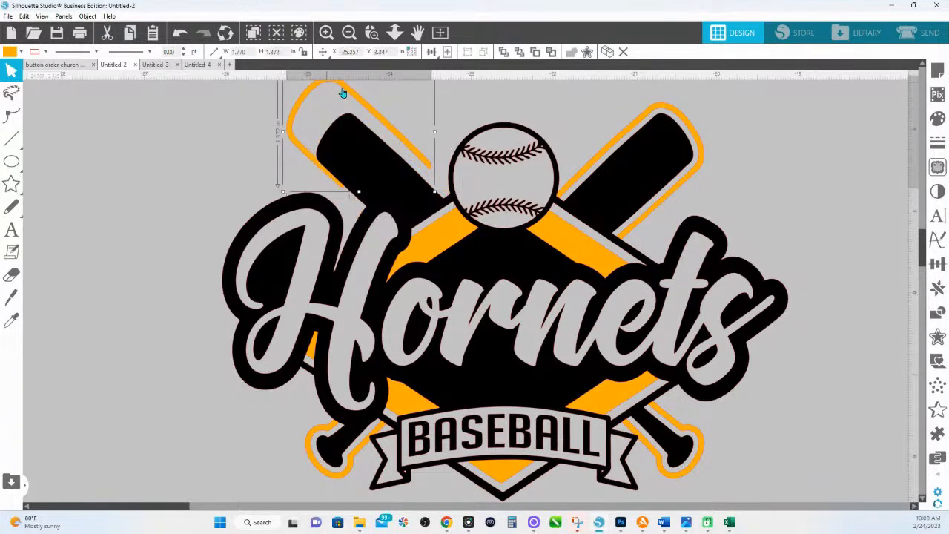
{"action": "left_click_drag", "start_coordinate": [672, 112], "coordinate": [697, 90]}
{"action": "left_click", "coordinate": [734, 172]}
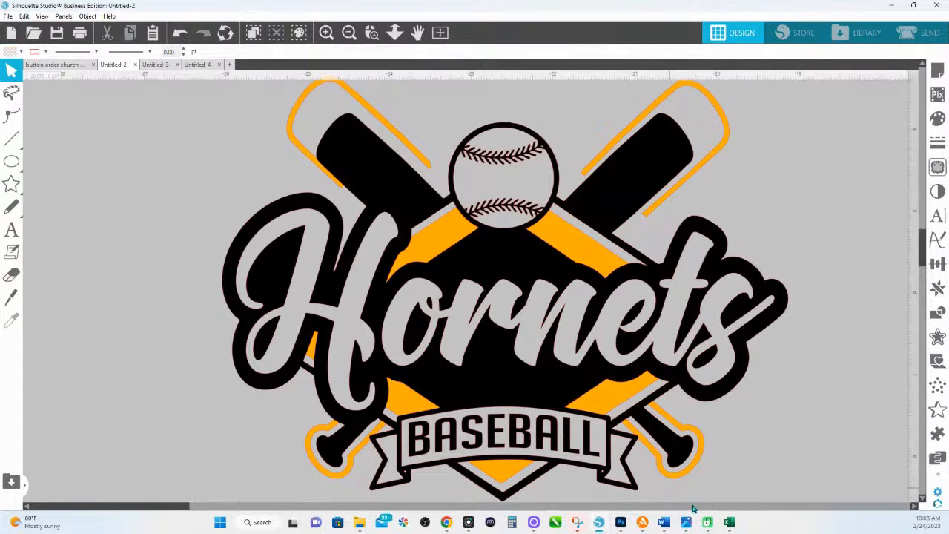
{"action": "left_click_drag", "start_coordinate": [688, 475], "coordinate": [714, 489]}
{"action": "left_click", "coordinate": [742, 486]}
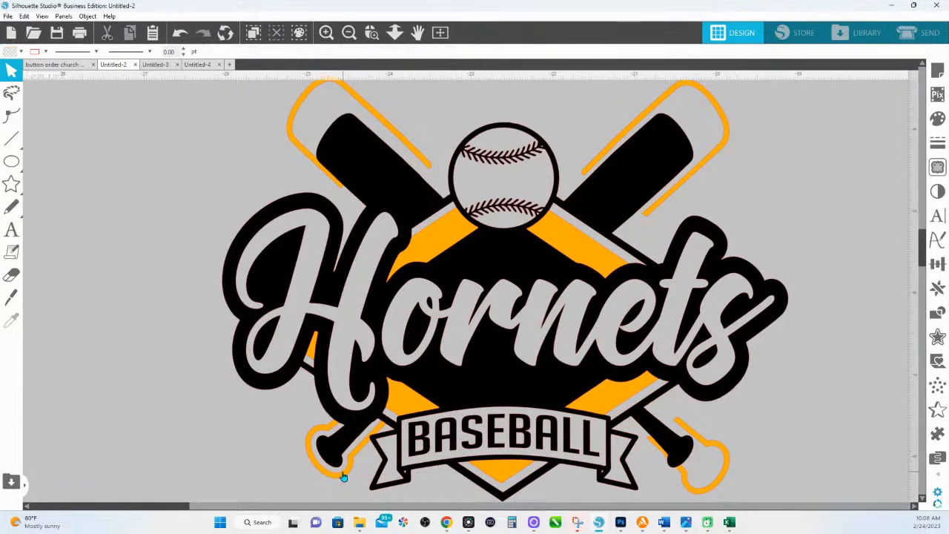
{"action": "left_click_drag", "start_coordinate": [341, 475], "coordinate": [317, 491]}
{"action": "key", "text": "Escape"}
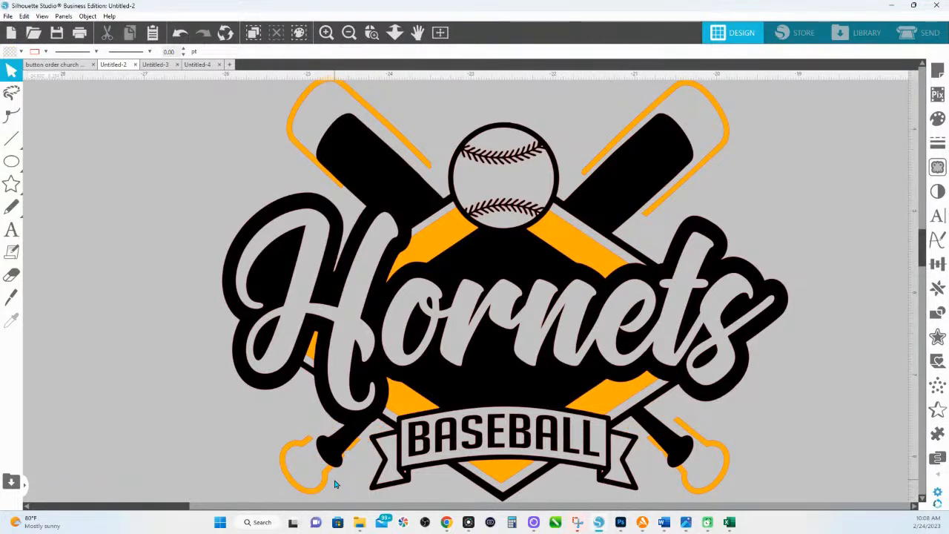
{"action": "key", "text": "ctrl+z"}
{"action": "key", "text": "ctrl+z"}
{"action": "key", "text": "ctrl+z"}
{"action": "key", "text": "ctrl+z"}
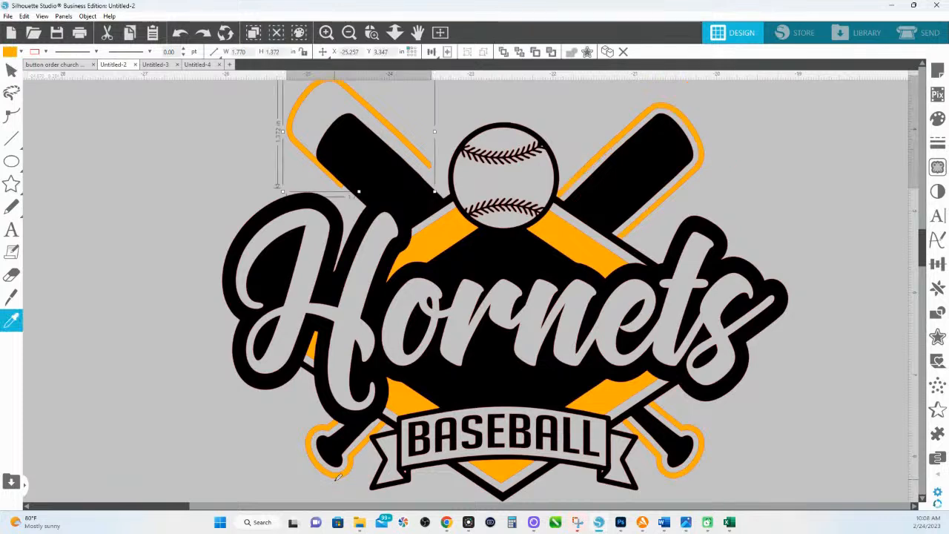
{"action": "key", "text": "Escape"}
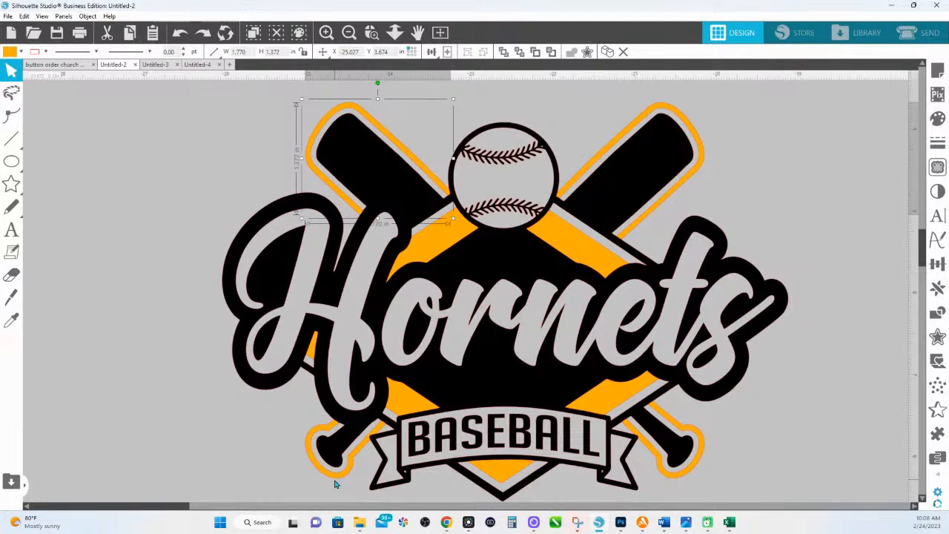
- Move the left bat's 1.770 in orange outline off to the left of the logo
{"action": "left_click_drag", "start_coordinate": [326, 126], "coordinate": [170, 65]}
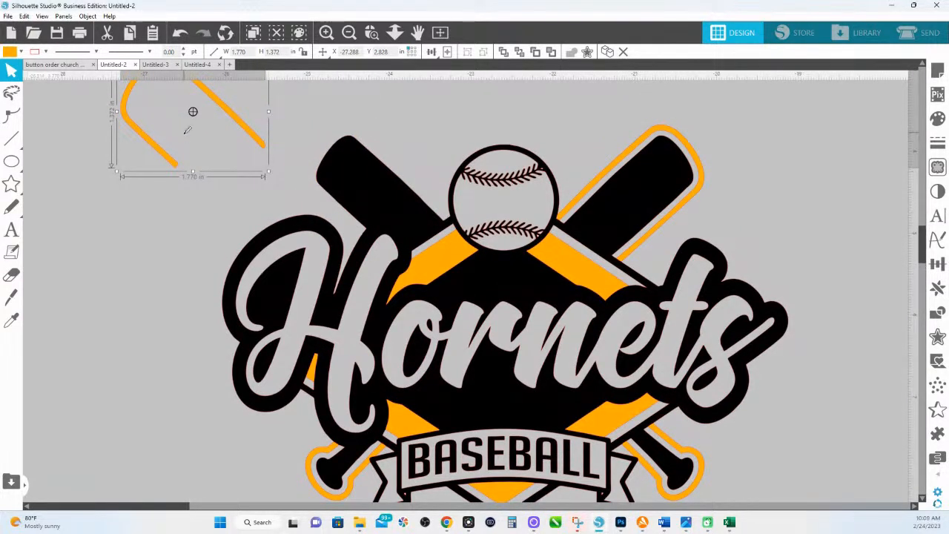
{"action": "key", "text": "ctrl+z"}
{"action": "key", "text": "ctrl+z"}
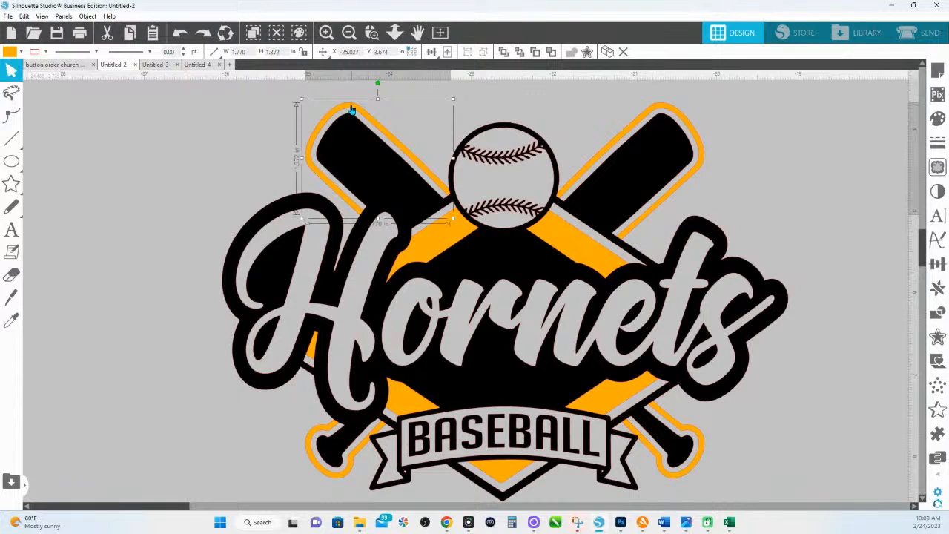
{"action": "left_click_drag", "start_coordinate": [352, 108], "coordinate": [128, 127]}
{"action": "left_click_drag", "start_coordinate": [229, 162], "coordinate": [353, 146]}
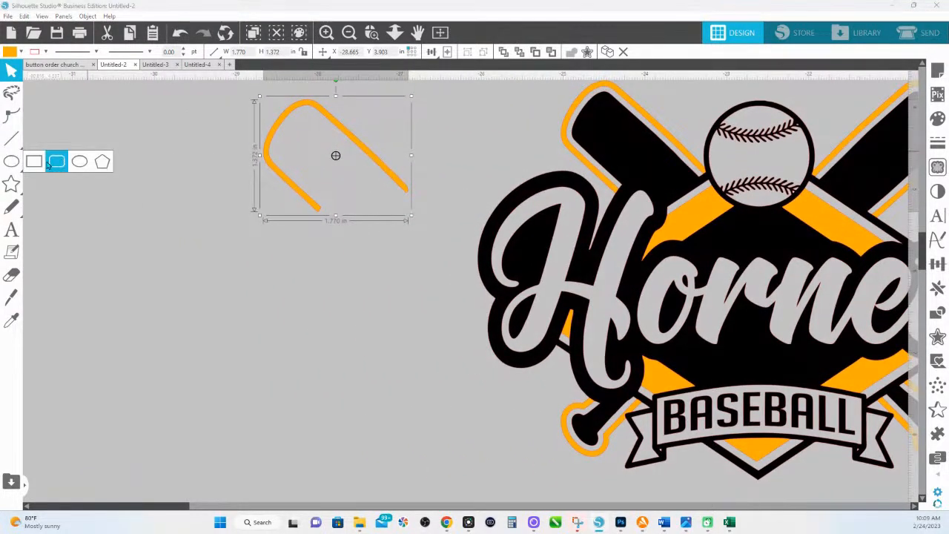
- Draw a thin rectangle, rotate it over the bat outline's open end, and weld them
{"action": "left_click", "coordinate": [35, 162]}
{"action": "left_click_drag", "start_coordinate": [293, 213], "coordinate": [463, 275]}
{"action": "left_click_drag", "start_coordinate": [379, 196], "coordinate": [347, 174]}
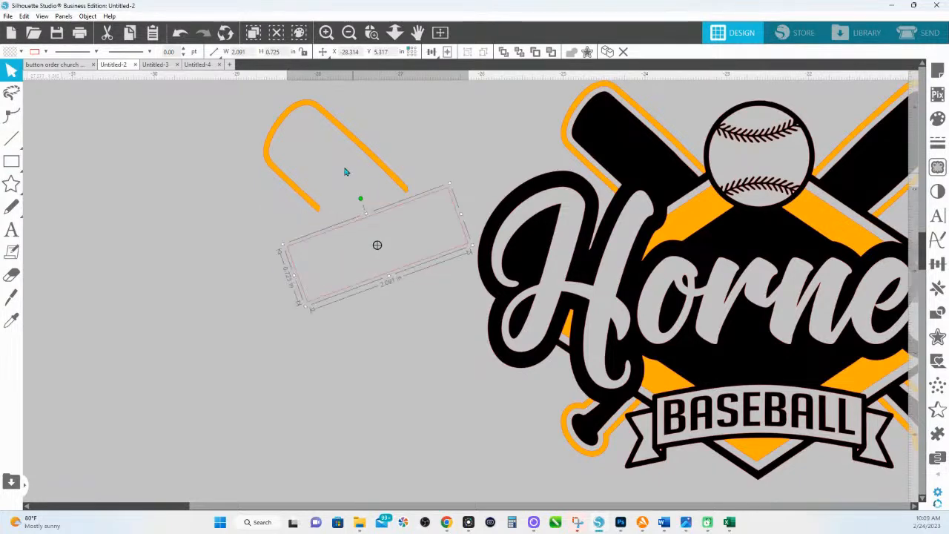
{"action": "left_click_drag", "start_coordinate": [383, 212], "coordinate": [379, 183]}
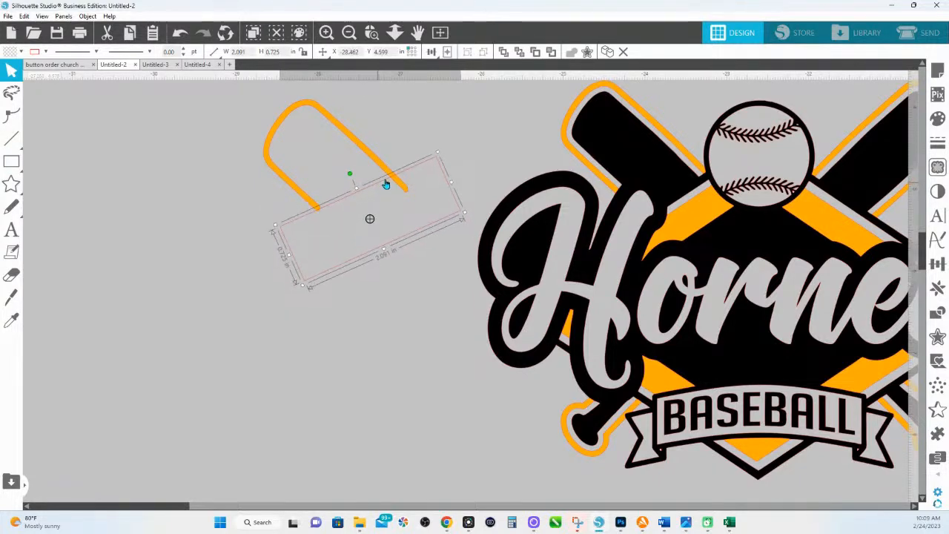
{"action": "left_click_drag", "start_coordinate": [445, 262], "coordinate": [300, 164]}
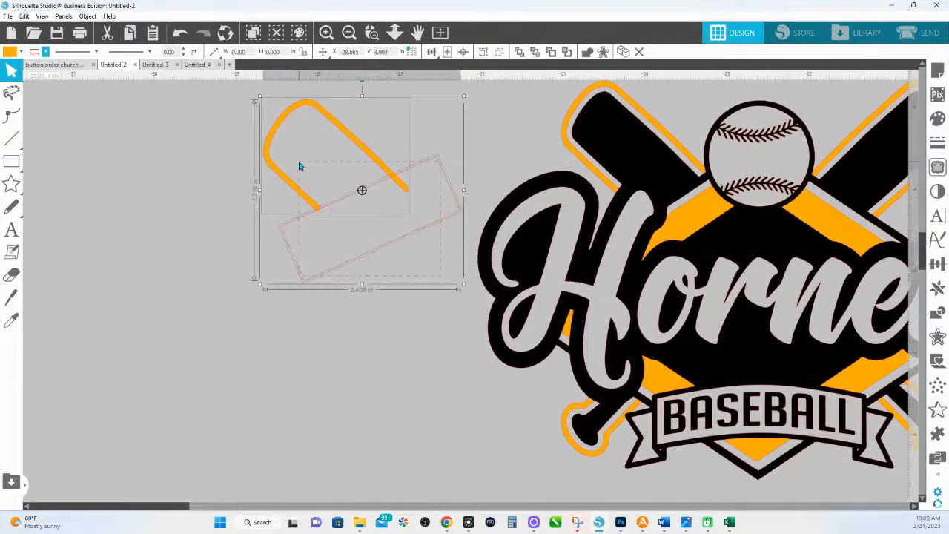
{"action": "left_click", "coordinate": [586, 51]}
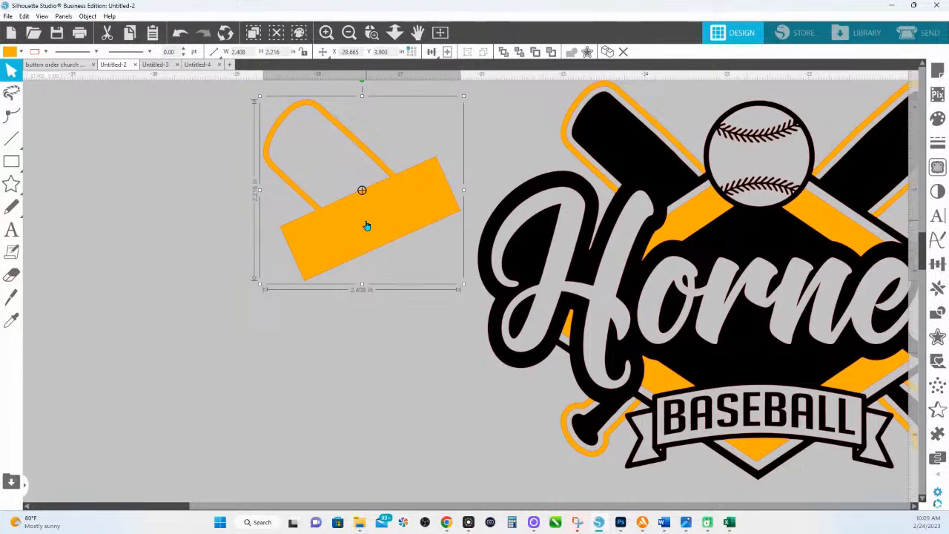
- Release the welded bat's compound path, fill the inner piece white, then delete both pieces
{"action": "right_click", "coordinate": [367, 225]}
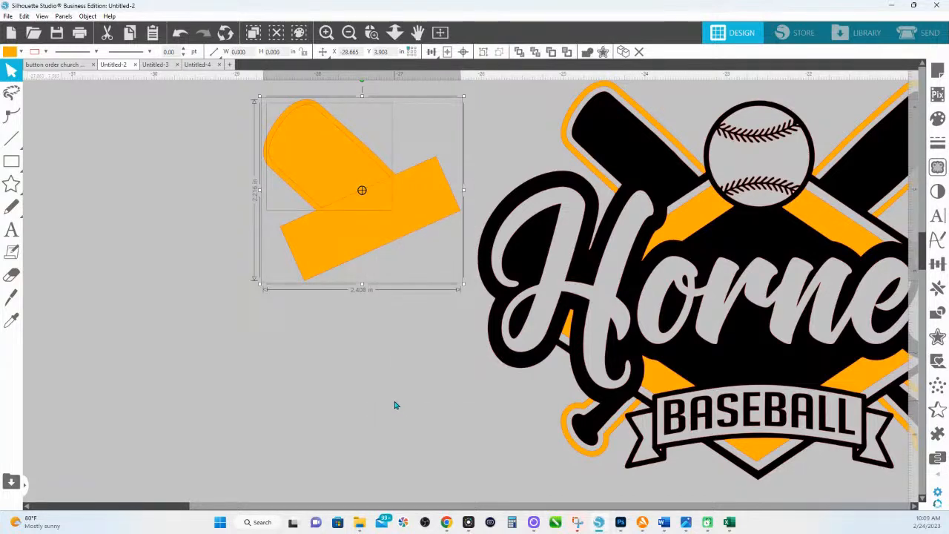
{"action": "left_click", "coordinate": [395, 404]}
{"action": "mouse_move", "coordinate": [336, 177]}
{"action": "left_mouse_down"}
{"action": "mouse_move", "coordinate": [301, 181]}
{"action": "mouse_move", "coordinate": [325, 173]}
{"action": "left_mouse_up"}
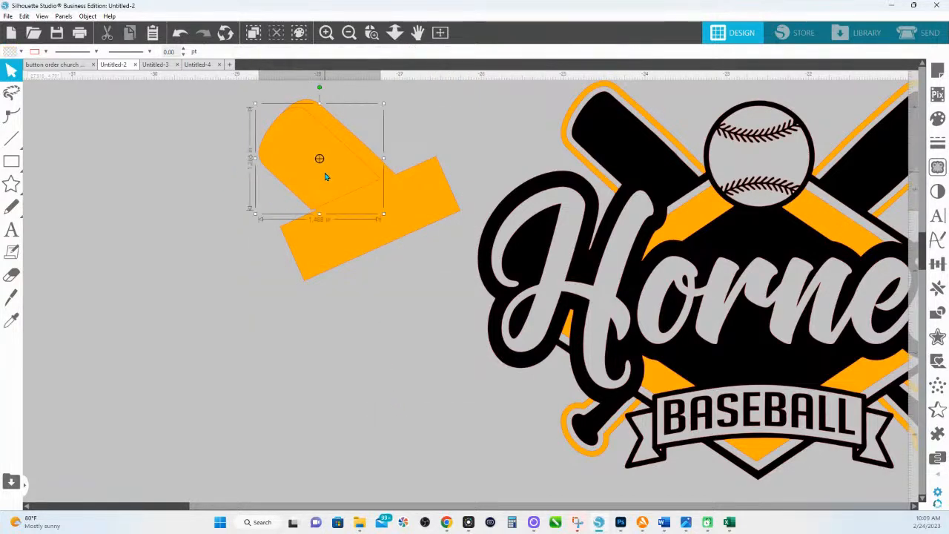
{"action": "left_click", "coordinate": [937, 119]}
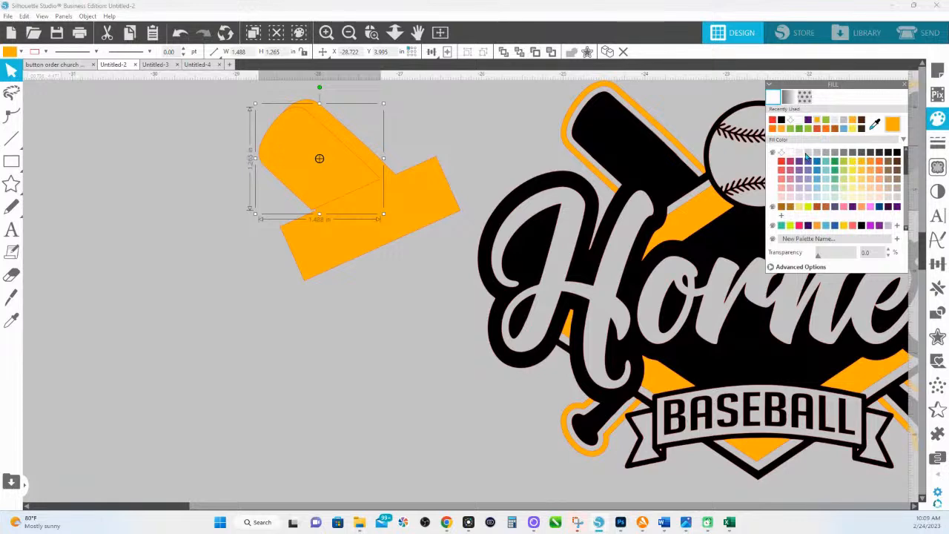
{"action": "left_click", "coordinate": [792, 154]}
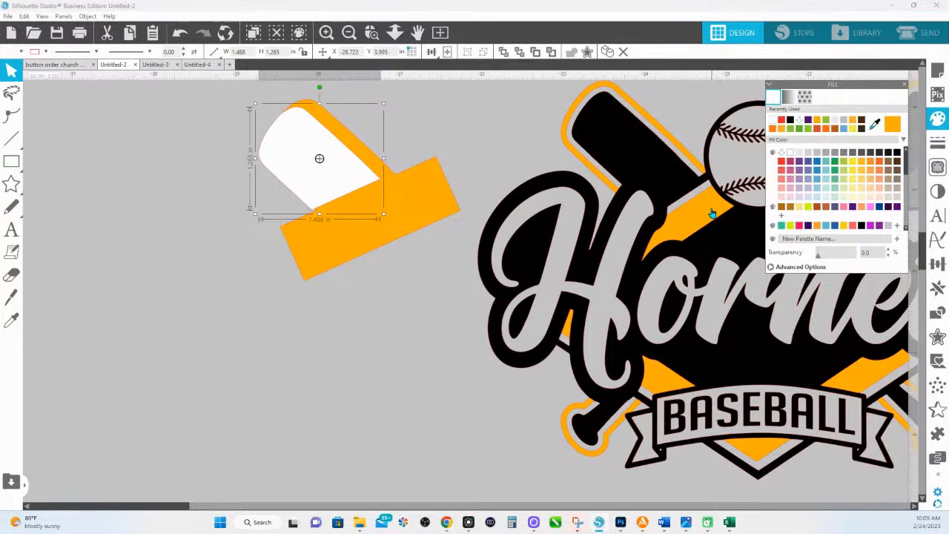
{"action": "left_click", "coordinate": [422, 235], "text": "shift"}
{"action": "key", "text": "Delete"}
{"action": "left_click_drag", "start_coordinate": [712, 217], "coordinate": [425, 232]}
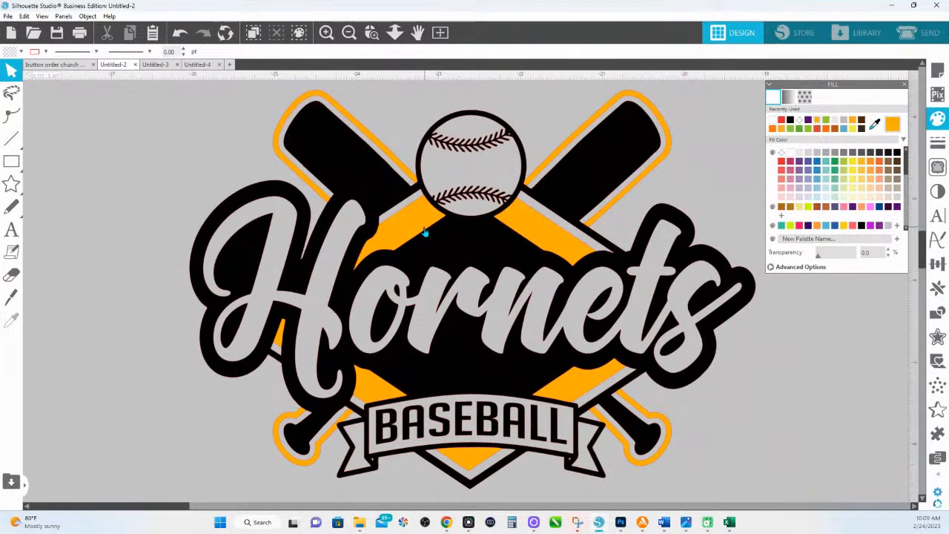
- Release the Hornets logo's compound path so it becomes a solid black silhouette
{"action": "left_click", "coordinate": [291, 196]}
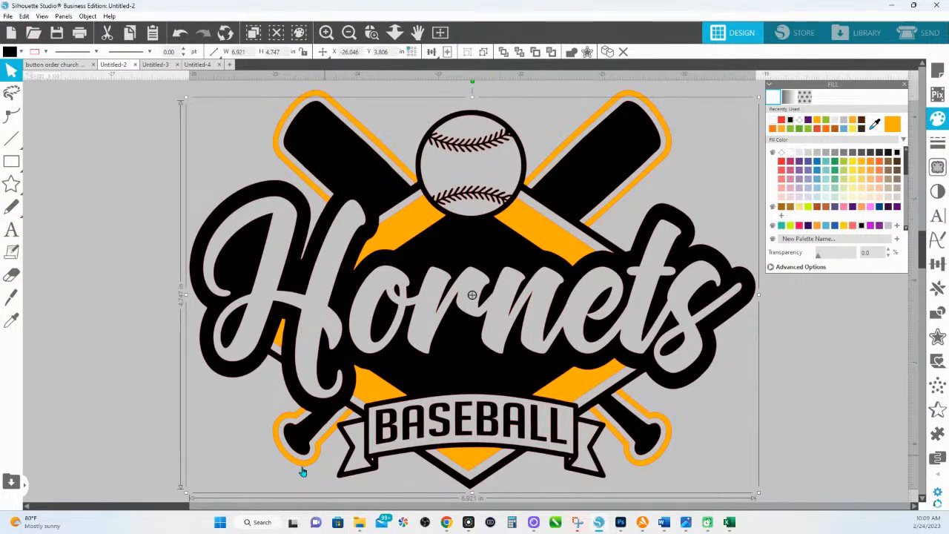
{"action": "right_click", "coordinate": [543, 268]}
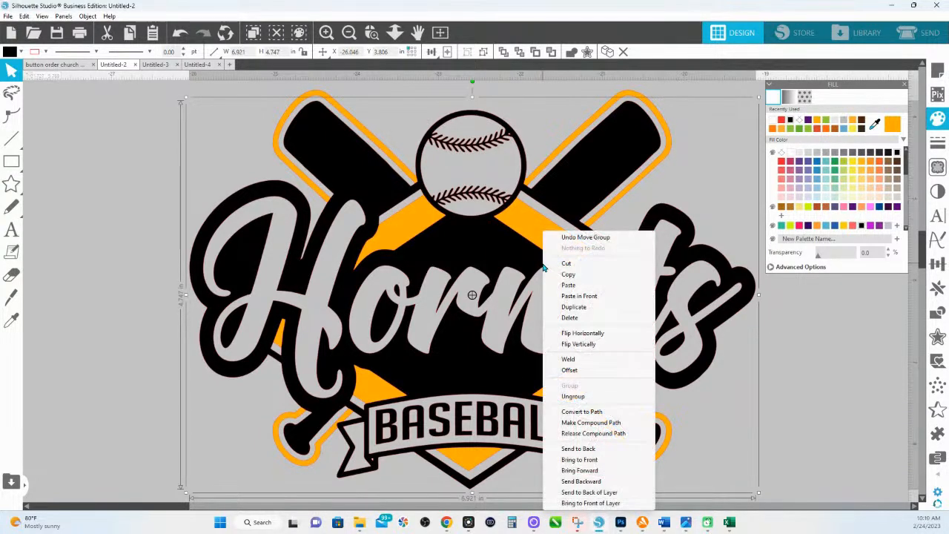
{"action": "left_click", "coordinate": [573, 434]}
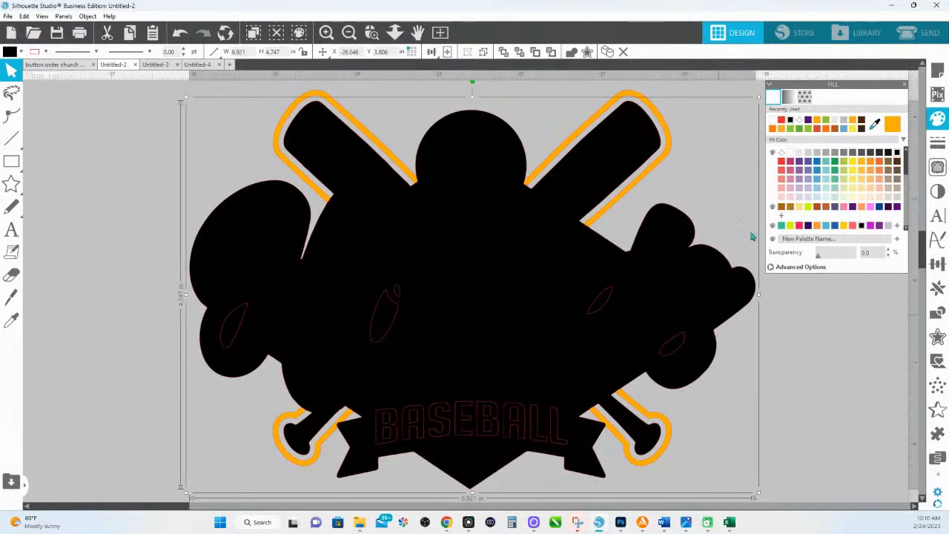
{"action": "left_click", "coordinate": [774, 321]}
{"action": "right_click", "coordinate": [723, 274]}
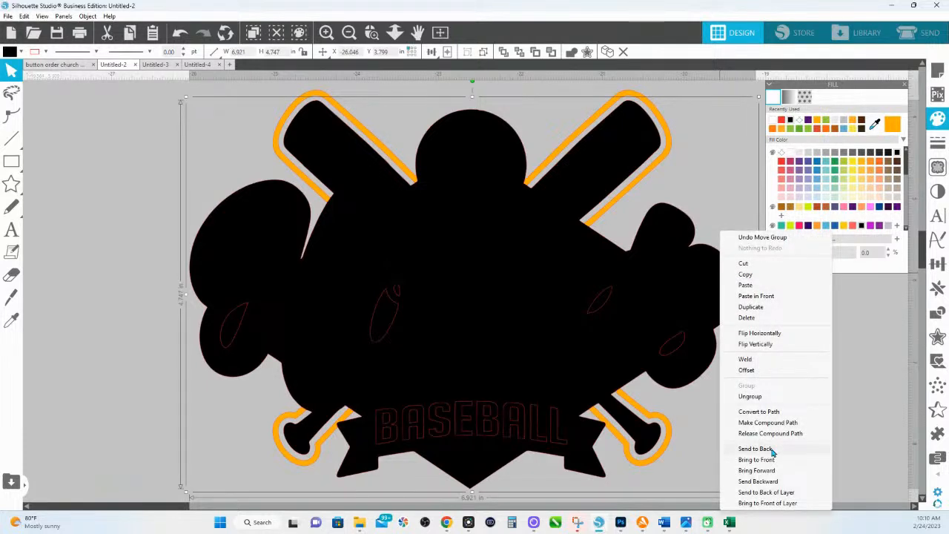
- Send the black silhouette to the back behind the orange pieces, undoing an accidental move
{"action": "left_click", "coordinate": [771, 449]}
{"action": "left_click", "coordinate": [826, 393]}
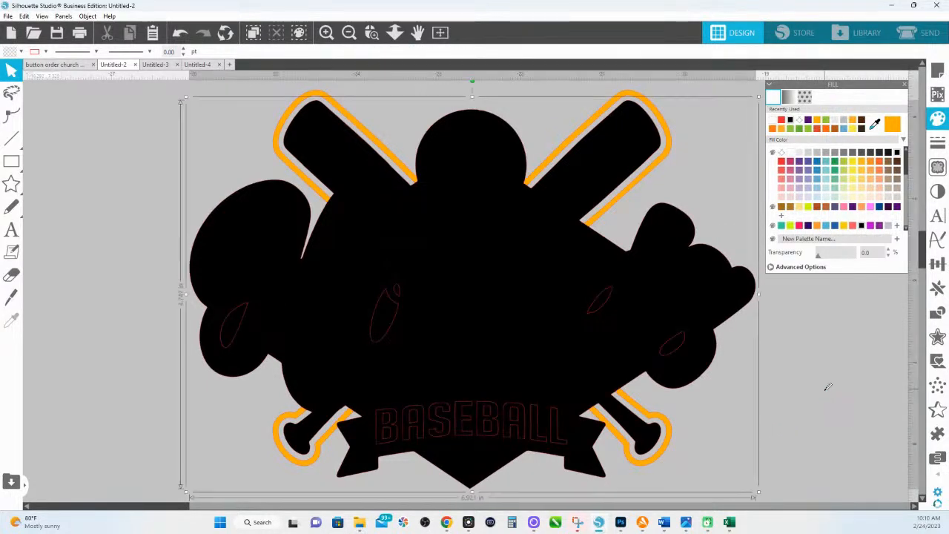
{"action": "left_click", "coordinate": [751, 301]}
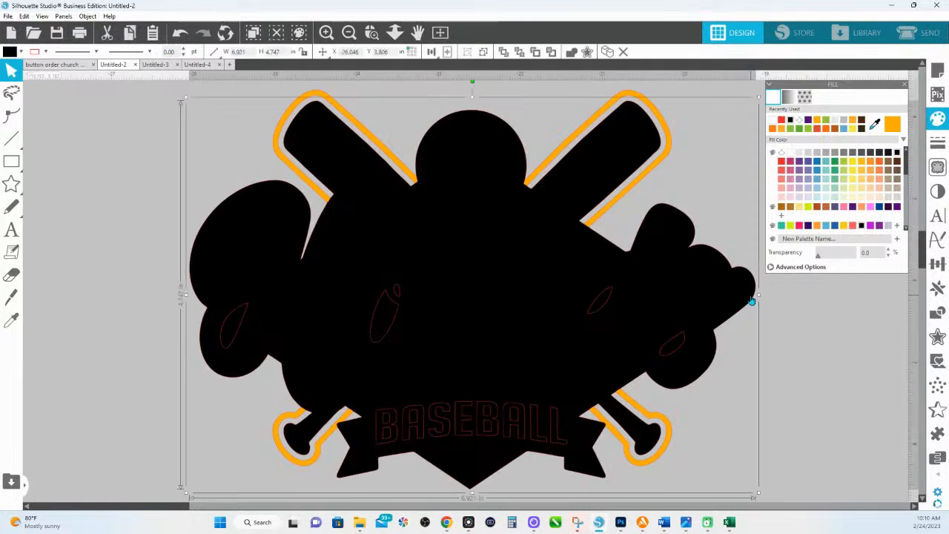
{"action": "right_click", "coordinate": [751, 301]}
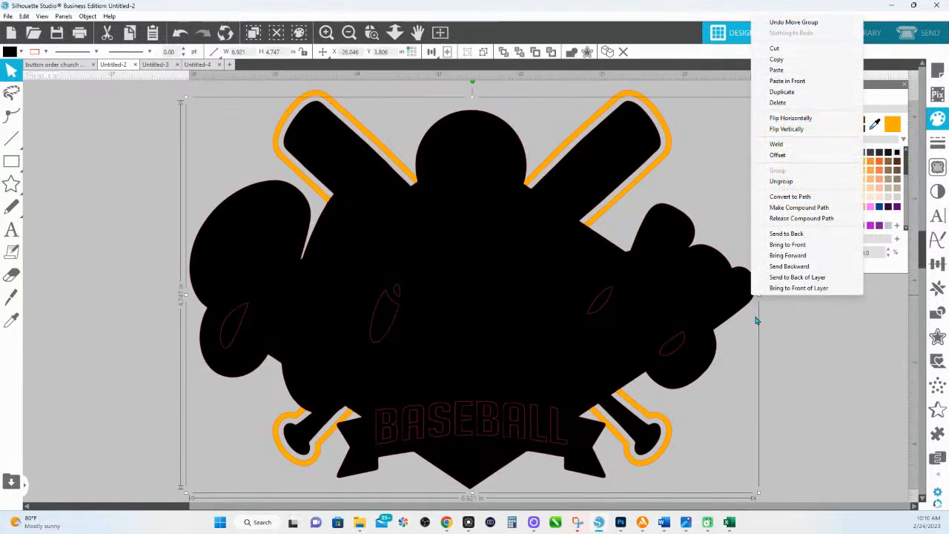
{"action": "left_click", "coordinate": [786, 234]}
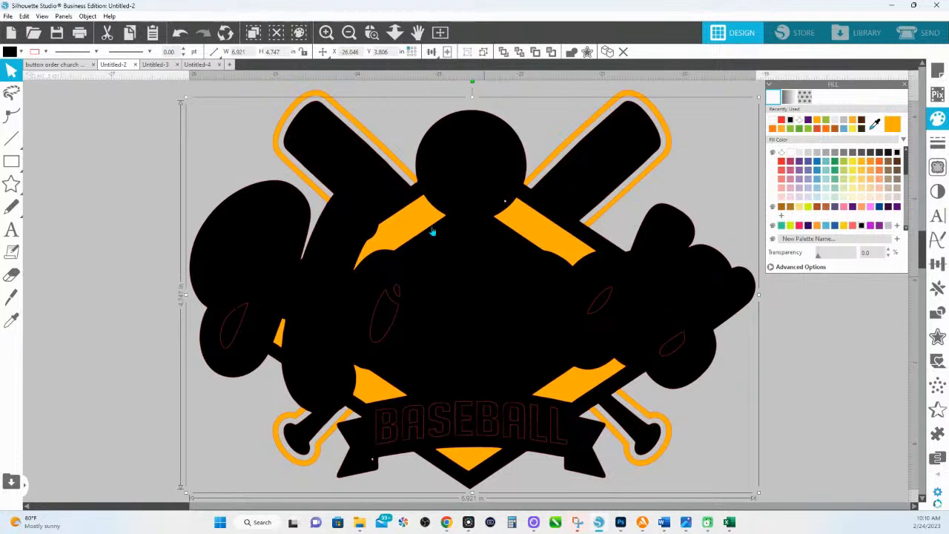
{"action": "right_click", "coordinate": [745, 279]}
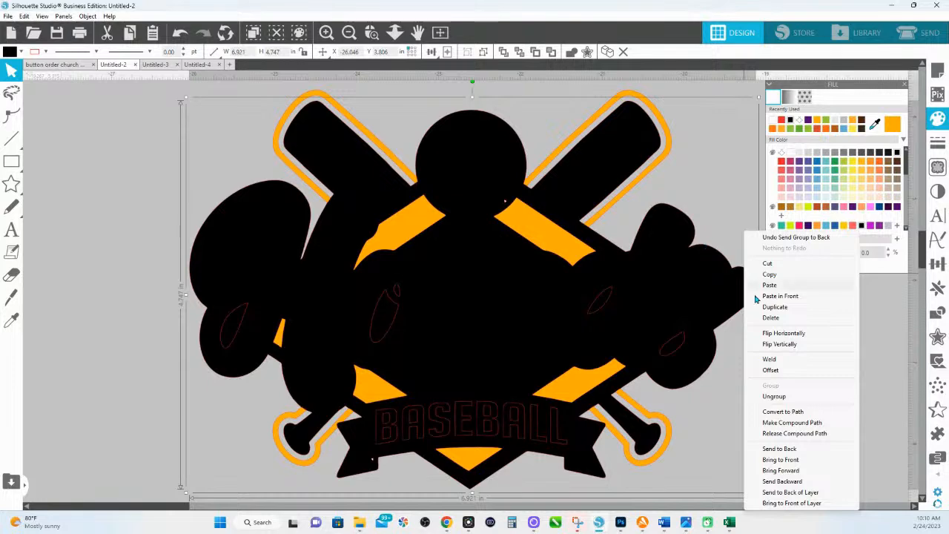
{"action": "left_click", "coordinate": [792, 452]}
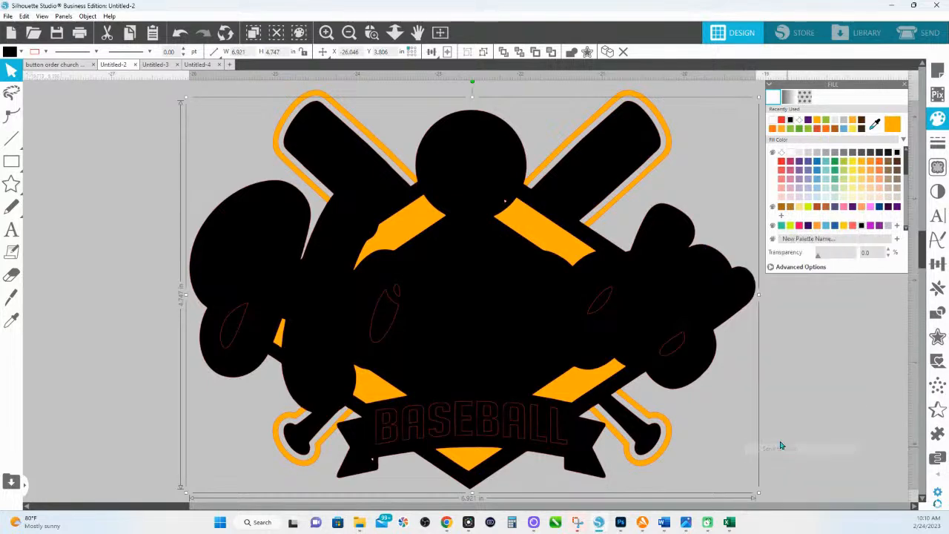
{"action": "left_click", "coordinate": [786, 380]}
{"action": "left_click_drag", "start_coordinate": [677, 289], "coordinate": [526, 274]}
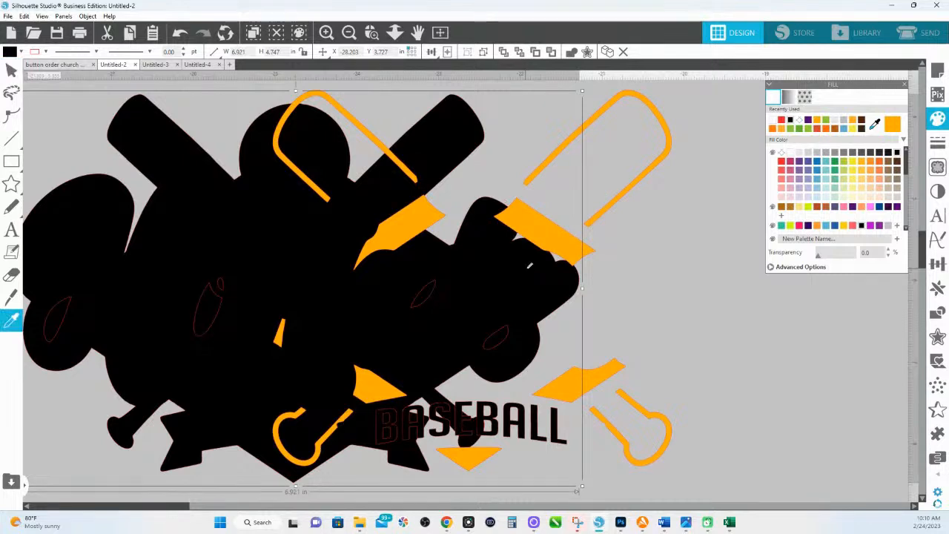
{"action": "key", "text": "ctrl+z"}
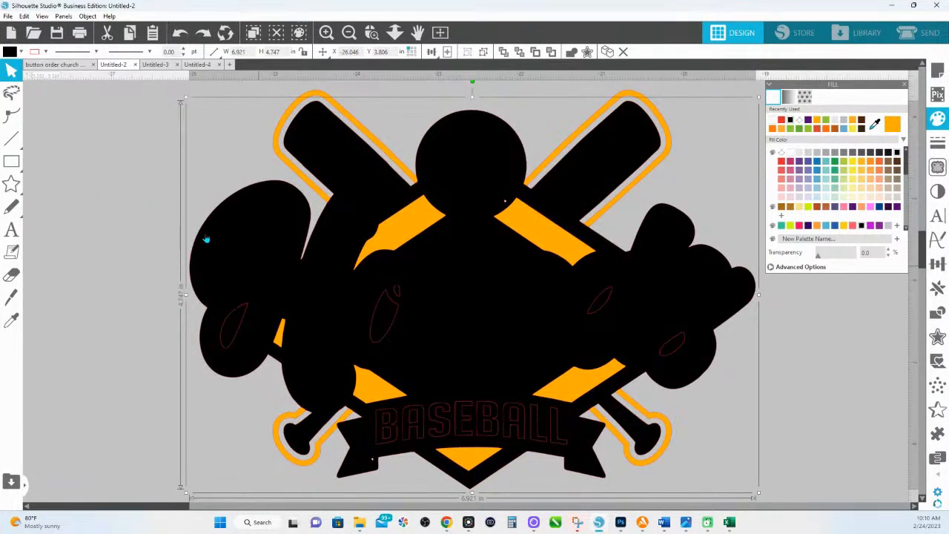
{"action": "left_click", "coordinate": [262, 221]}
{"action": "left_click", "coordinate": [262, 220]}
- Ungroup the black design, fill the pieces pink, then refill the baseball design black
{"action": "right_click", "coordinate": [262, 218]}
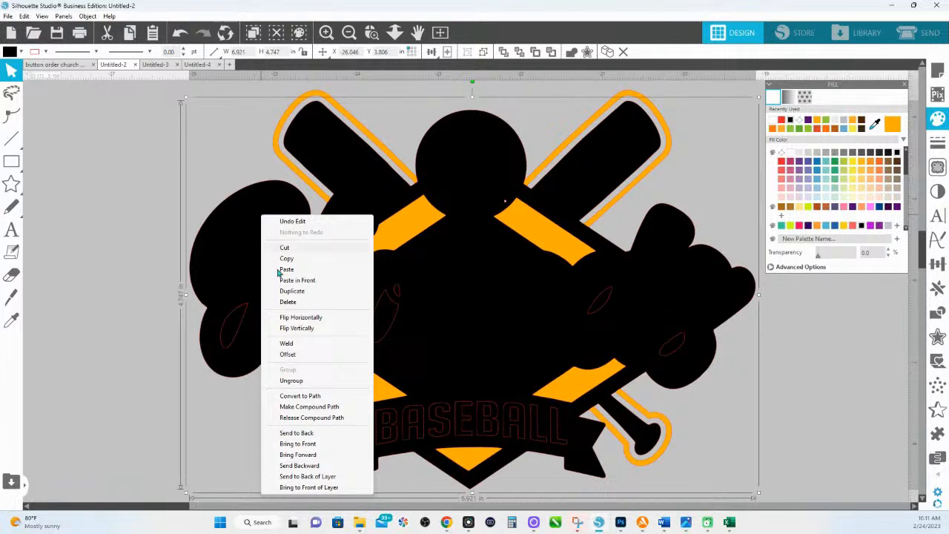
{"action": "left_click", "coordinate": [291, 381]}
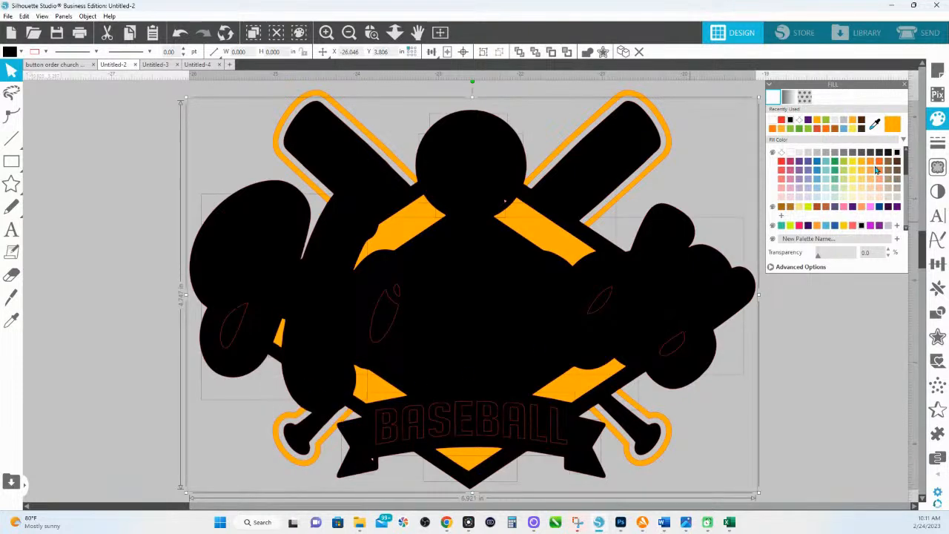
{"action": "left_click", "coordinate": [876, 211]}
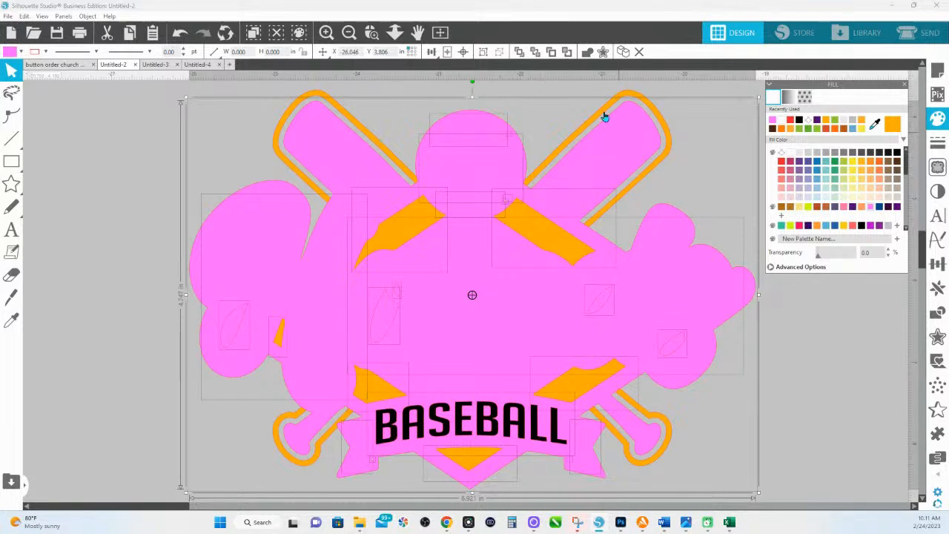
{"action": "left_click", "coordinate": [240, 121]}
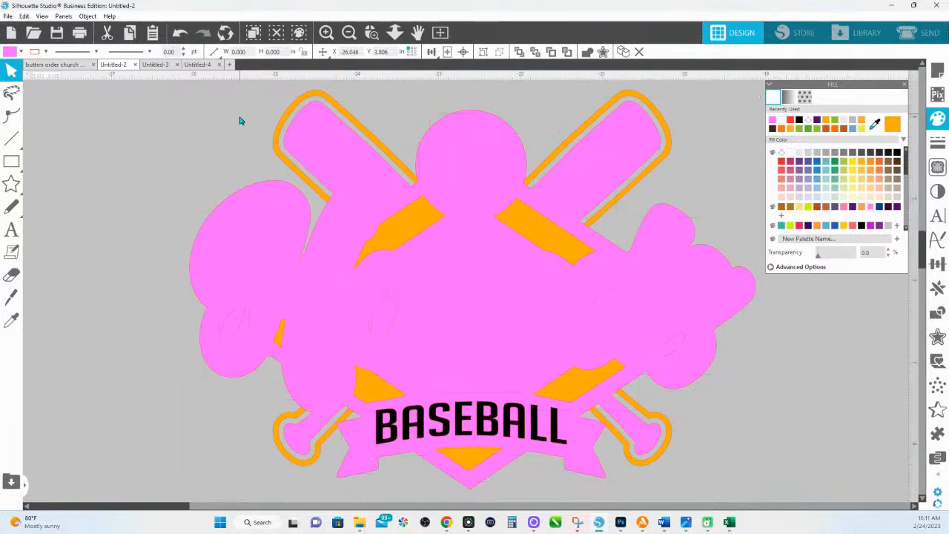
{"action": "left_click", "coordinate": [239, 194]}
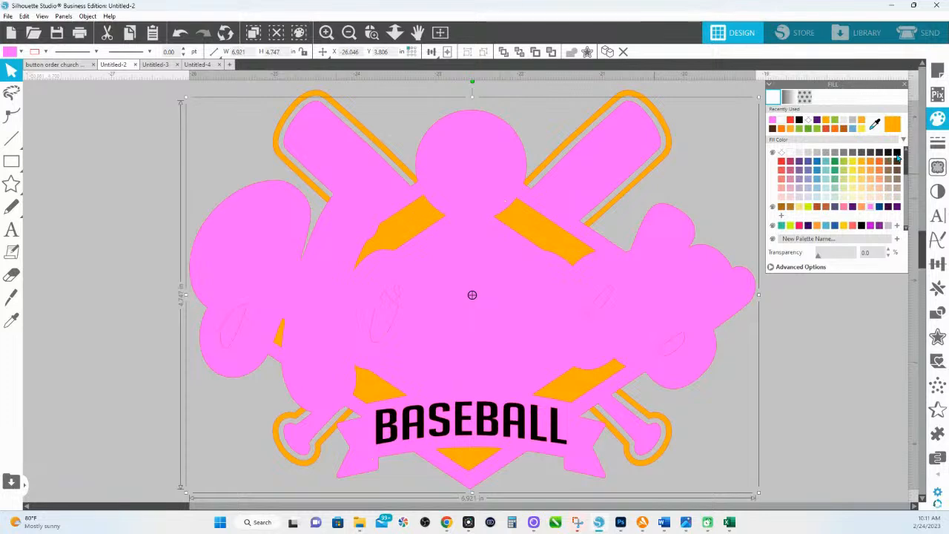
{"action": "left_click", "coordinate": [895, 154]}
{"action": "right_click", "coordinate": [221, 212]}
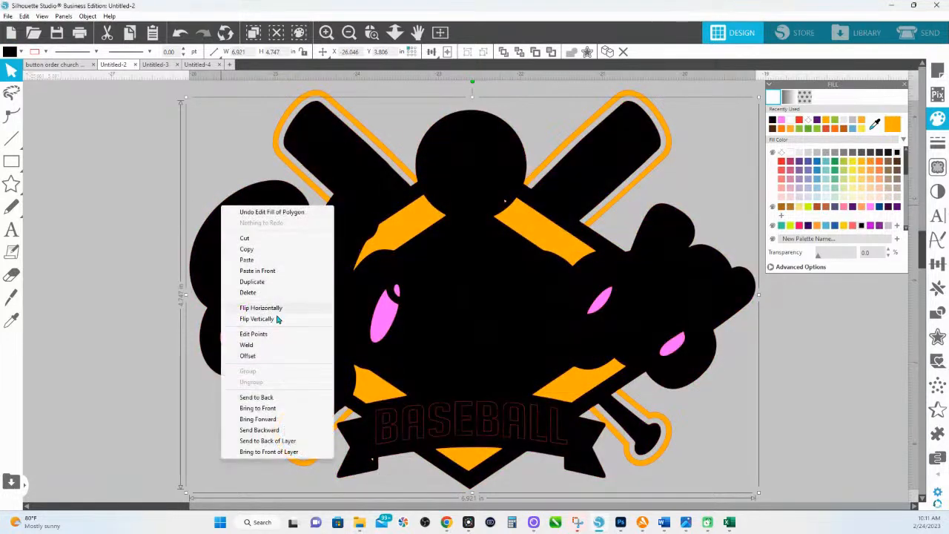
- Send the black shape behind the lettering, then select the five outline pieces around the diamond
{"action": "left_click", "coordinate": [273, 399]}
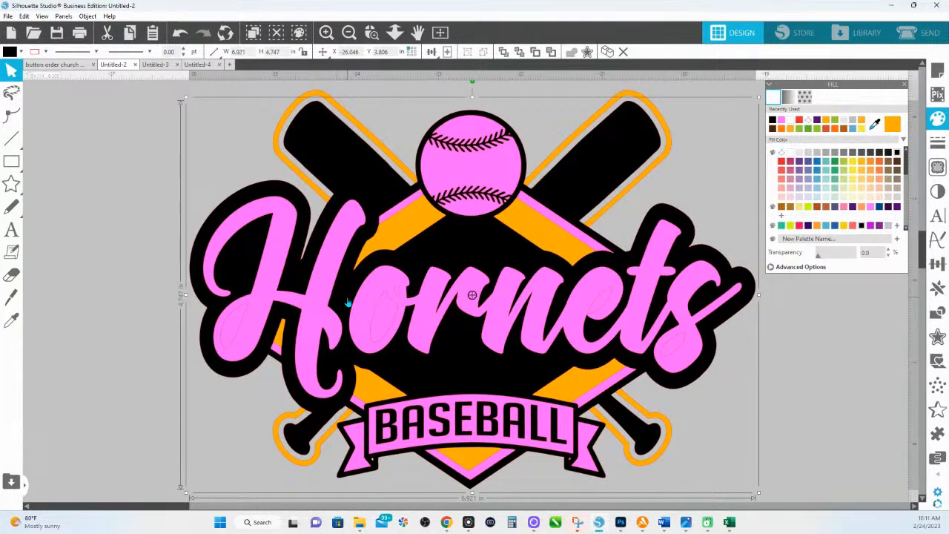
{"action": "left_click", "coordinate": [125, 169]}
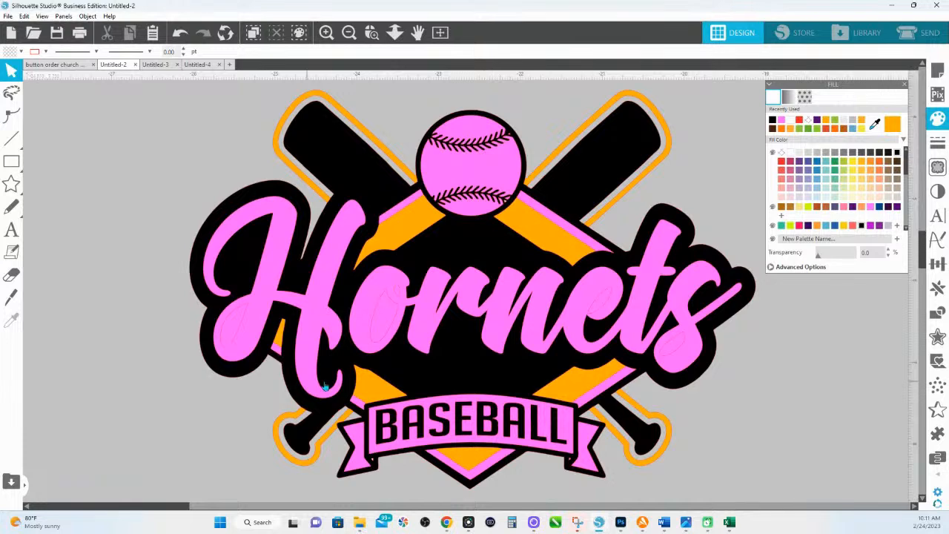
{"action": "left_click", "coordinate": [410, 203]}
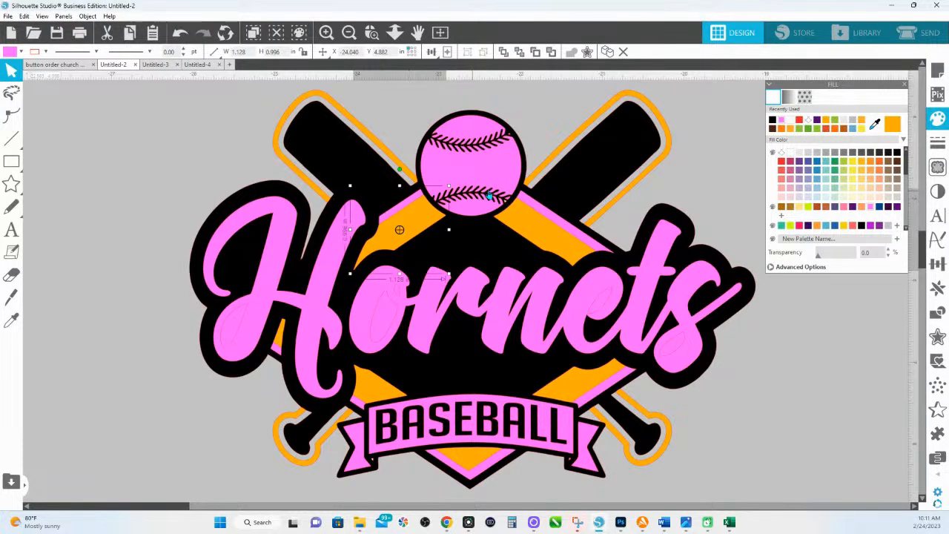
{"action": "left_click", "coordinate": [525, 204], "text": "shift"}
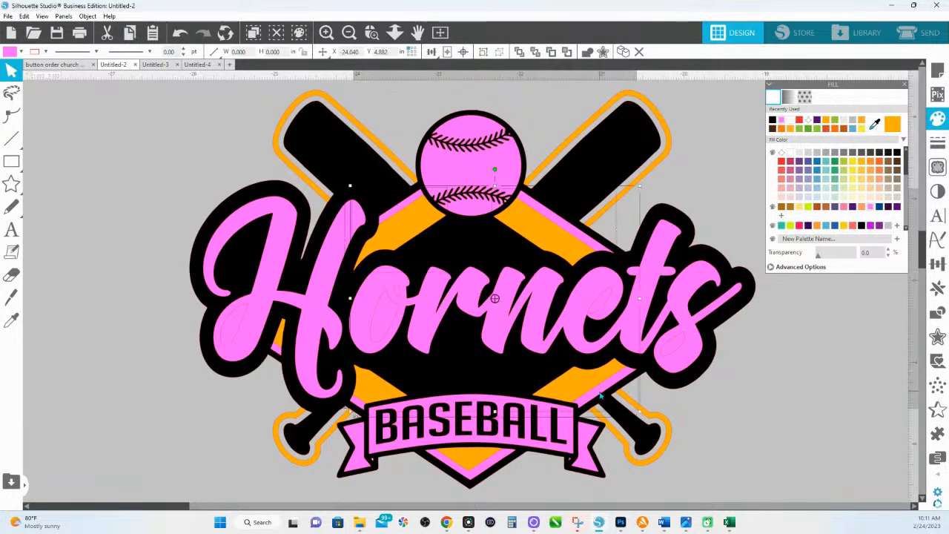
{"action": "left_click", "coordinate": [473, 469], "text": "shift"}
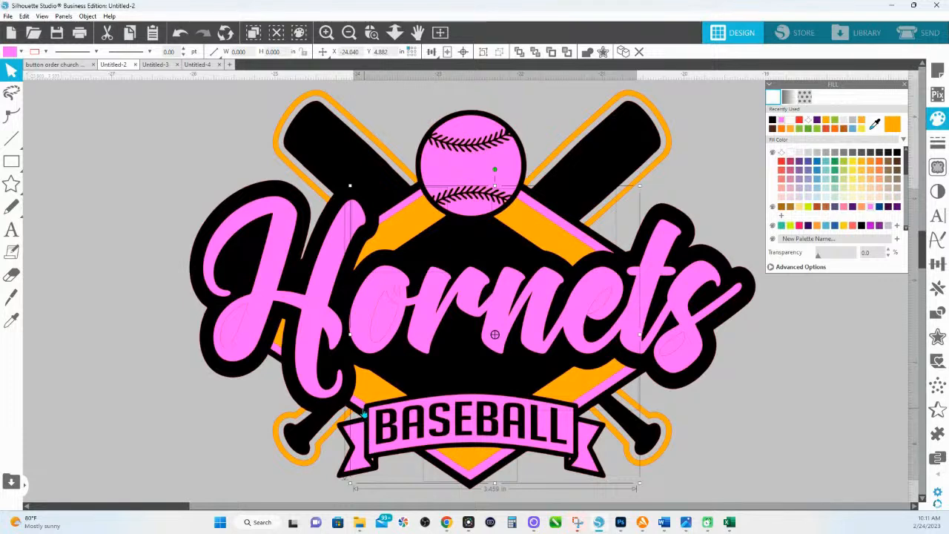
{"action": "left_click", "coordinate": [357, 406], "text": "shift"}
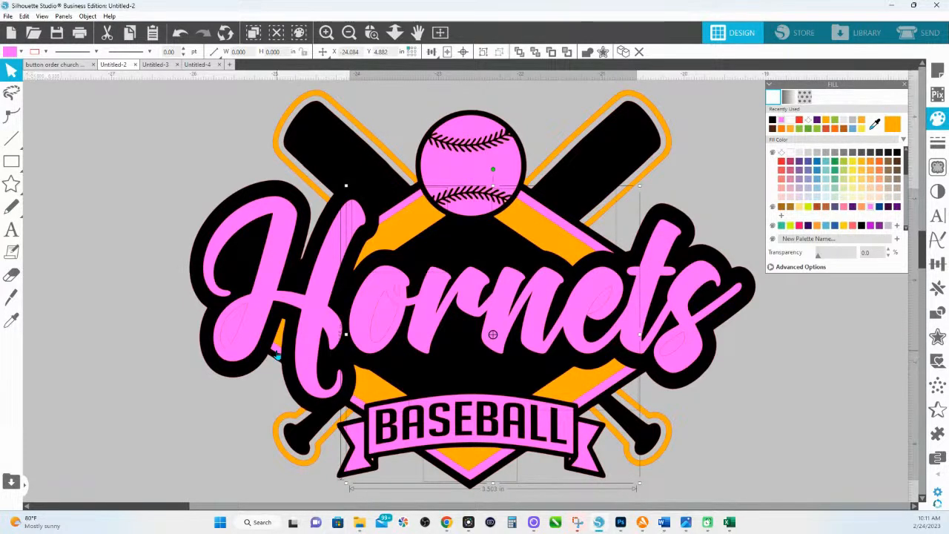
{"action": "left_click", "coordinate": [276, 354], "text": "shift"}
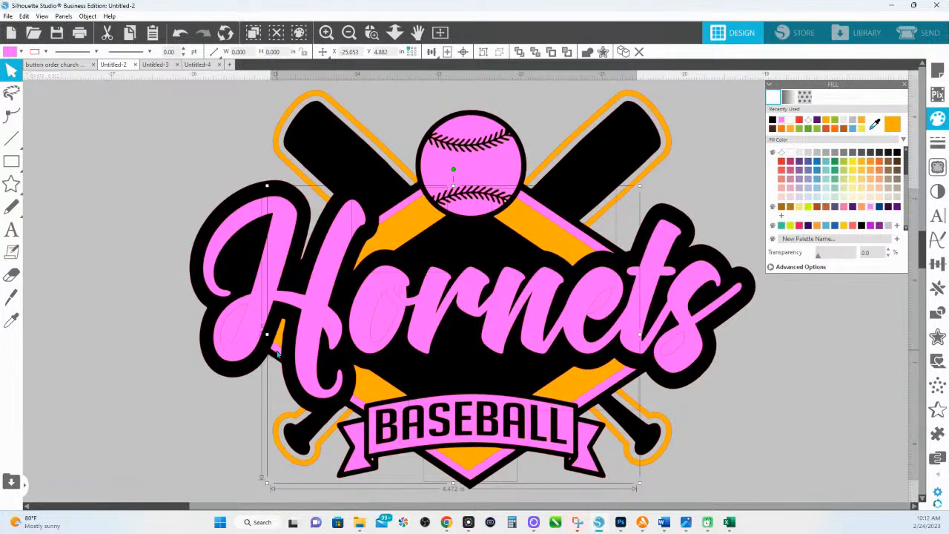
- Make the selected outline pieces a compound path and fill it white
{"action": "right_click", "coordinate": [278, 355]}
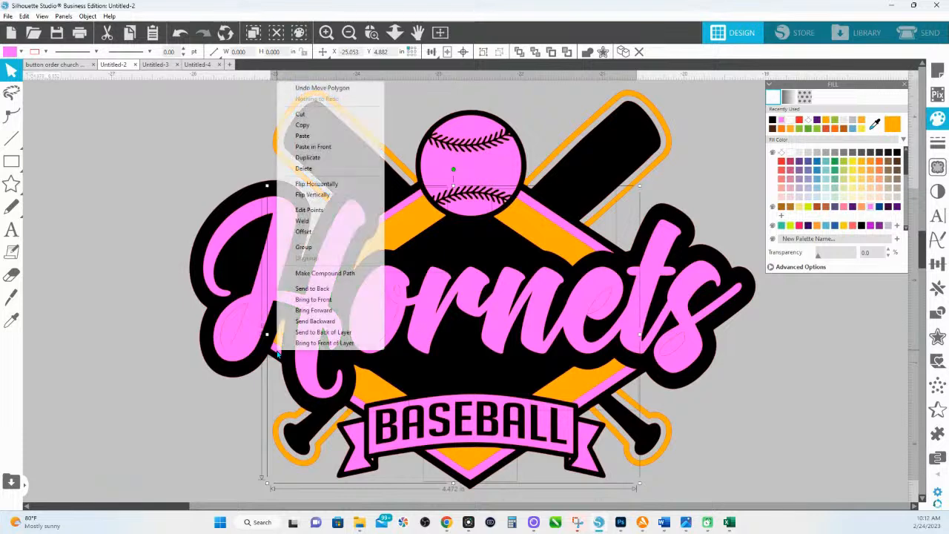
{"action": "left_click", "coordinate": [319, 274]}
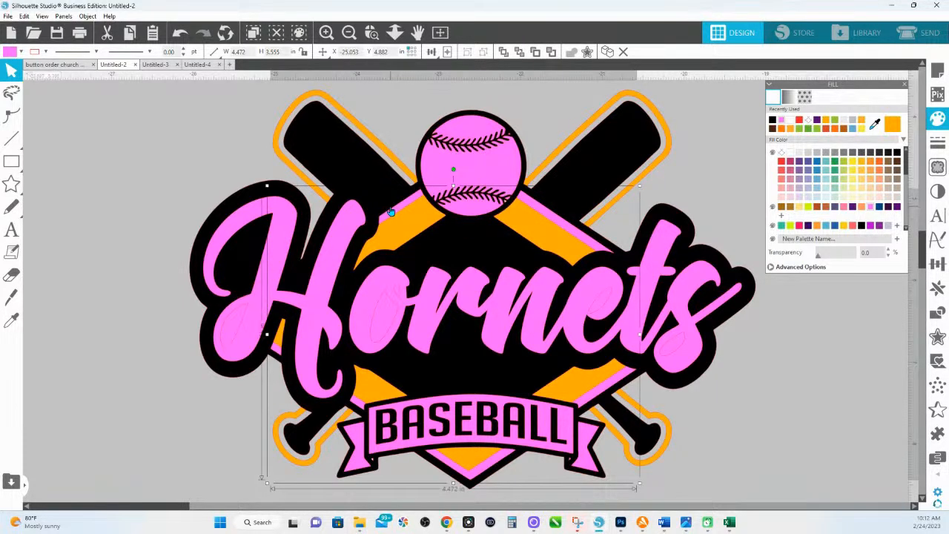
{"action": "left_click_drag", "start_coordinate": [392, 214], "coordinate": [343, 117]}
{"action": "key", "text": "ctrl+z"}
{"action": "key", "text": "Escape"}
{"action": "left_click", "coordinate": [800, 152]}
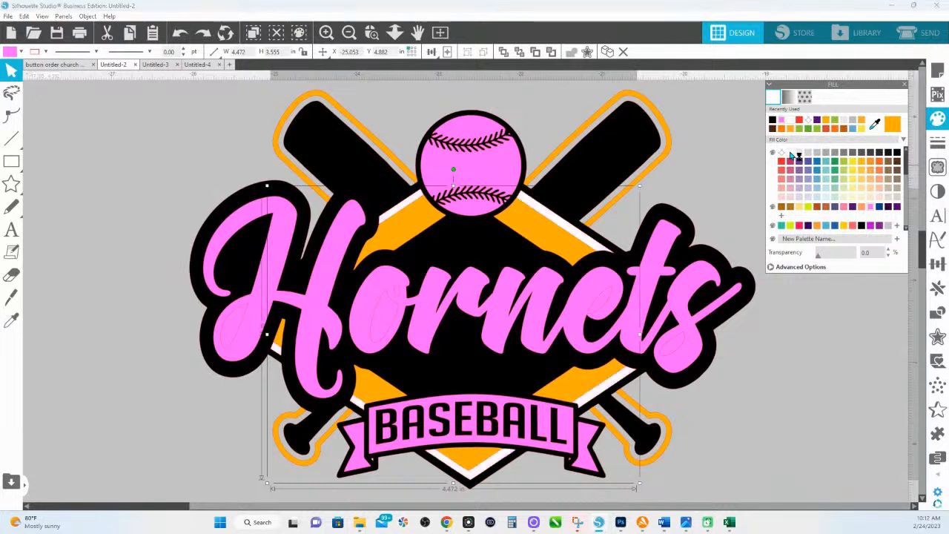
- Select the five orange diamond pieces and make them one compound path, keeping them orange
{"action": "left_click", "coordinate": [543, 251]}
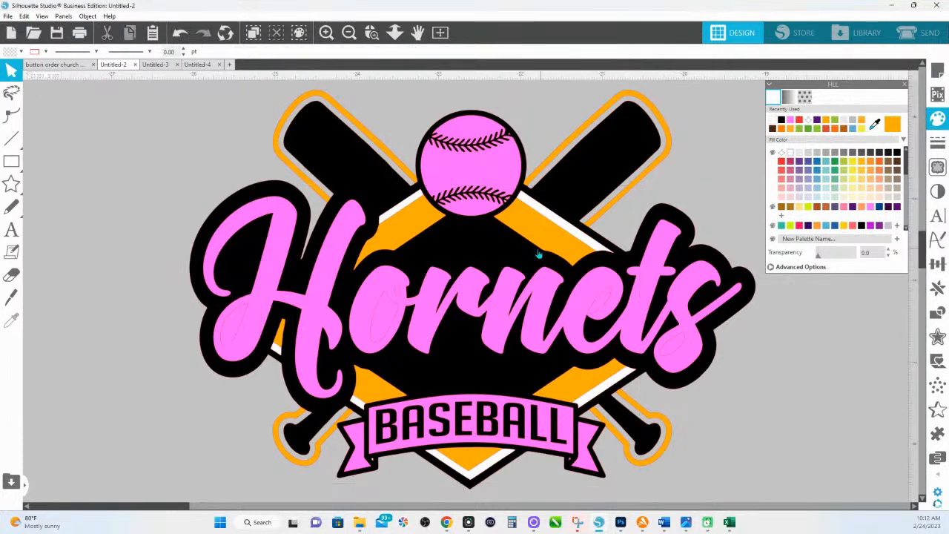
{"action": "left_click", "coordinate": [411, 227], "text": "shift"}
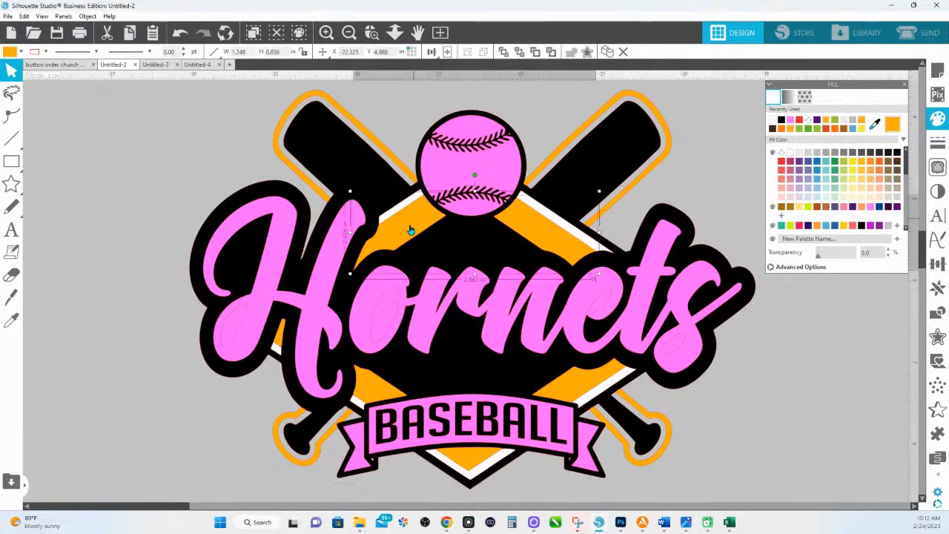
{"action": "left_click", "coordinate": [279, 340], "text": "shift"}
{"action": "left_click", "coordinate": [374, 385], "text": "shift"}
{"action": "left_click", "coordinate": [601, 383], "text": "shift"}
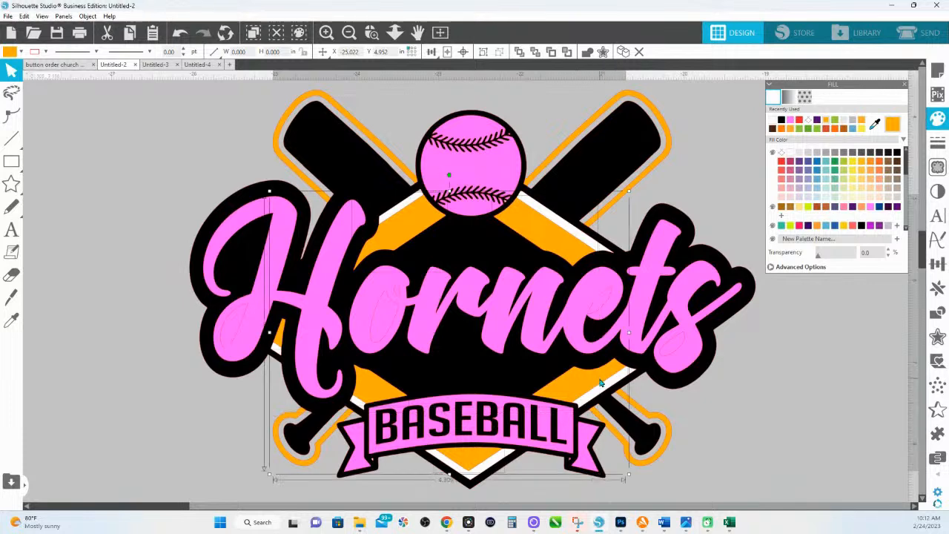
{"action": "left_click", "coordinate": [800, 227]}
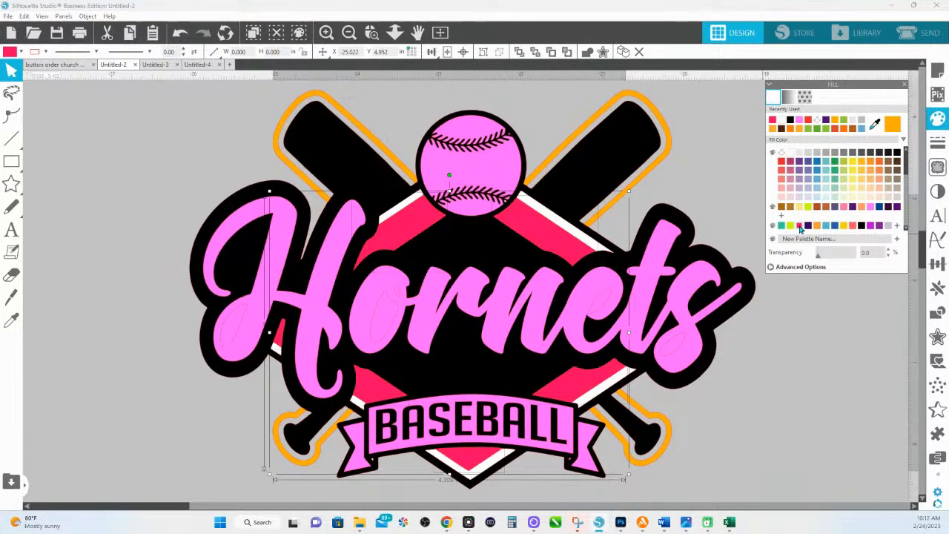
{"action": "key", "text": "ctrl+z"}
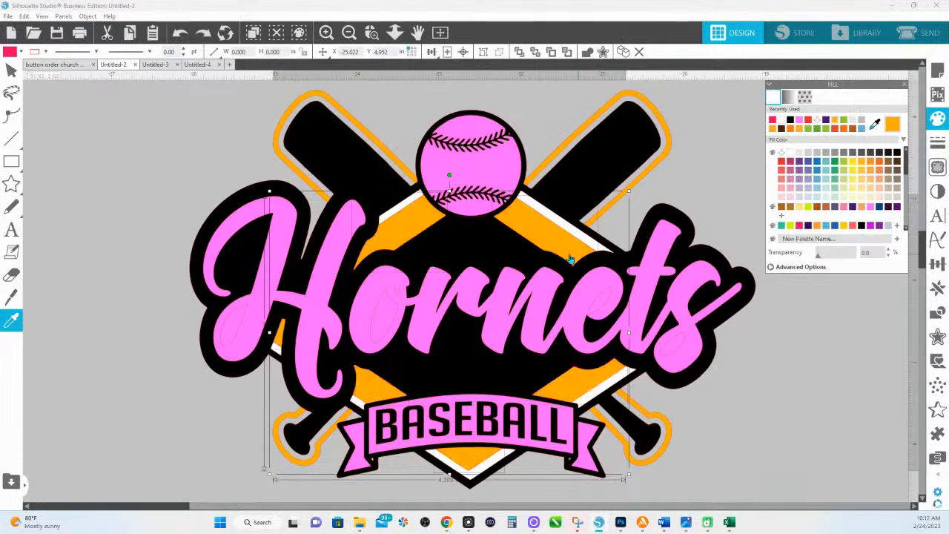
{"action": "right_click", "coordinate": [571, 251]}
{"action": "left_click", "coordinate": [627, 437]}
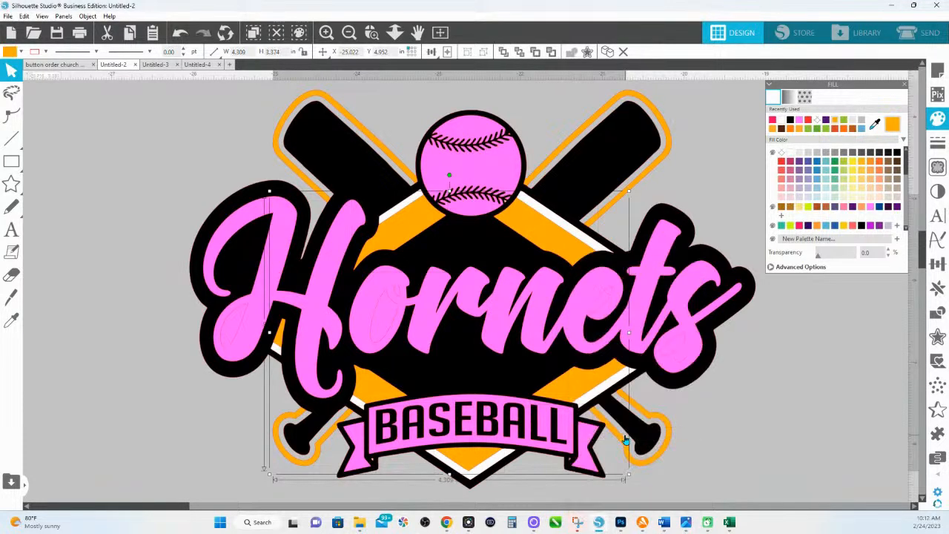
- Select every Hornets letter, from the script H to the final s, and make one compound path
{"action": "left_click", "coordinate": [697, 170]}
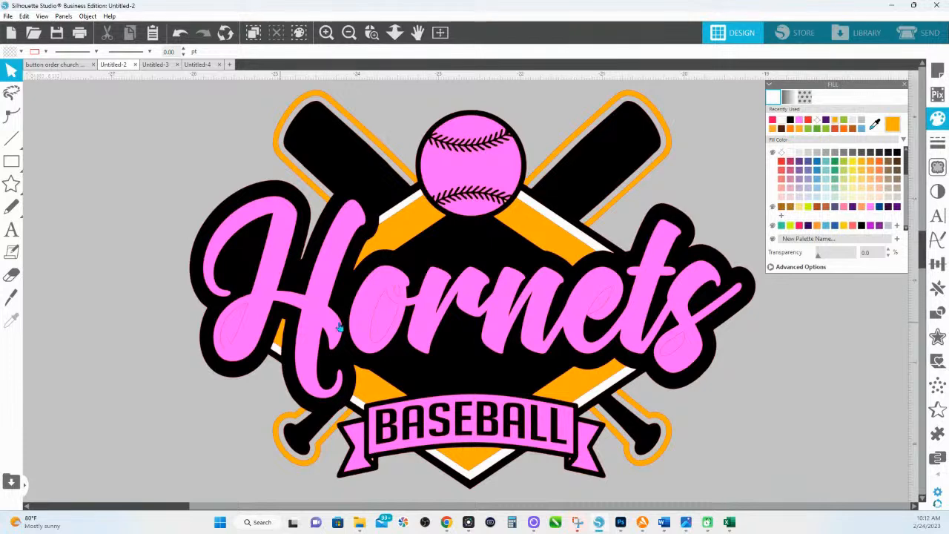
{"action": "left_click", "coordinate": [265, 275]}
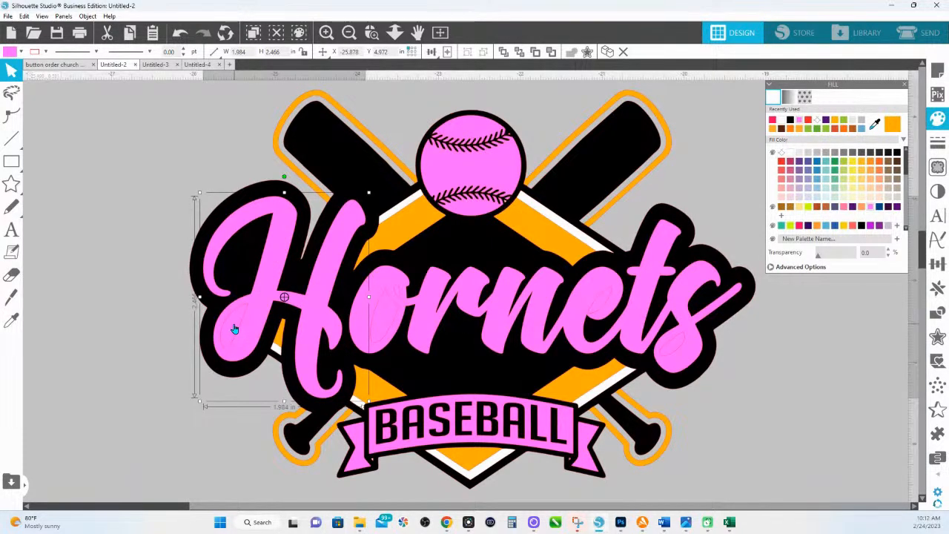
{"action": "left_click", "coordinate": [363, 320], "text": "shift"}
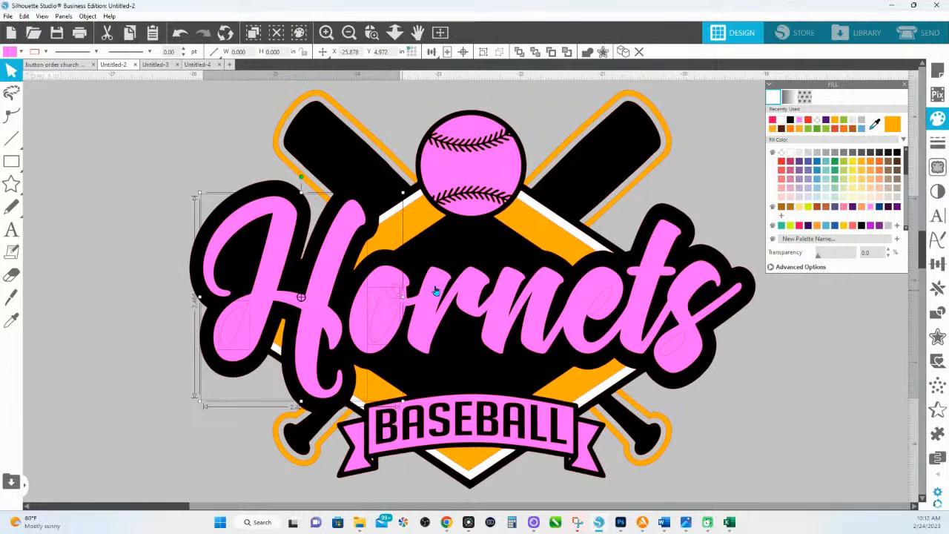
{"action": "left_click", "coordinate": [603, 301], "text": "shift"}
{"action": "left_click", "coordinate": [673, 348], "text": "shift"}
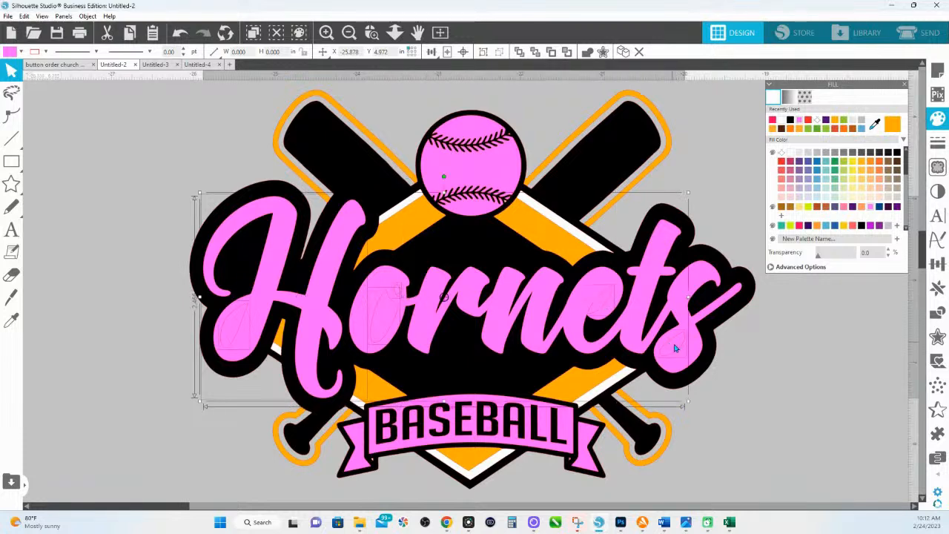
{"action": "left_click", "coordinate": [691, 293], "text": "shift"}
{"action": "right_click", "coordinate": [690, 293]}
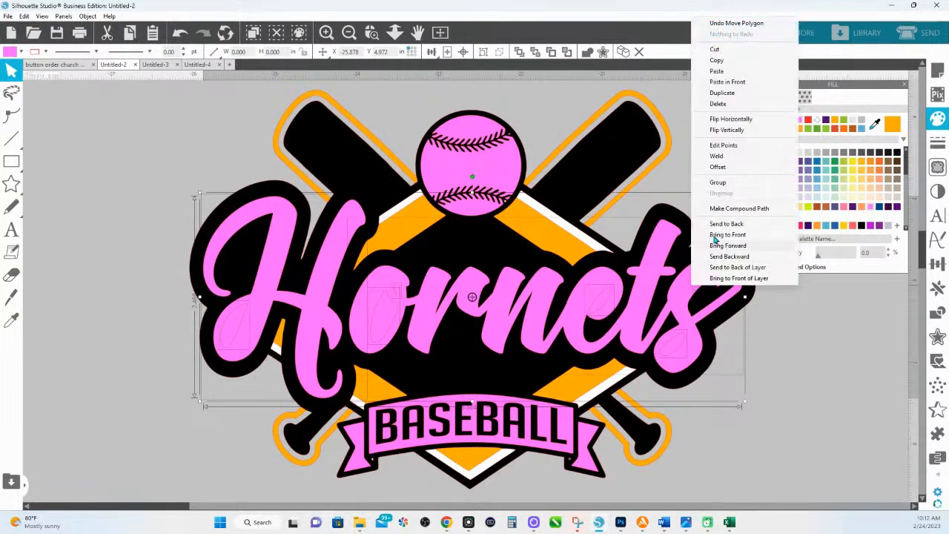
{"action": "left_click", "coordinate": [727, 215]}
- Fill the Hornets lettering white and zoom in on the baseball
{"action": "left_click", "coordinate": [791, 156]}
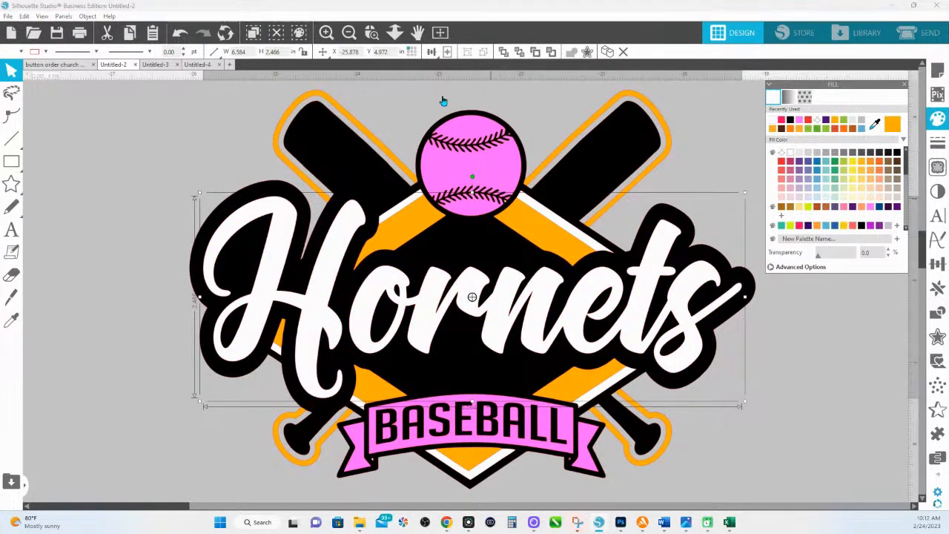
{"action": "left_click", "coordinate": [372, 32]}
{"action": "left_click_drag", "start_coordinate": [413, 109], "coordinate": [597, 233]}
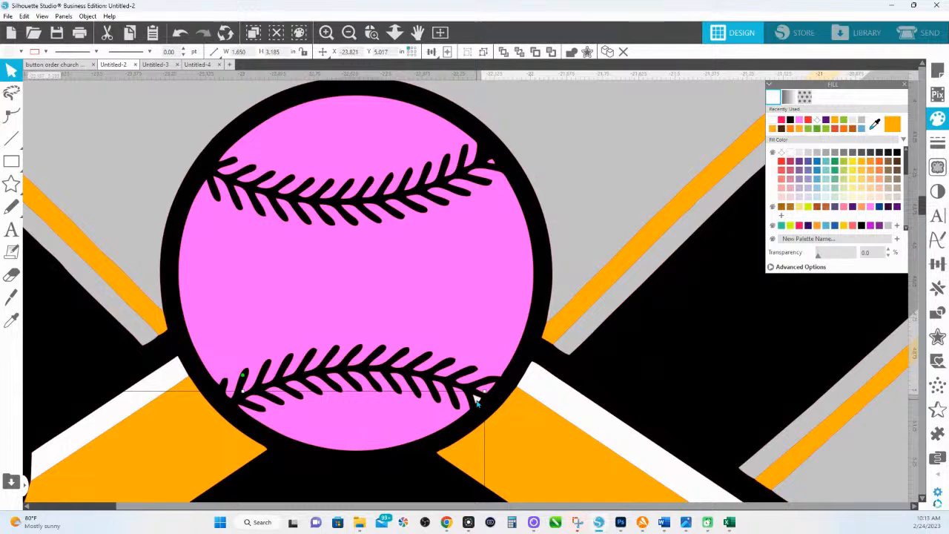
- Ungroup the baseball into its separate circle and stitching pieces
{"action": "right_click", "coordinate": [477, 399]}
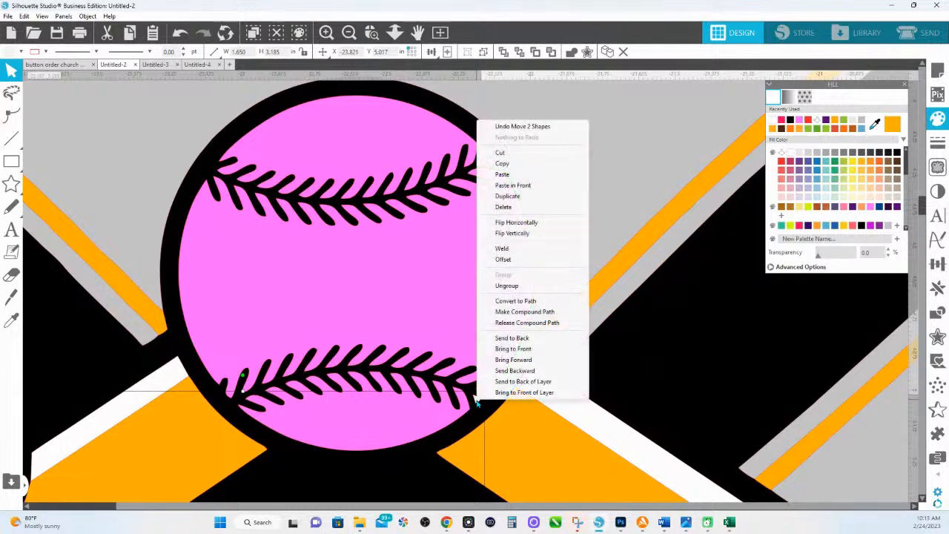
{"action": "left_click", "coordinate": [499, 285]}
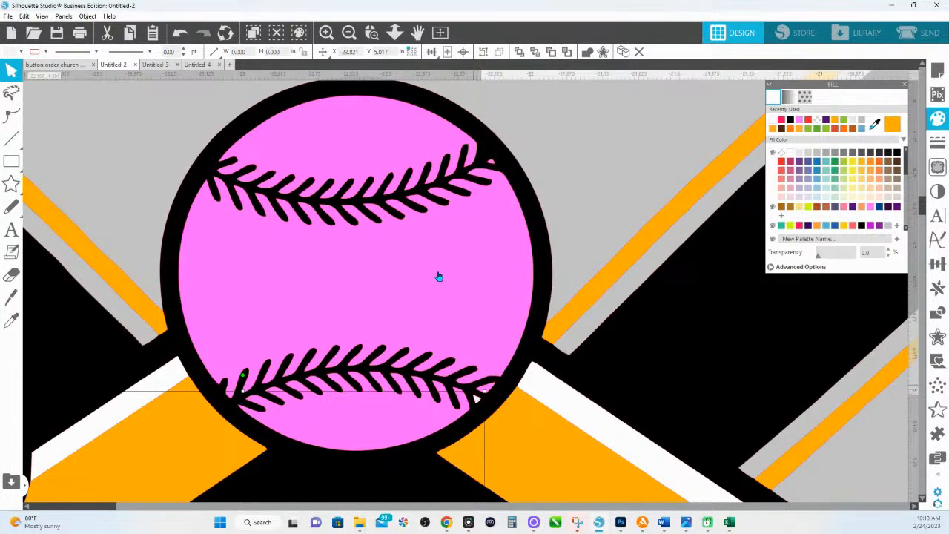
{"action": "left_click", "coordinate": [394, 32]}
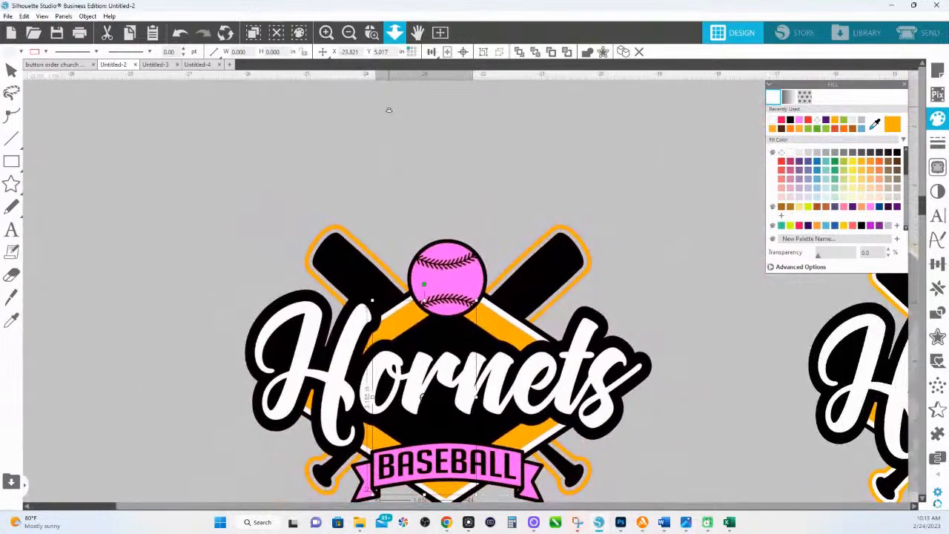
- Zoom back onto the baseball and select the small end piece of the lower stitching
{"action": "left_click_drag", "start_coordinate": [387, 120], "coordinate": [377, 245]}
{"action": "key", "text": "Escape"}
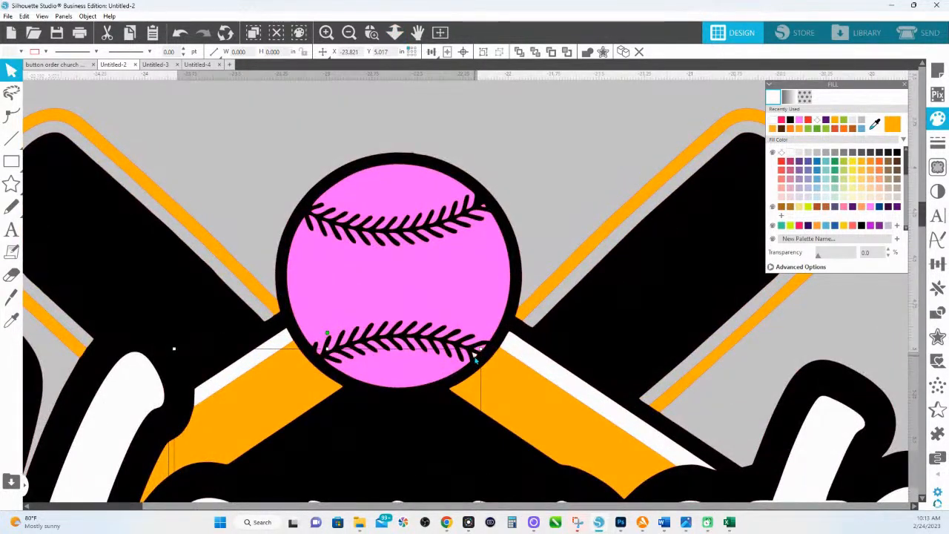
{"action": "right_click", "coordinate": [475, 359]}
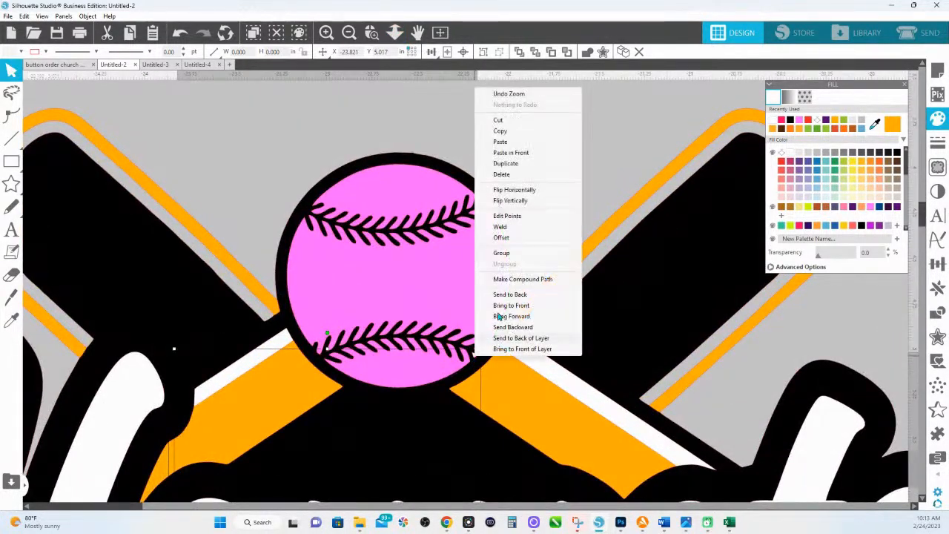
{"action": "left_click", "coordinate": [409, 131]}
{"action": "left_click", "coordinate": [475, 358]}
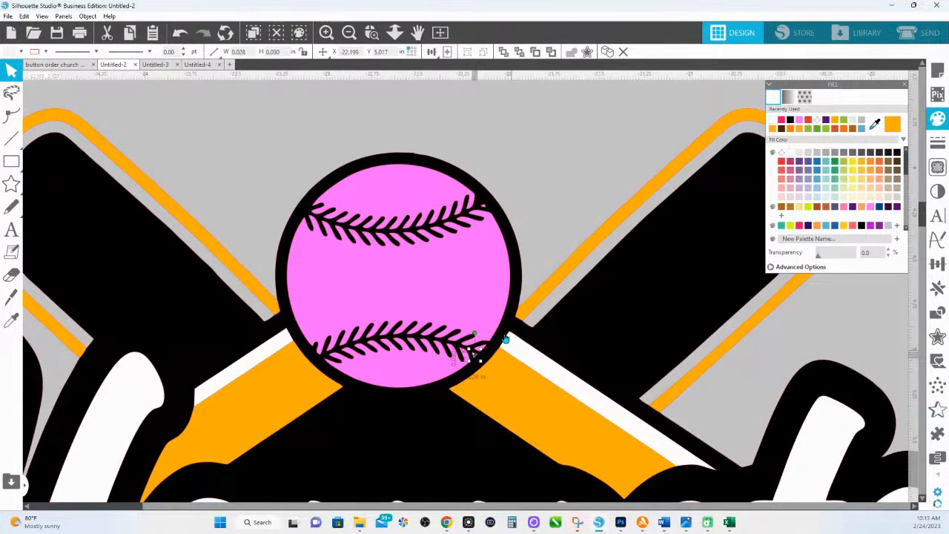
- Combine the ball circle with its upper and lower stitching into one compound path filled white
{"action": "left_click", "coordinate": [490, 315]}
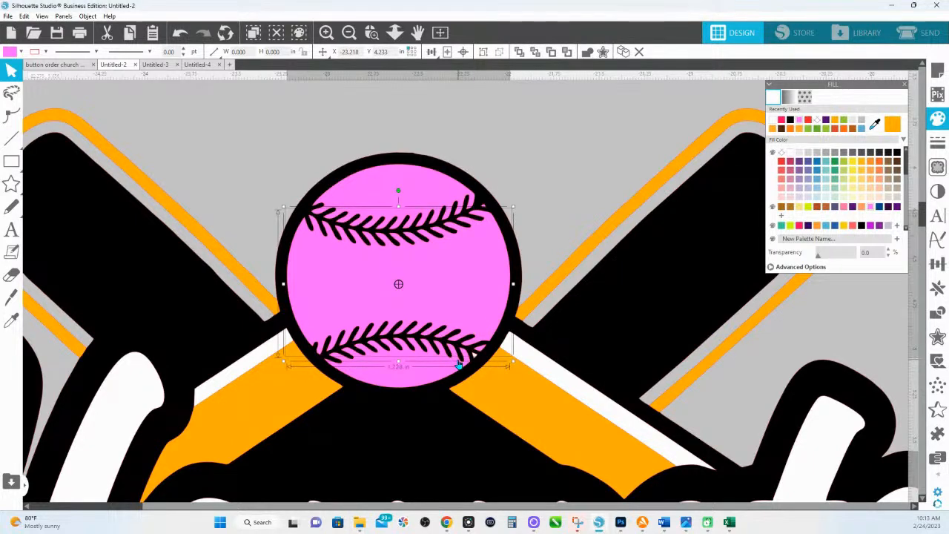
{"action": "left_click", "coordinate": [460, 364]}
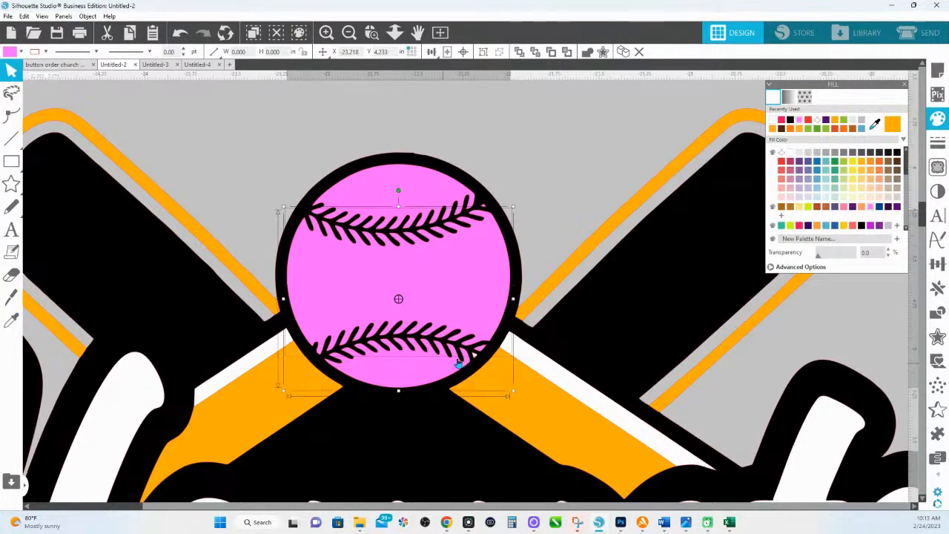
{"action": "left_click", "coordinate": [461, 185]}
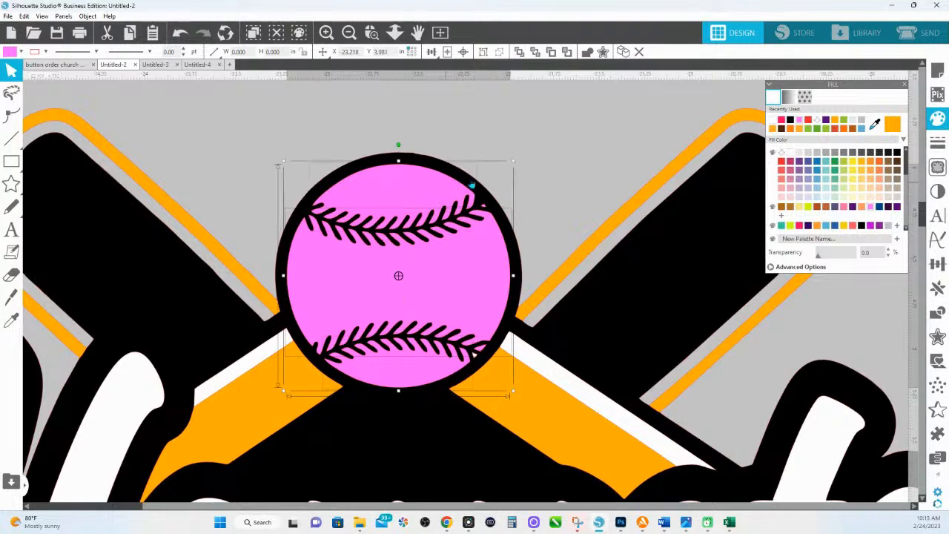
{"action": "left_click", "coordinate": [808, 208]}
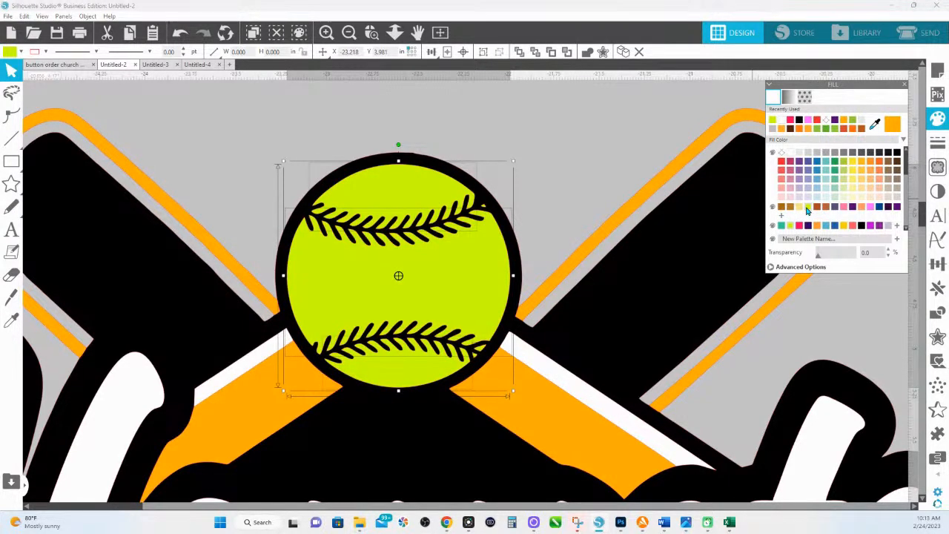
{"action": "right_click", "coordinate": [438, 280]}
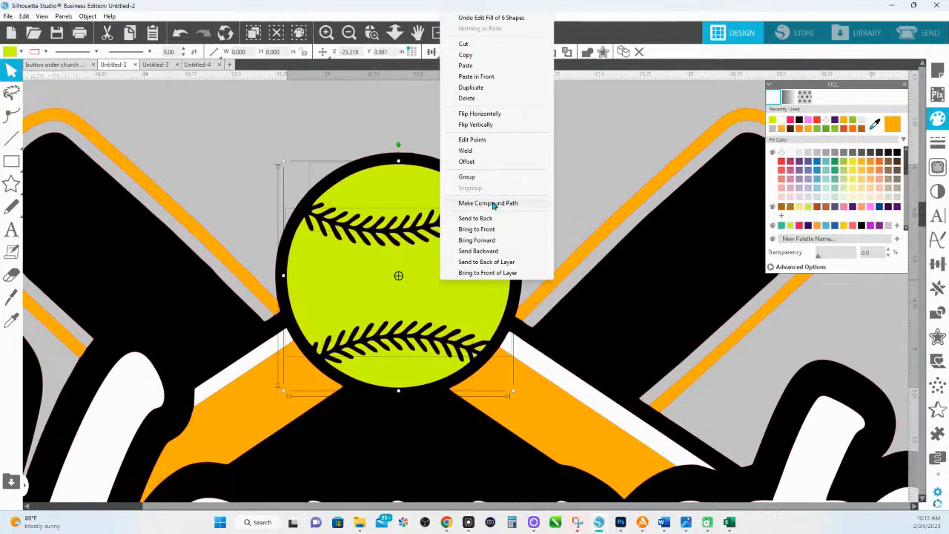
{"action": "left_click", "coordinate": [495, 203]}
{"action": "left_click", "coordinate": [791, 153]}
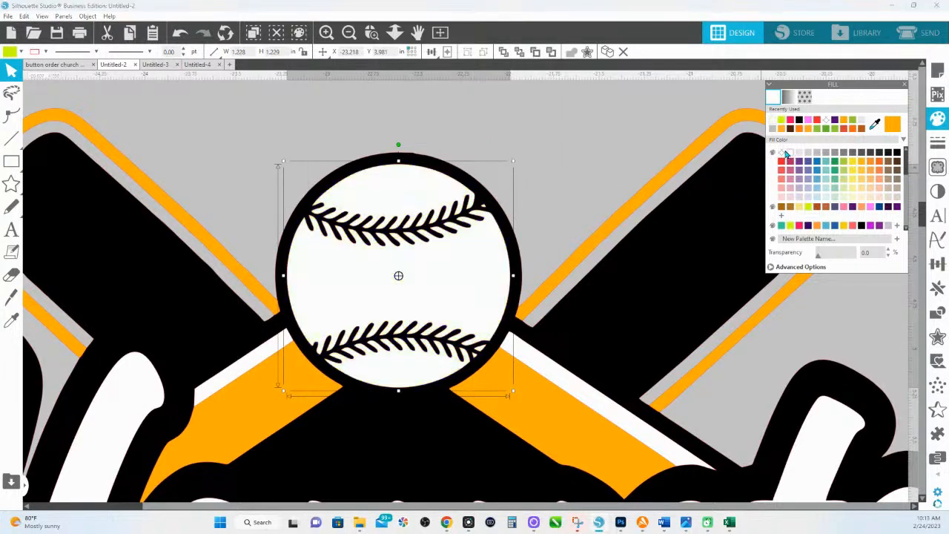
{"action": "left_click", "coordinate": [394, 32]}
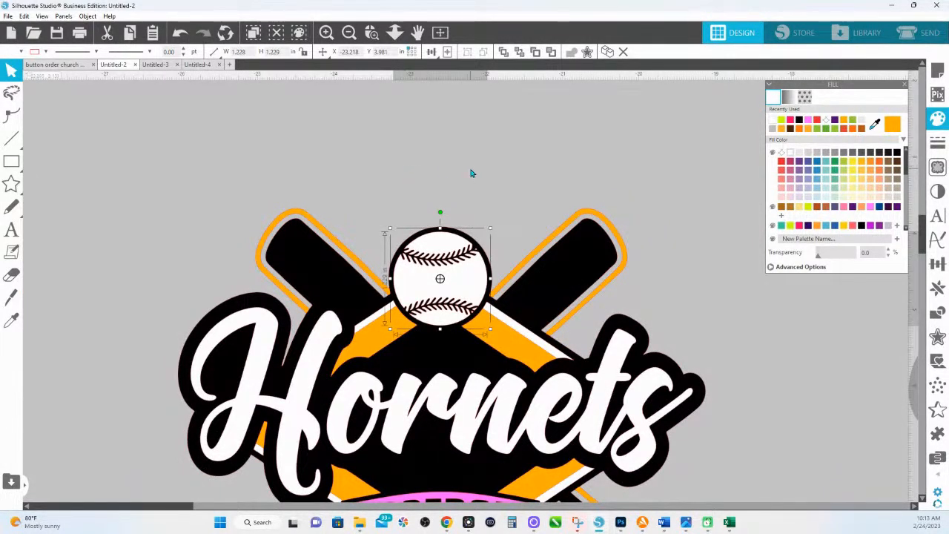
- Select the banner's left tail, middle and right tail pieces and fill them red
{"action": "scroll", "coordinate": [477, 214], "scroll_direction": "down", "scroll_amount": 5}
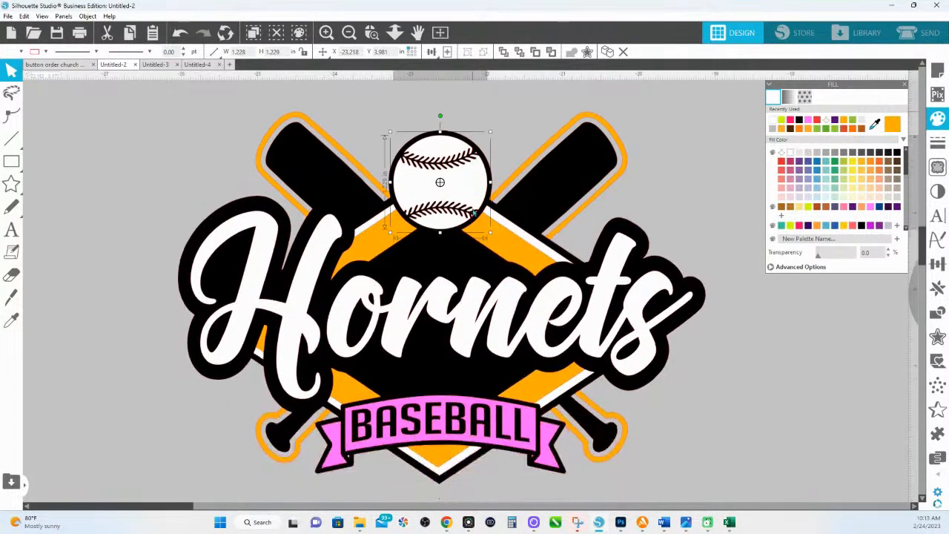
{"action": "left_click", "coordinate": [329, 405]}
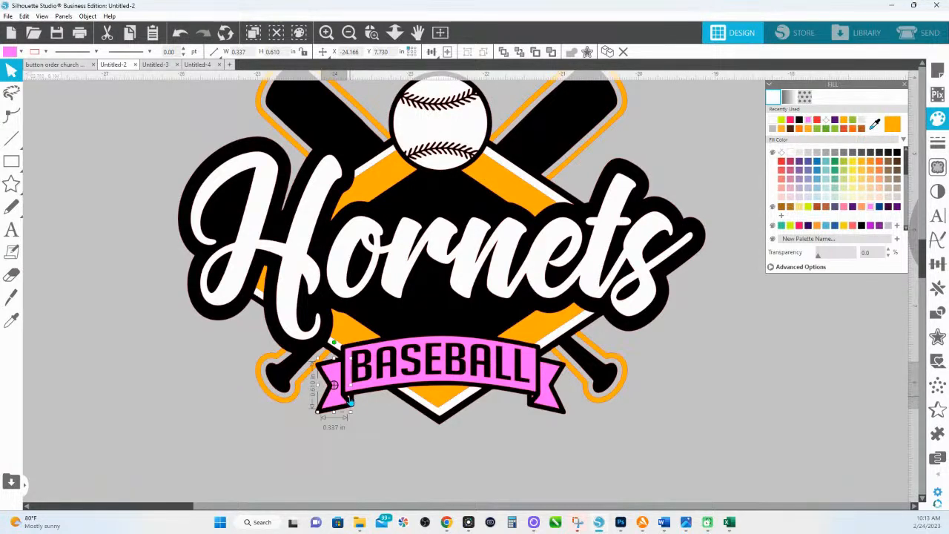
{"action": "left_click", "coordinate": [351, 400], "text": "shift"}
{"action": "left_click", "coordinate": [532, 401], "text": "shift"}
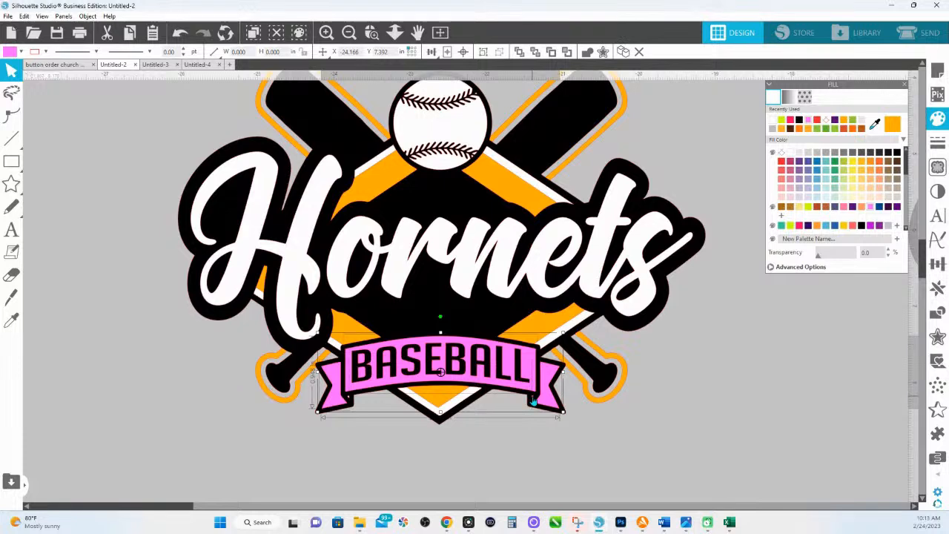
{"action": "right_click", "coordinate": [546, 386]}
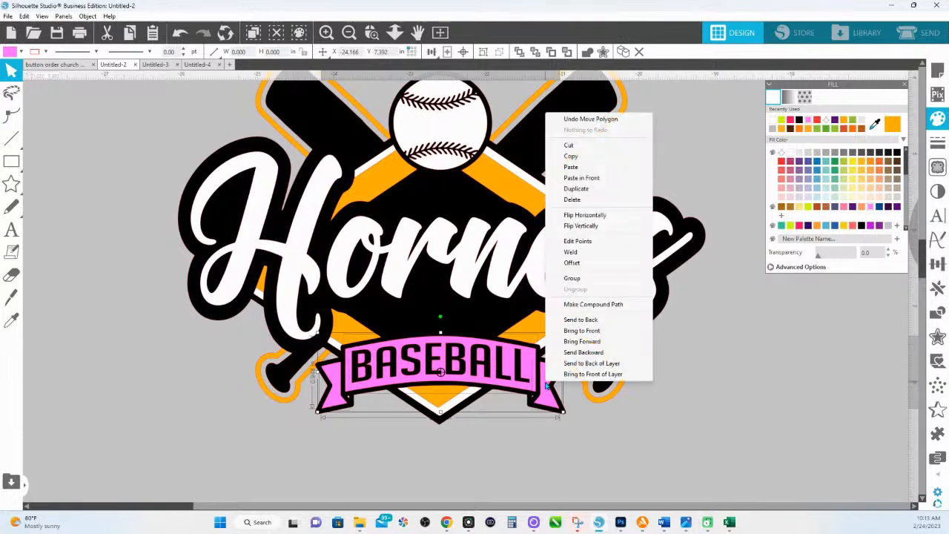
{"action": "left_click", "coordinate": [799, 226]}
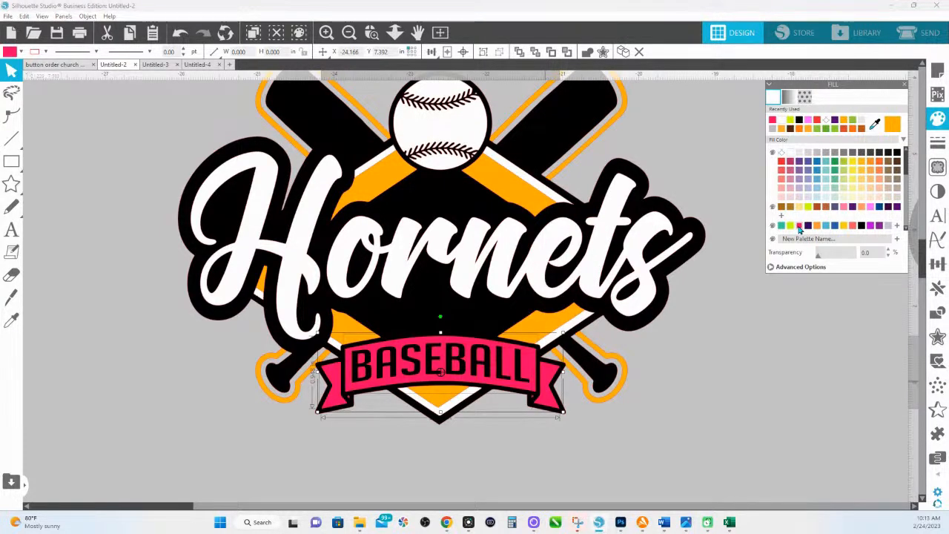
- Combine the banner pieces into one compound path and fill it white
{"action": "right_click", "coordinate": [532, 365]}
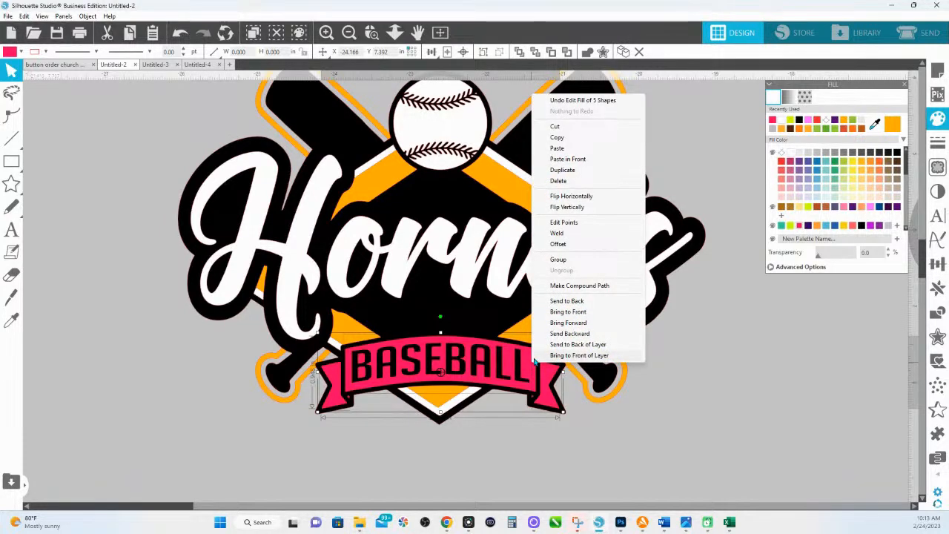
{"action": "left_click", "coordinate": [581, 287]}
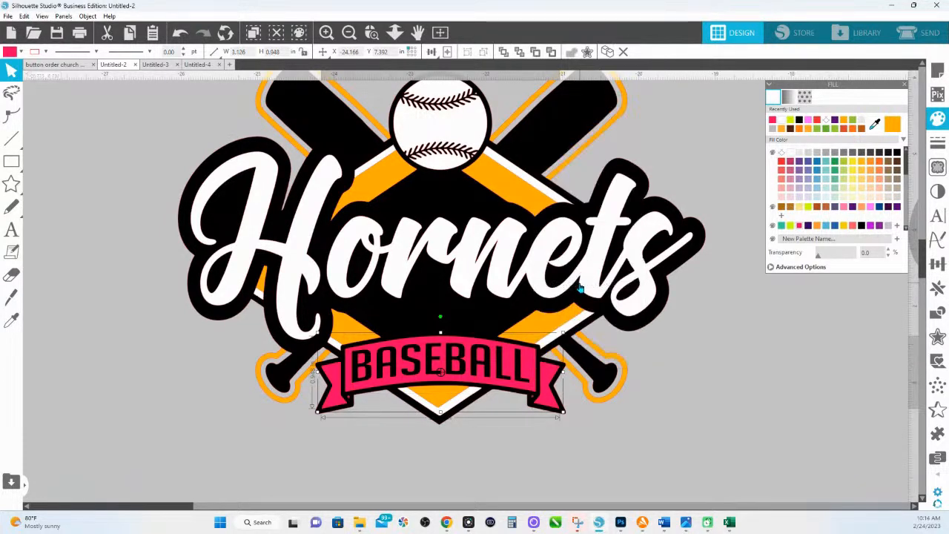
{"action": "left_click", "coordinate": [789, 154]}
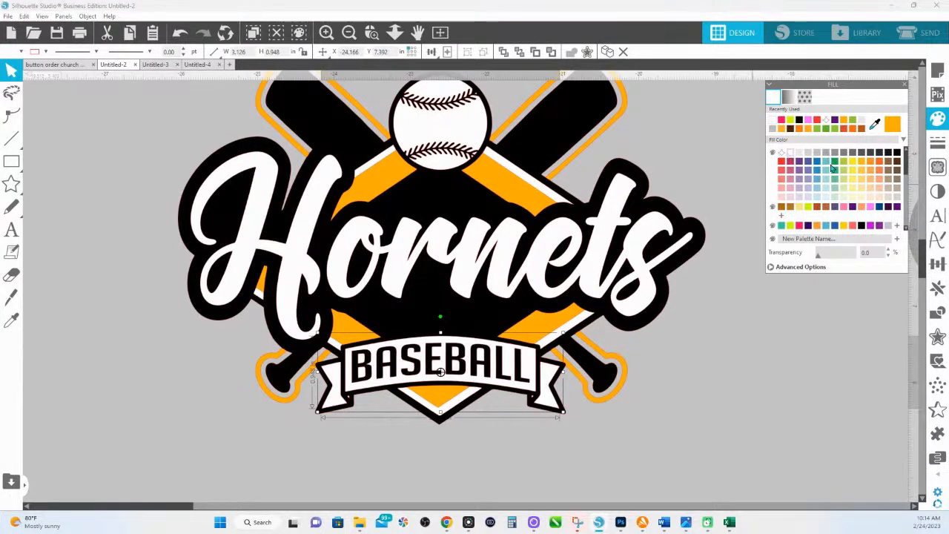
{"action": "left_click", "coordinate": [830, 161]}
{"action": "left_click", "coordinate": [791, 153]}
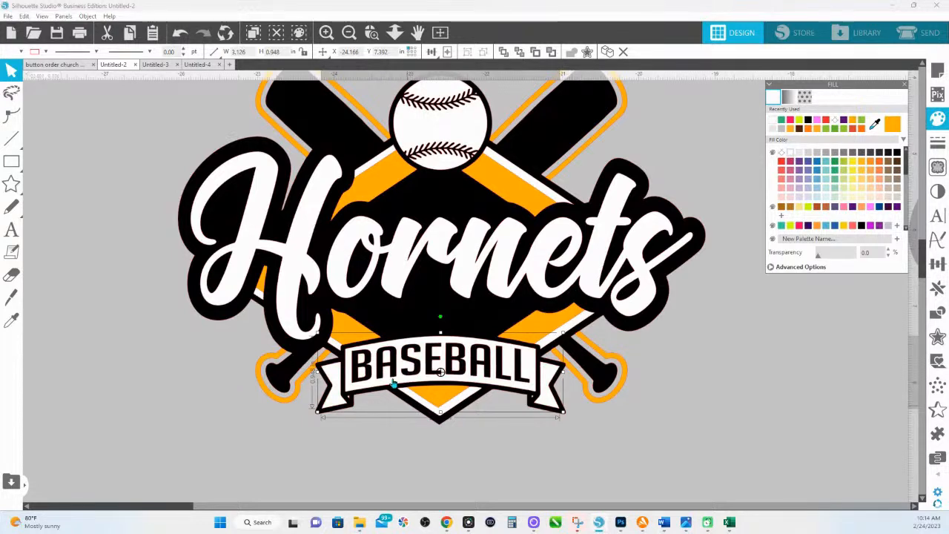
{"action": "scroll", "coordinate": [407, 322], "scroll_direction": "up", "scroll_amount": 2}
{"action": "scroll", "coordinate": [407, 323], "scroll_direction": "up", "scroll_amount": 1}
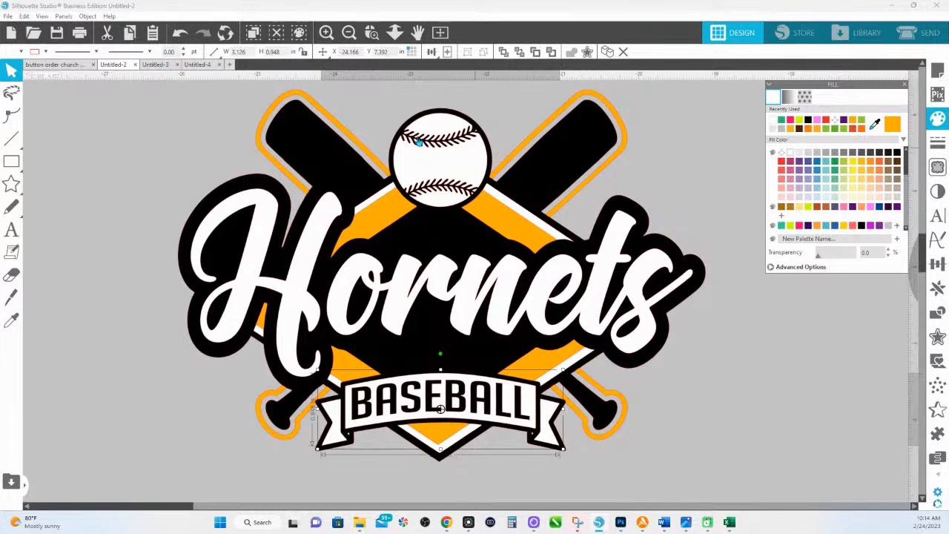
- Group the orange outline pieces of both bats, then marquee-select the entire logo
{"action": "left_click", "coordinate": [313, 102]}
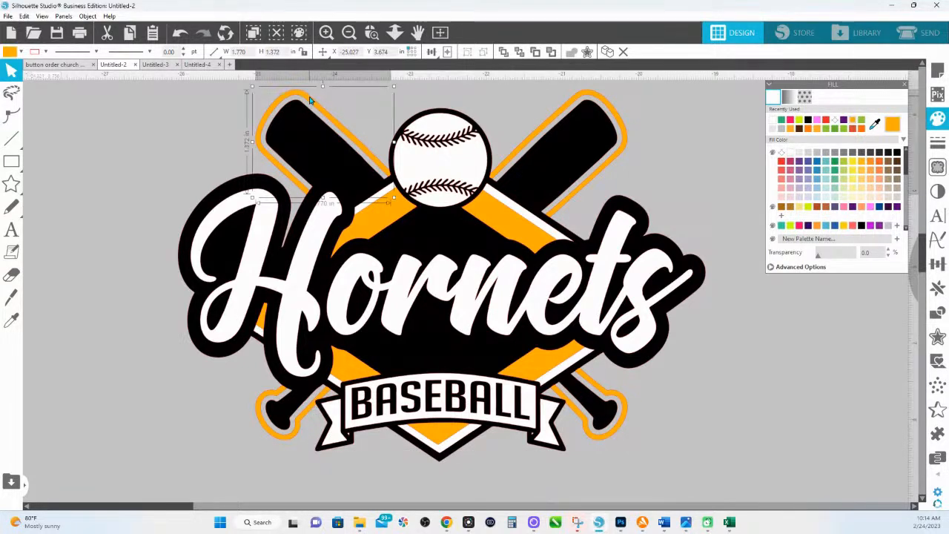
{"action": "left_click", "coordinate": [567, 107], "text": "shift"}
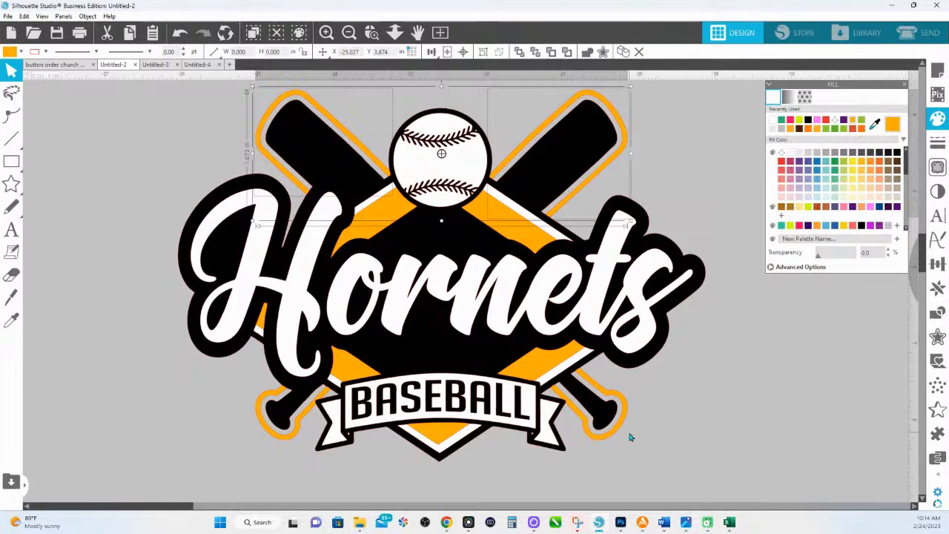
{"action": "left_click", "coordinate": [627, 410], "text": "shift"}
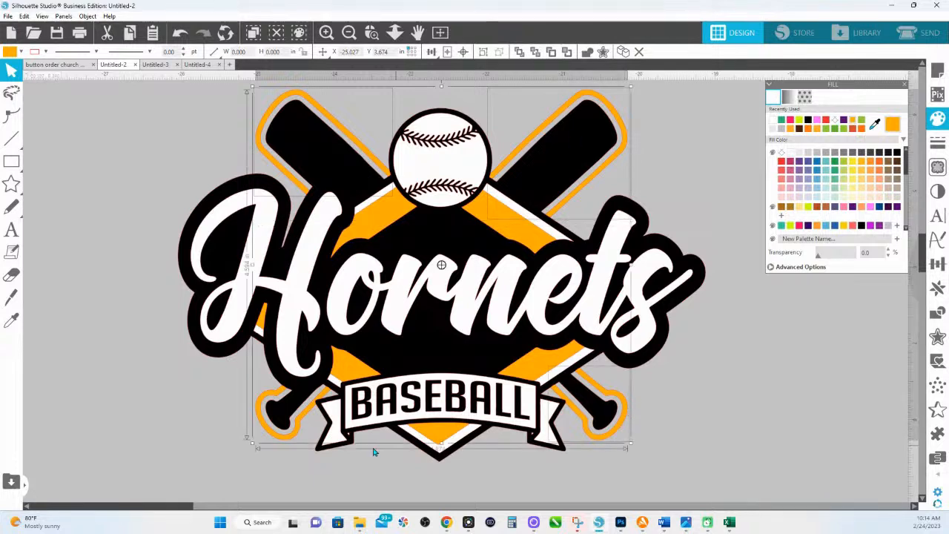
{"action": "right_click", "coordinate": [294, 441]}
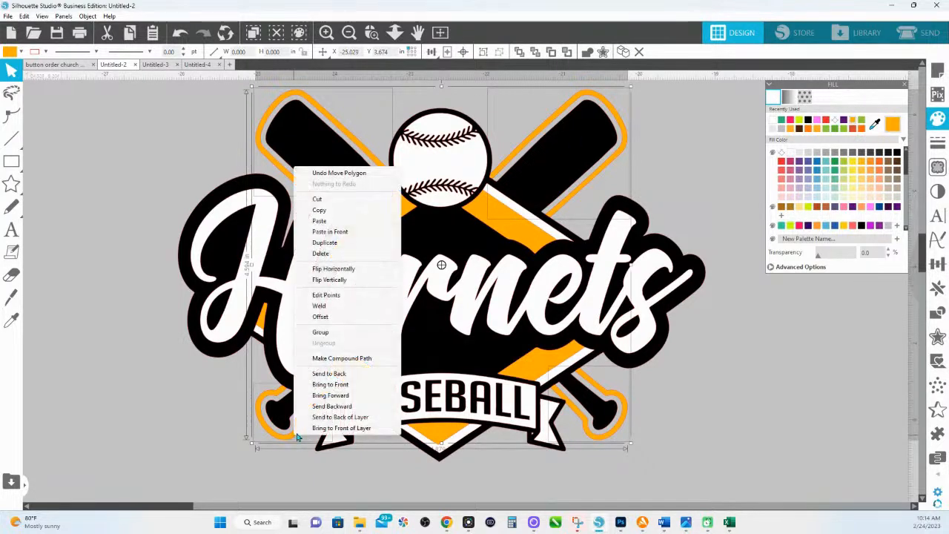
{"action": "left_click", "coordinate": [321, 332]}
{"action": "left_click", "coordinate": [193, 139]}
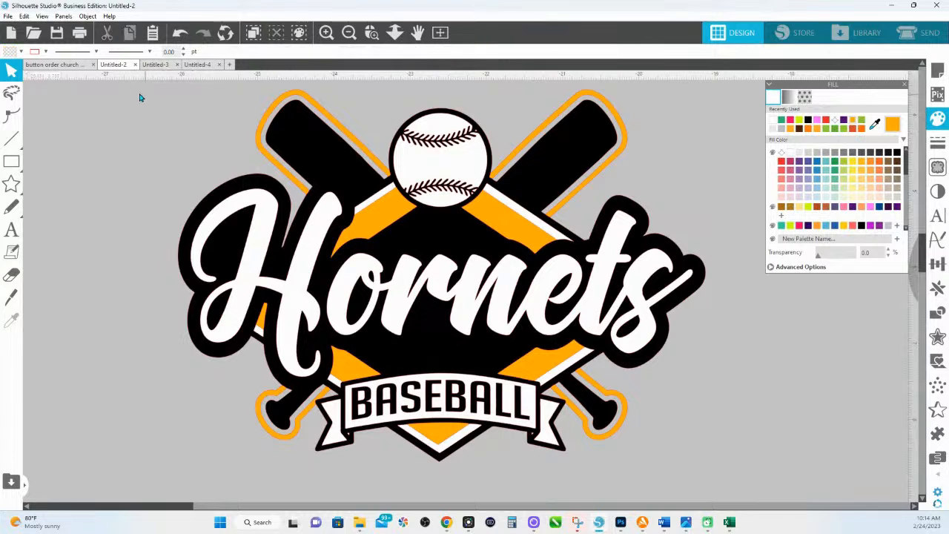
{"action": "left_click_drag", "start_coordinate": [123, 90], "coordinate": [687, 473]}
- Copy the whole selected Hornets logo
{"action": "right_click", "coordinate": [503, 258]}
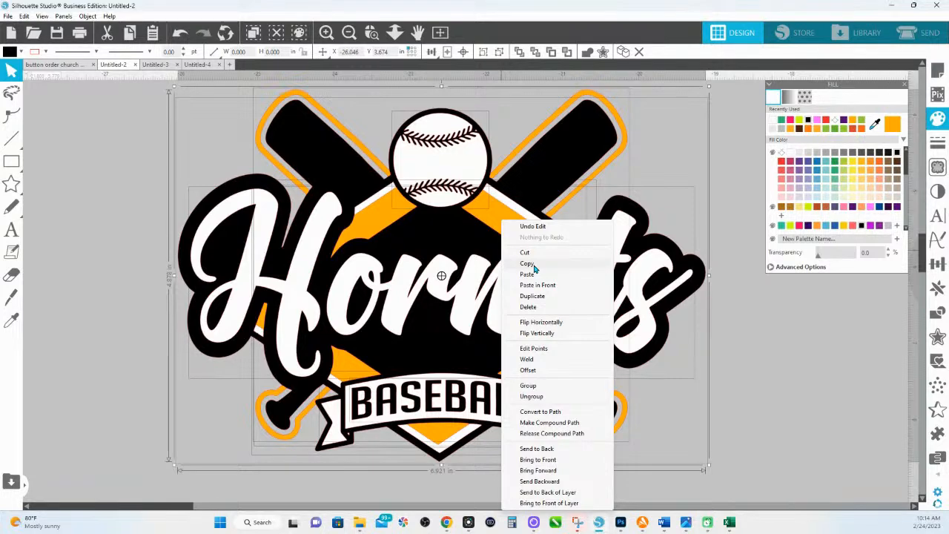
{"action": "left_click", "coordinate": [528, 264]}
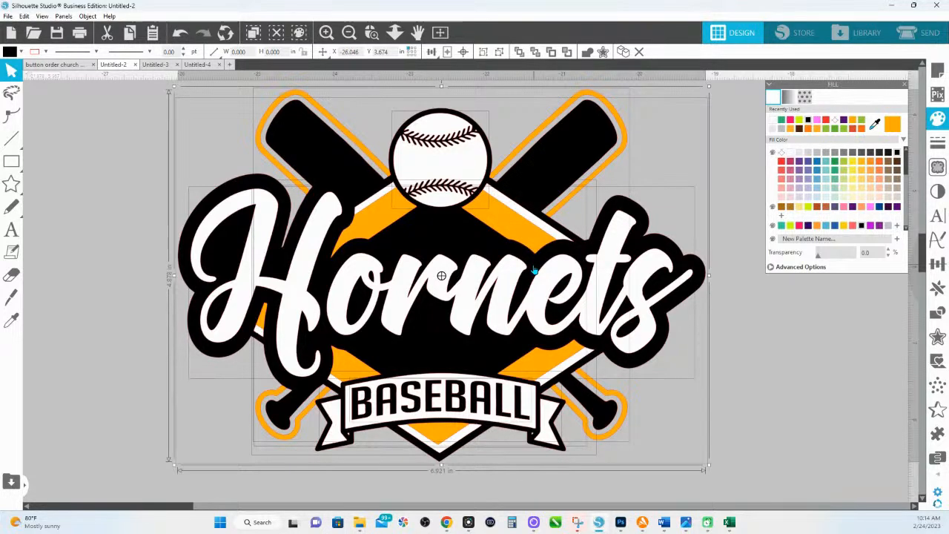
{"action": "key", "text": "i"}
{"action": "key", "text": "ctrl+z"}
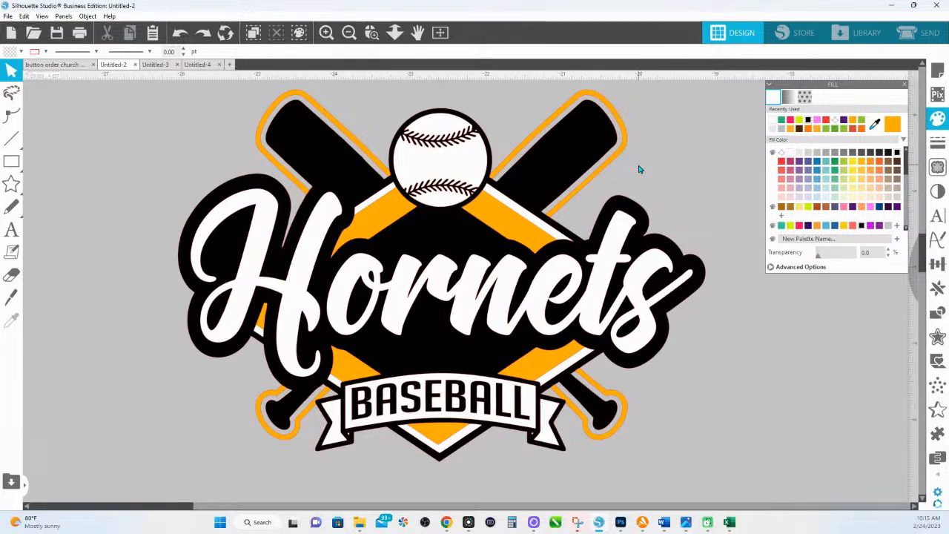
- Paste the logo copy in front of the original and fill it pink
{"action": "right_click", "coordinate": [640, 169]}
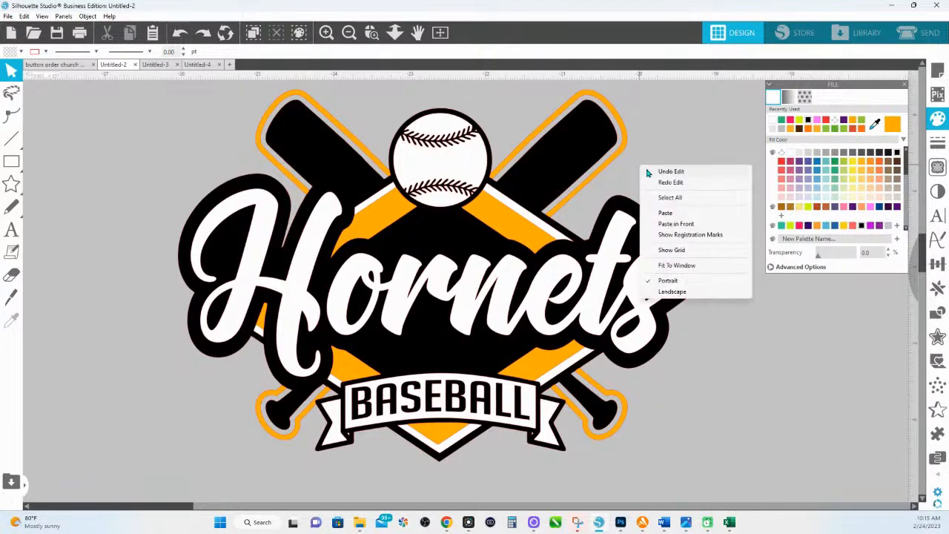
{"action": "left_click", "coordinate": [676, 224]}
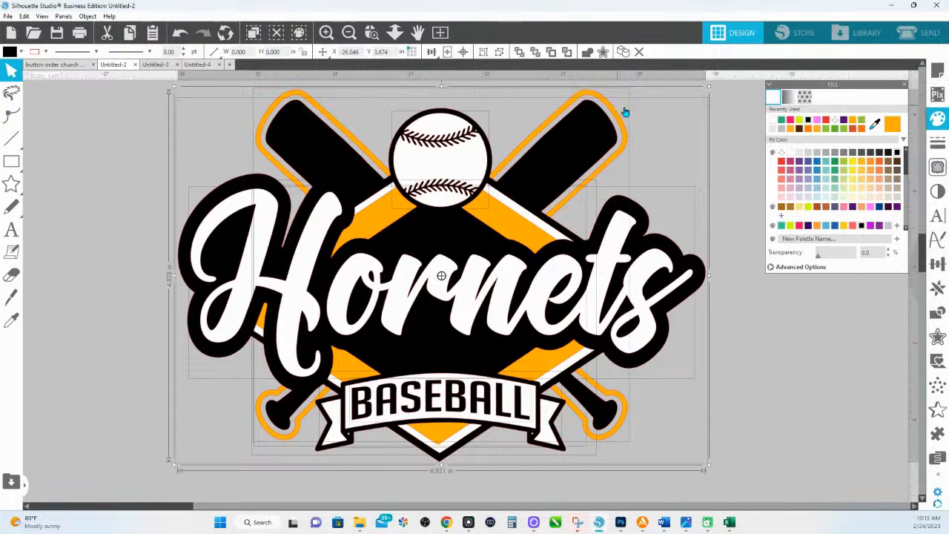
{"action": "left_click", "coordinate": [625, 145]}
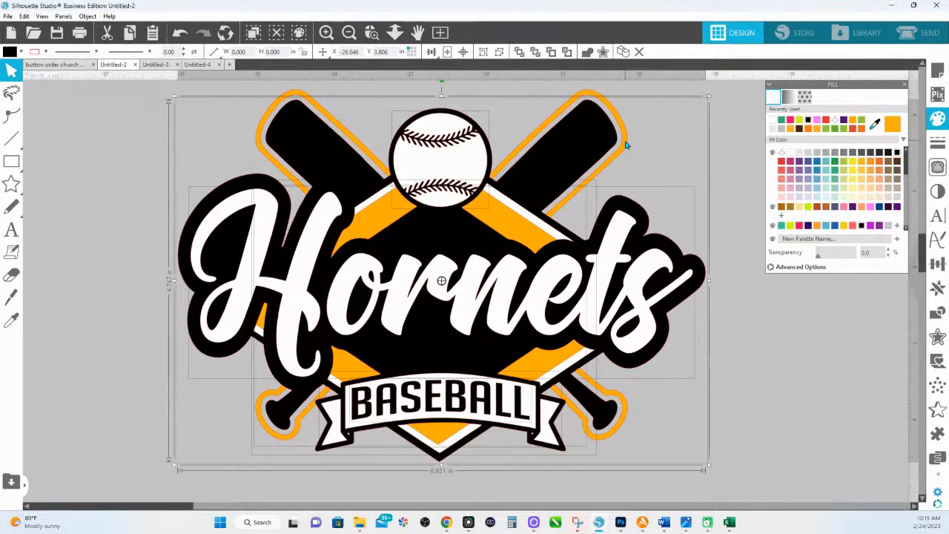
{"action": "left_click", "coordinate": [870, 208]}
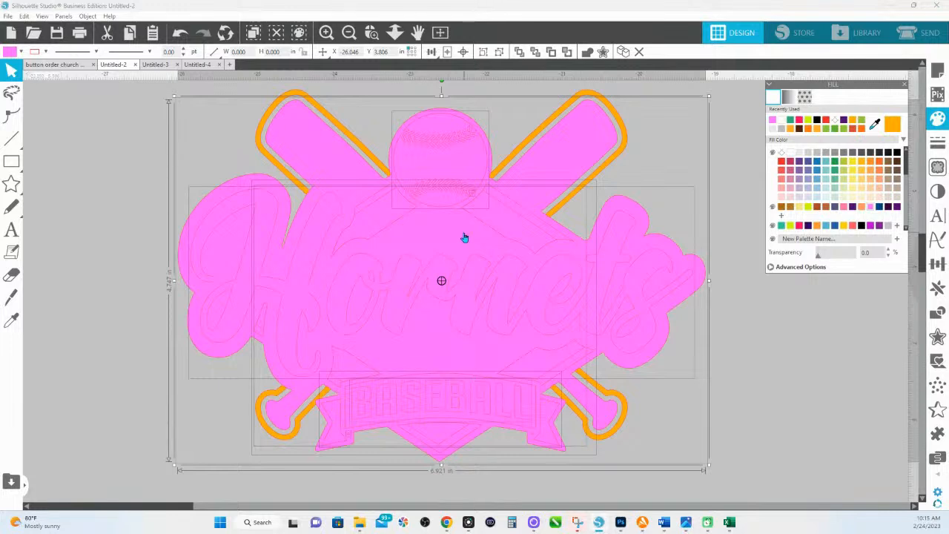
- Weld the pink copy into one silhouette and make the bat outline a blue compound path
{"action": "left_click", "coordinate": [586, 52]}
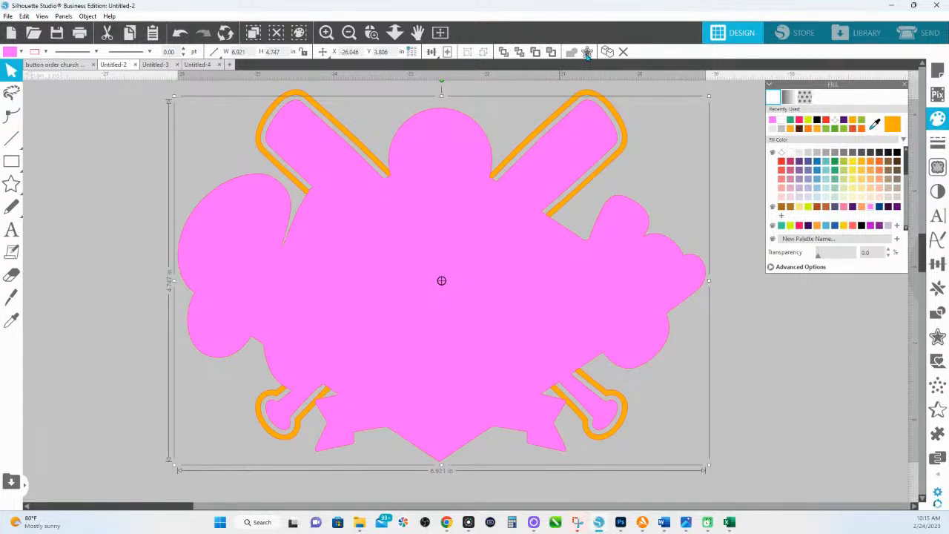
{"action": "left_click", "coordinate": [303, 95]}
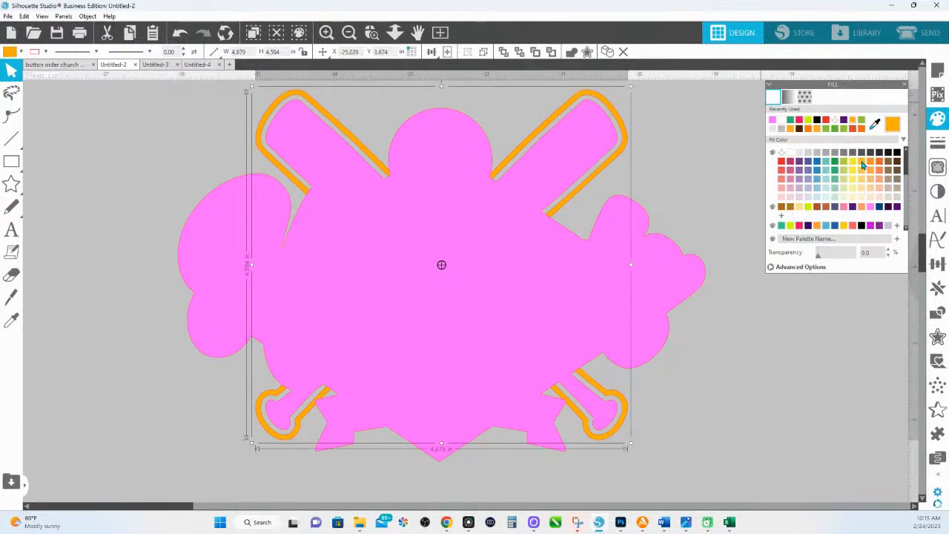
{"action": "left_click", "coordinate": [872, 164]}
{"action": "left_click", "coordinate": [835, 226]}
{"action": "mouse_move", "coordinate": [12, 163]}
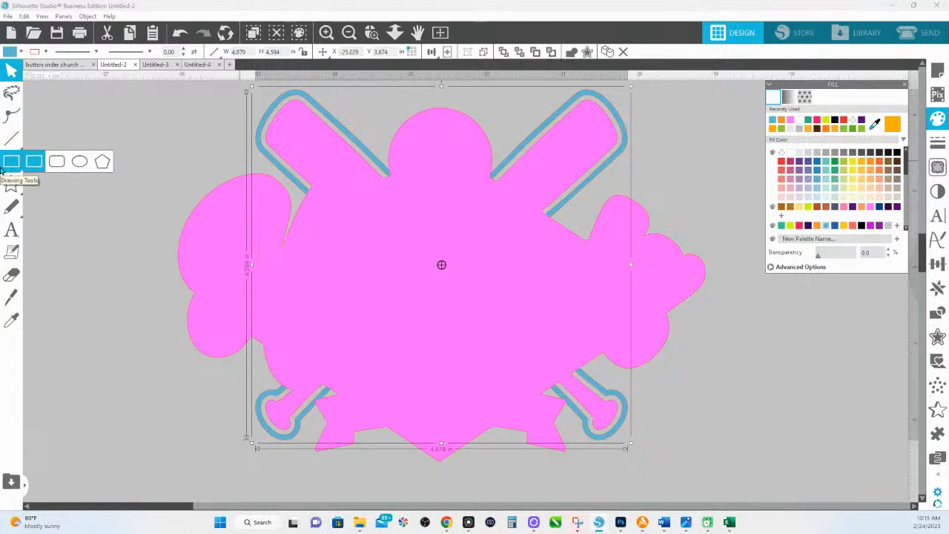
{"action": "right_click", "coordinate": [300, 97]}
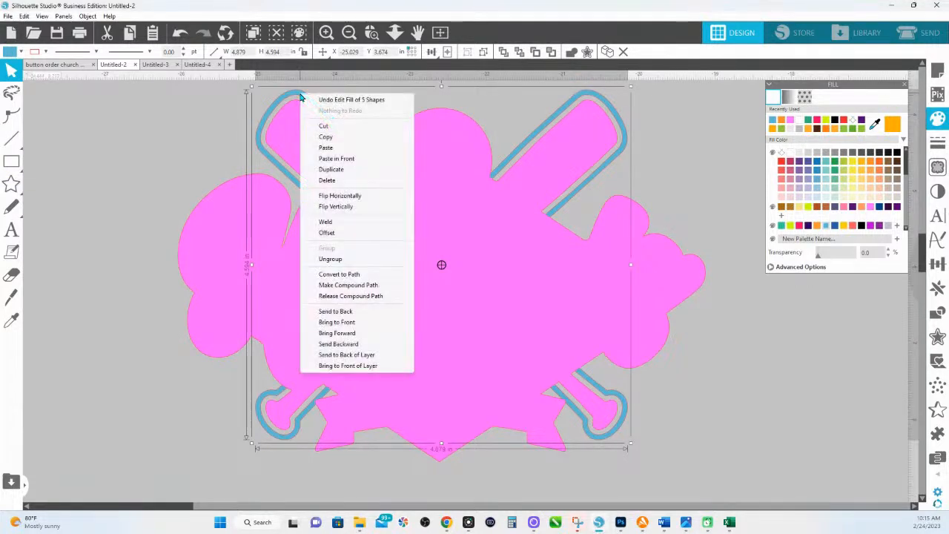
{"action": "left_click", "coordinate": [355, 287]}
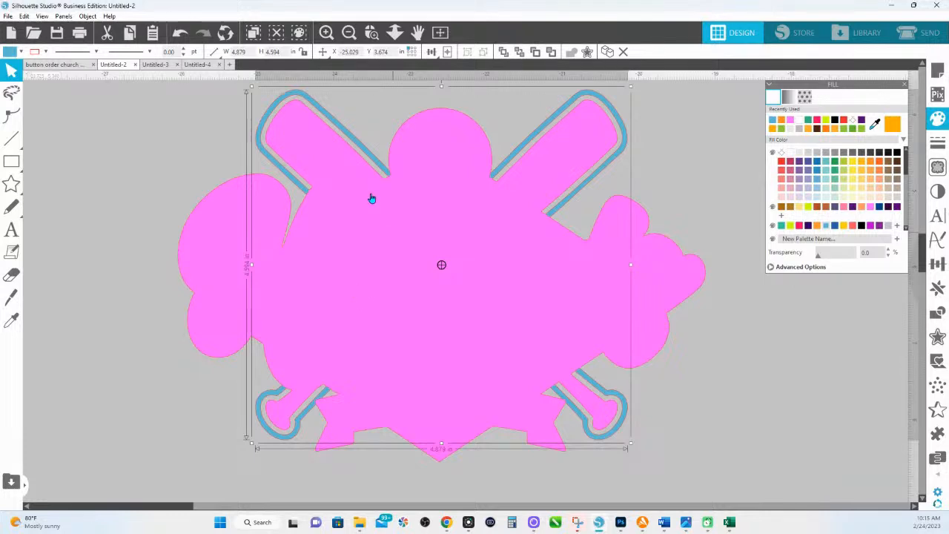
- Zoom into the top of the design and smooth and curve the upper outline path end points
{"action": "left_click", "coordinate": [371, 32]}
{"action": "left_click_drag", "start_coordinate": [227, 111], "coordinate": [719, 256]}
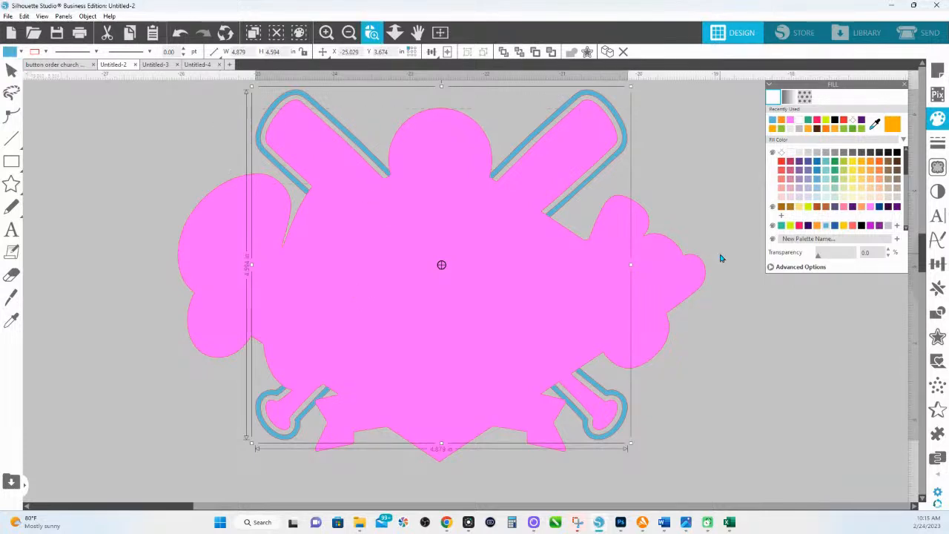
{"action": "double_click", "coordinate": [522, 252]}
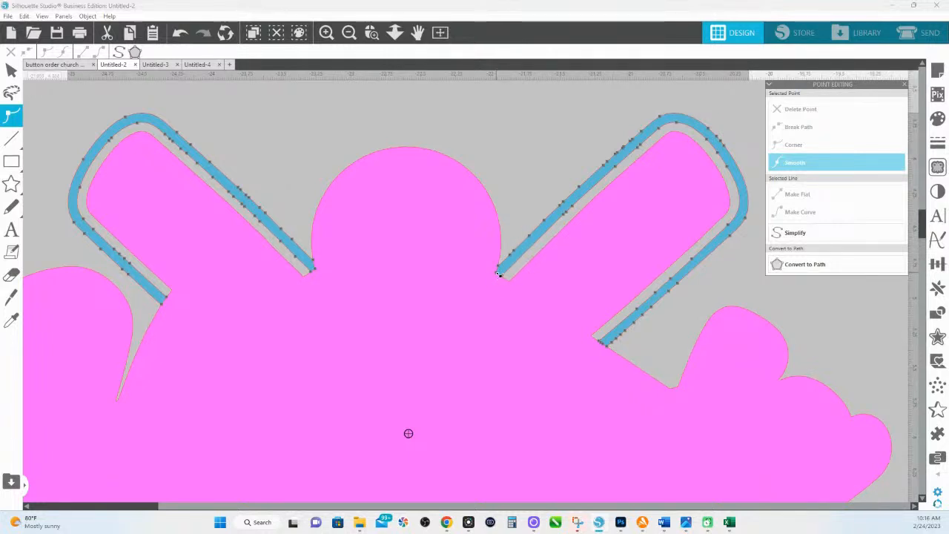
{"action": "left_click_drag", "start_coordinate": [498, 274], "coordinate": [443, 299]}
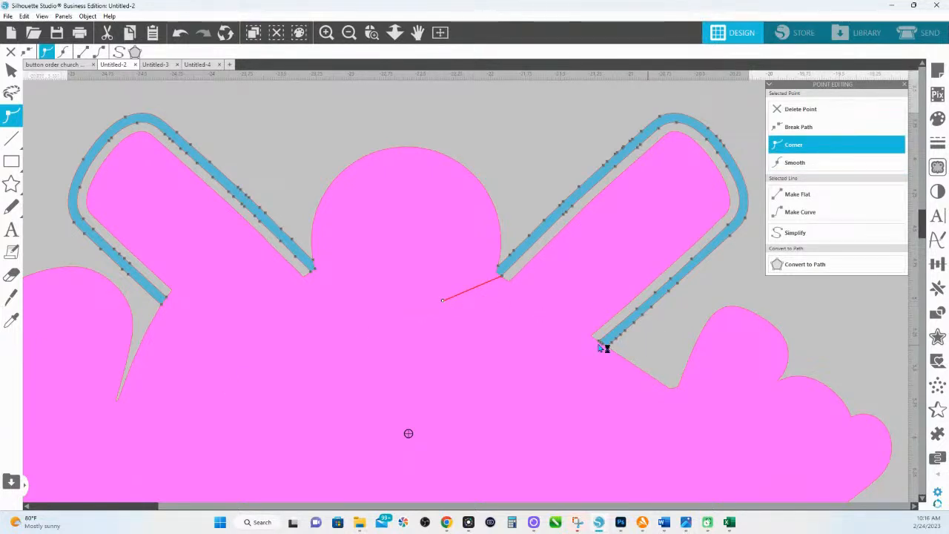
{"action": "left_click_drag", "start_coordinate": [606, 346], "coordinate": [573, 360]}
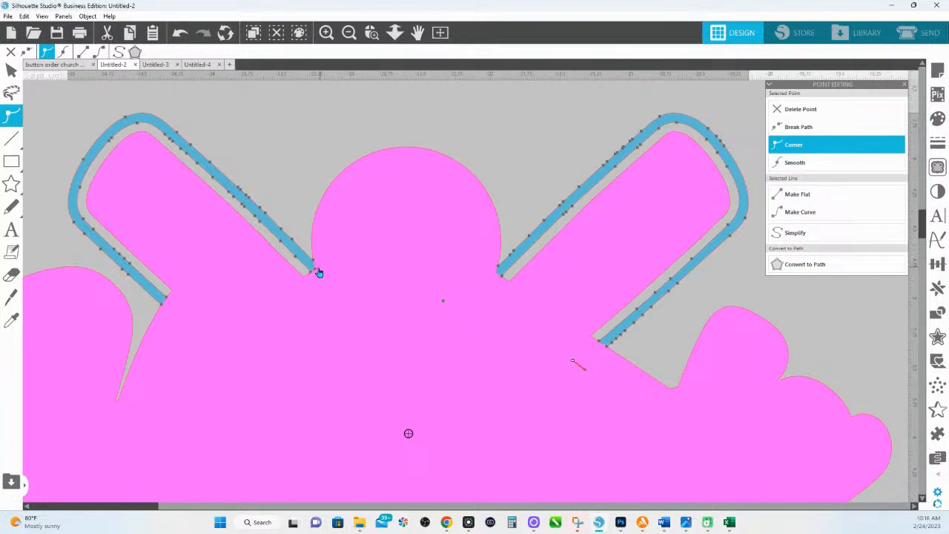
{"action": "left_click_drag", "start_coordinate": [317, 270], "coordinate": [351, 288]}
{"action": "left_click", "coordinate": [165, 300]}
{"action": "left_click_drag", "start_coordinate": [166, 300], "coordinate": [208, 341]}
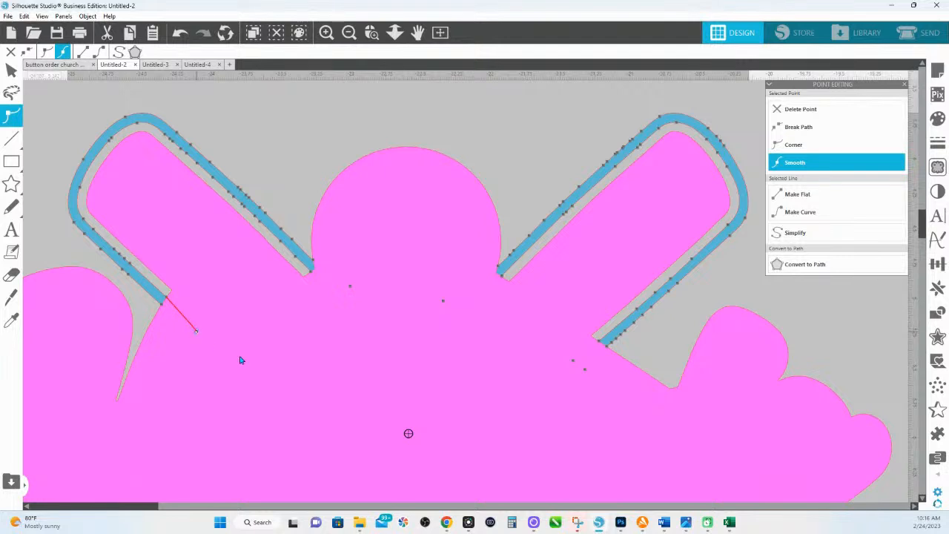
- Smooth and curve the end nodes of the lower bat-outline paths, then exit point editing
{"action": "left_click_drag", "start_coordinate": [433, 451], "coordinate": [464, 152]}
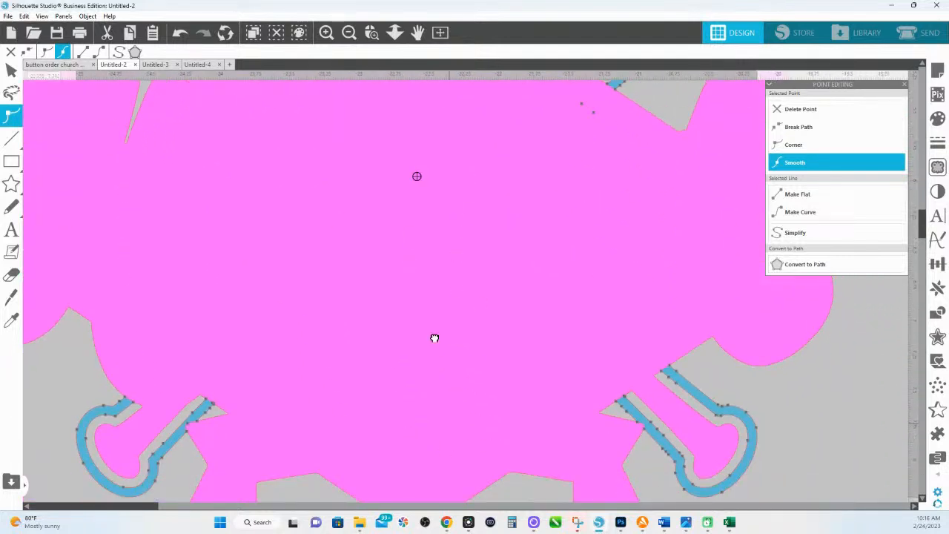
{"action": "left_click_drag", "start_coordinate": [453, 388], "coordinate": [397, 343]}
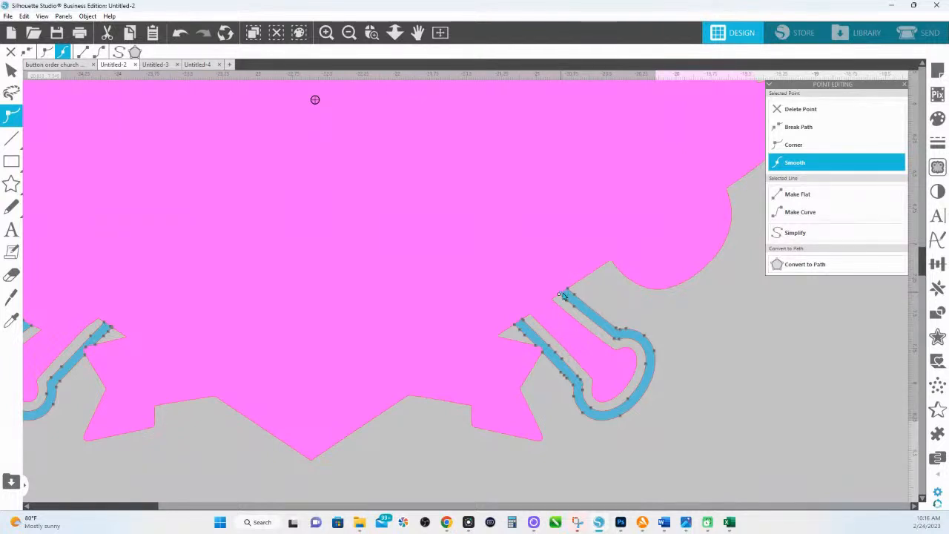
{"action": "left_click", "coordinate": [564, 295]}
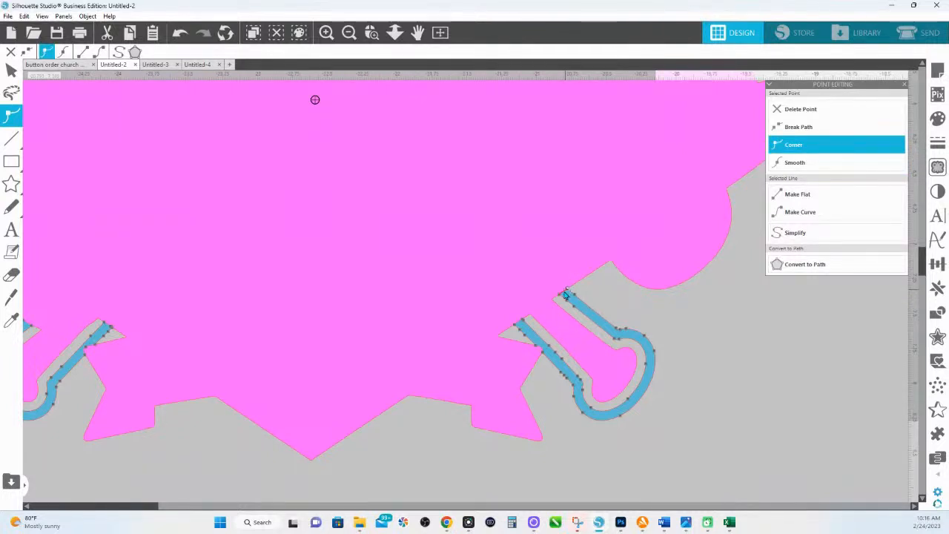
{"action": "left_click_drag", "start_coordinate": [565, 292], "coordinate": [537, 255]}
{"action": "left_click_drag", "start_coordinate": [519, 325], "coordinate": [492, 284]}
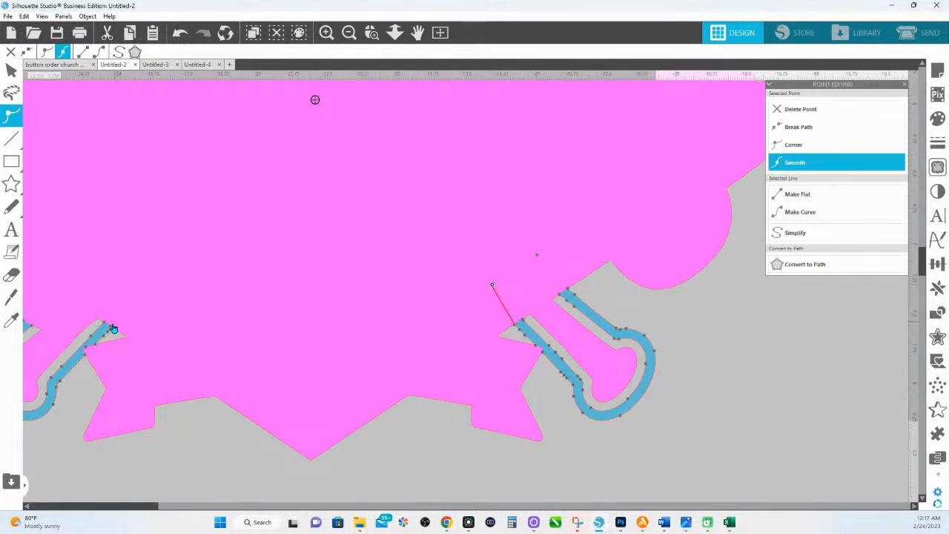
{"action": "left_click_drag", "start_coordinate": [112, 325], "coordinate": [157, 273]}
{"action": "left_click_drag", "start_coordinate": [111, 329], "coordinate": [403, 325]}
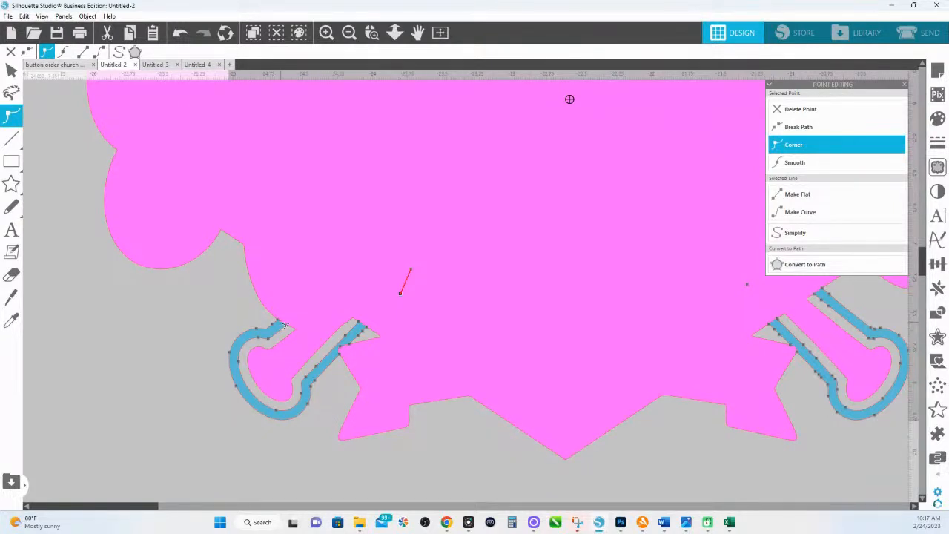
{"action": "left_click", "coordinate": [284, 327]}
{"action": "left_click_drag", "start_coordinate": [282, 324], "coordinate": [352, 225]}
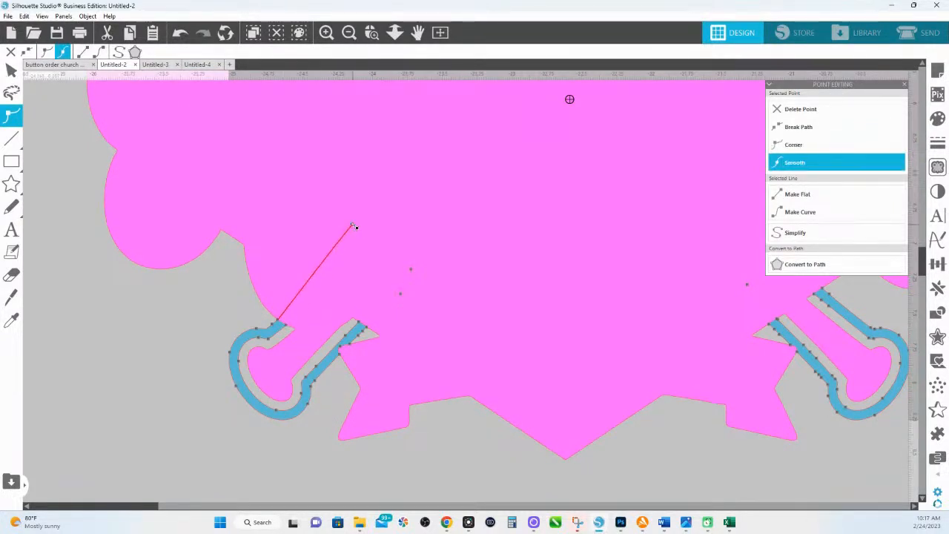
{"action": "left_click", "coordinate": [394, 32]}
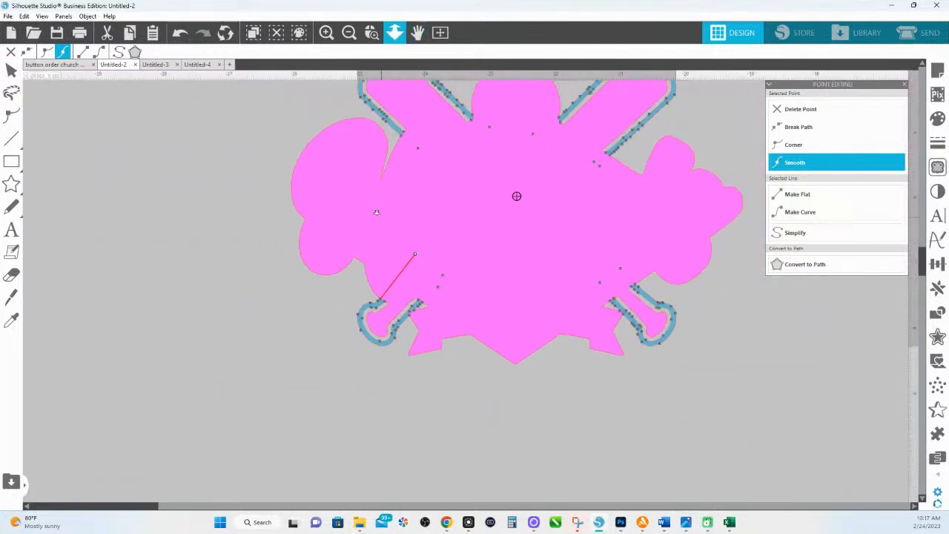
{"action": "left_click", "coordinate": [542, 425]}
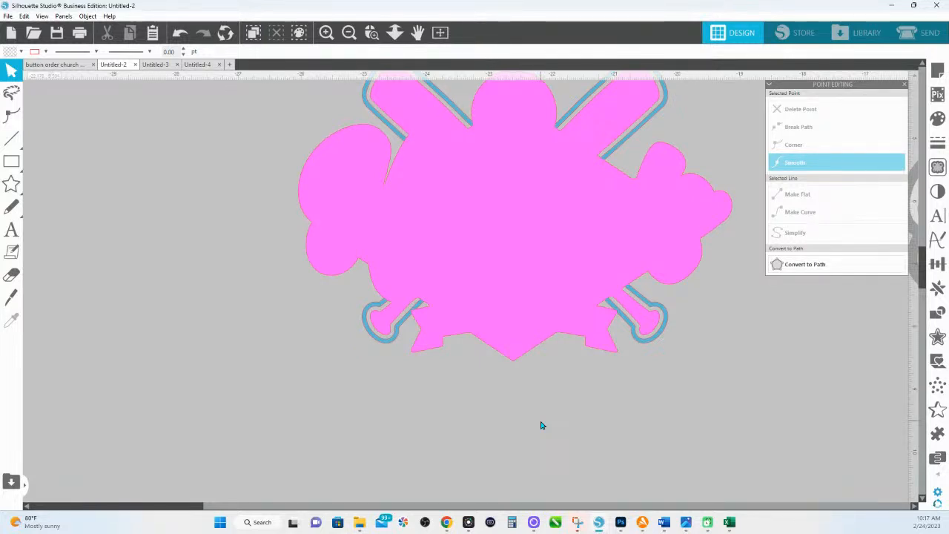
- Weld the blue bat-outline shape into the pink silhouette
{"action": "left_click", "coordinate": [390, 347]}
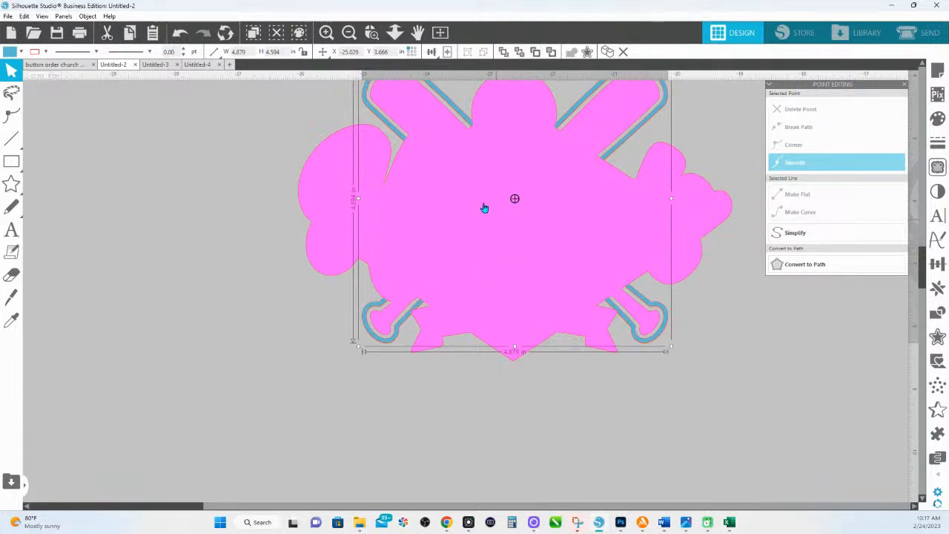
{"action": "left_click", "coordinate": [482, 206]}
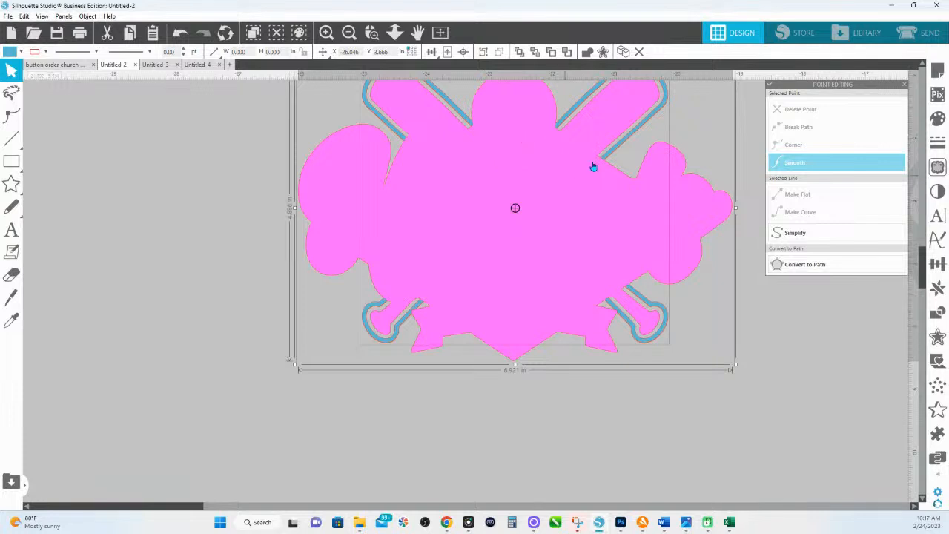
{"action": "left_click", "coordinate": [587, 52]}
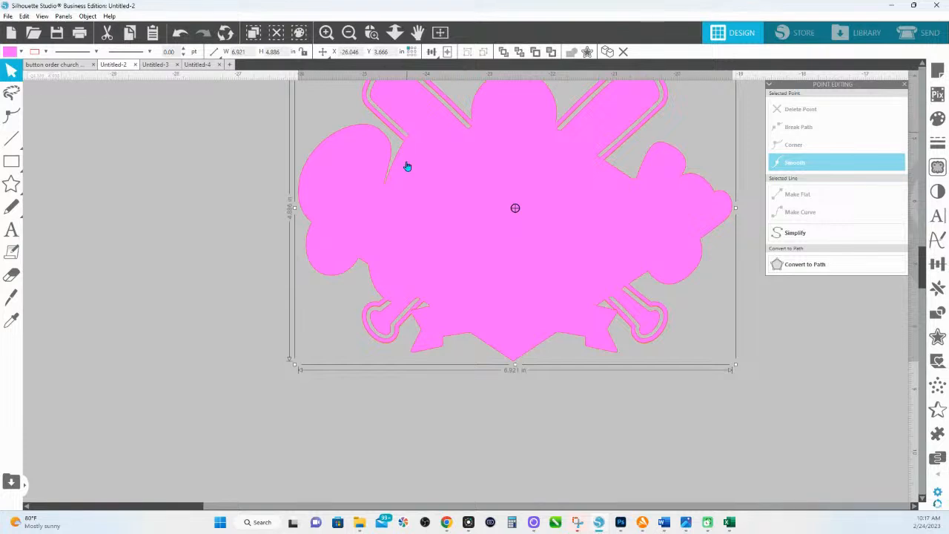
- Release the welded compound path and deselect the upper and lower outline pieces
{"action": "right_click", "coordinate": [534, 237]}
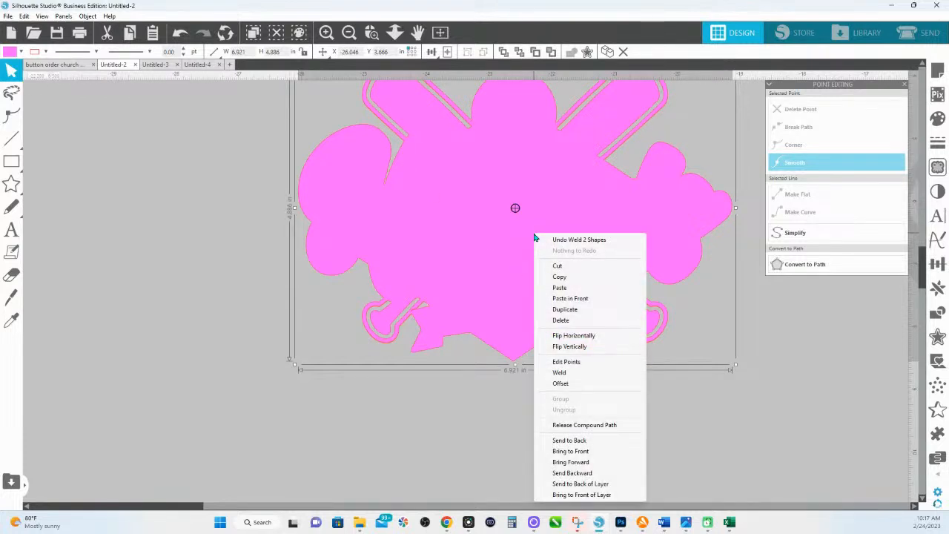
{"action": "left_click", "coordinate": [601, 428]}
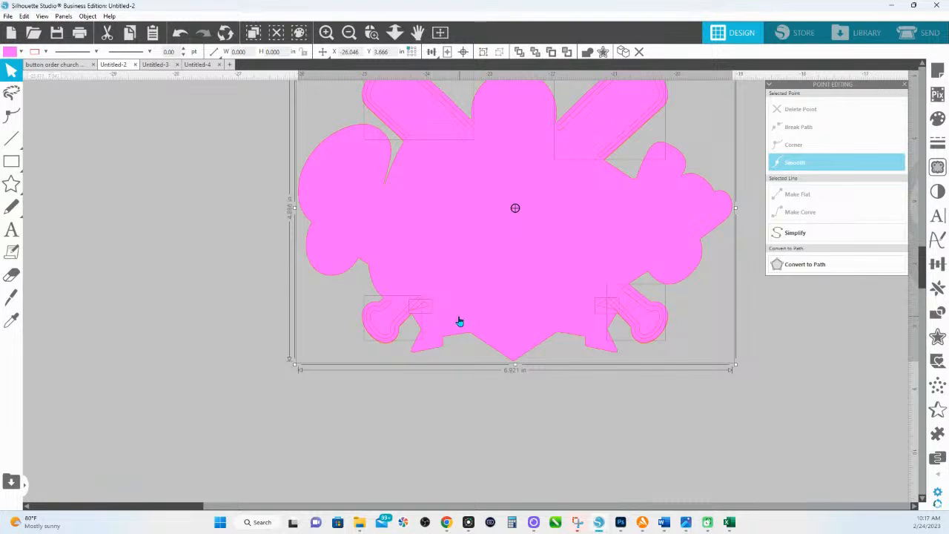
{"action": "left_click", "coordinate": [393, 334], "text": "shift"}
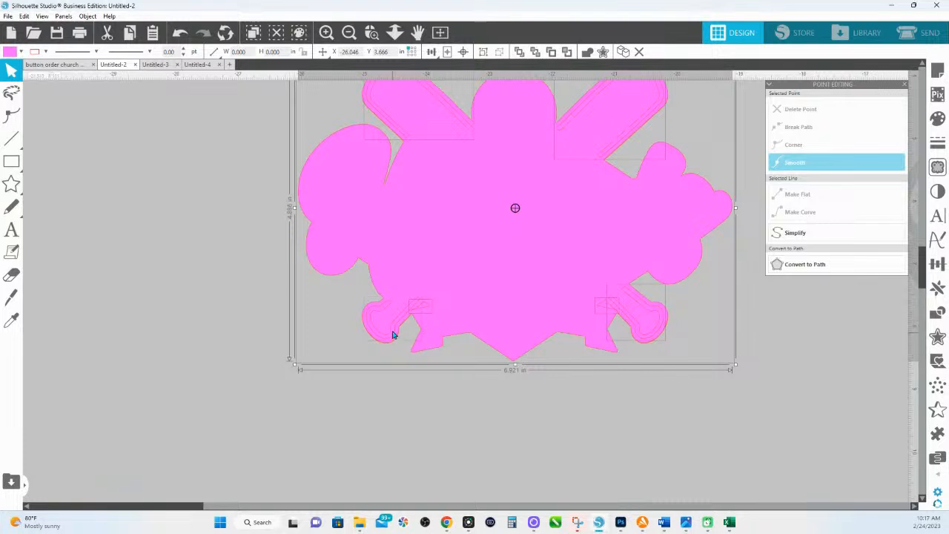
{"action": "left_click", "coordinate": [404, 137], "text": "shift"}
{"action": "left_click", "coordinate": [565, 129], "text": "shift"}
{"action": "left_click", "coordinate": [639, 339], "text": "shift"}
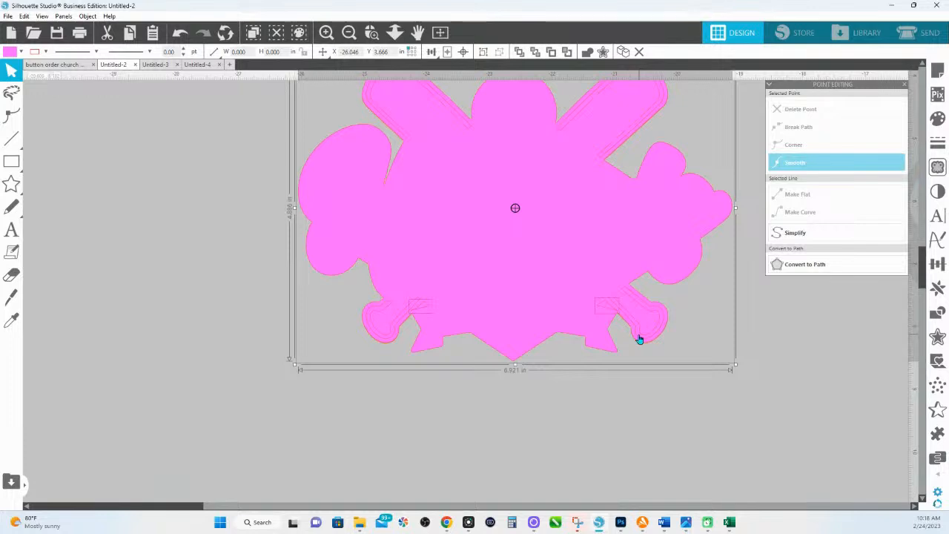
- Send the left bat, right bat and handle outline pieces to the back and fill them white
{"action": "key", "text": "ctrl+z"}
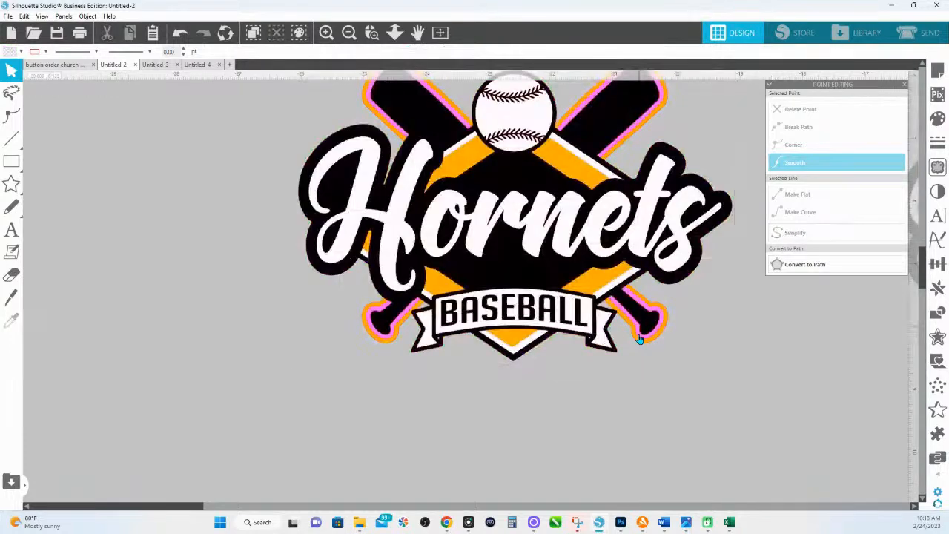
{"action": "scroll", "coordinate": [639, 339], "scroll_direction": "up", "scroll_amount": 2}
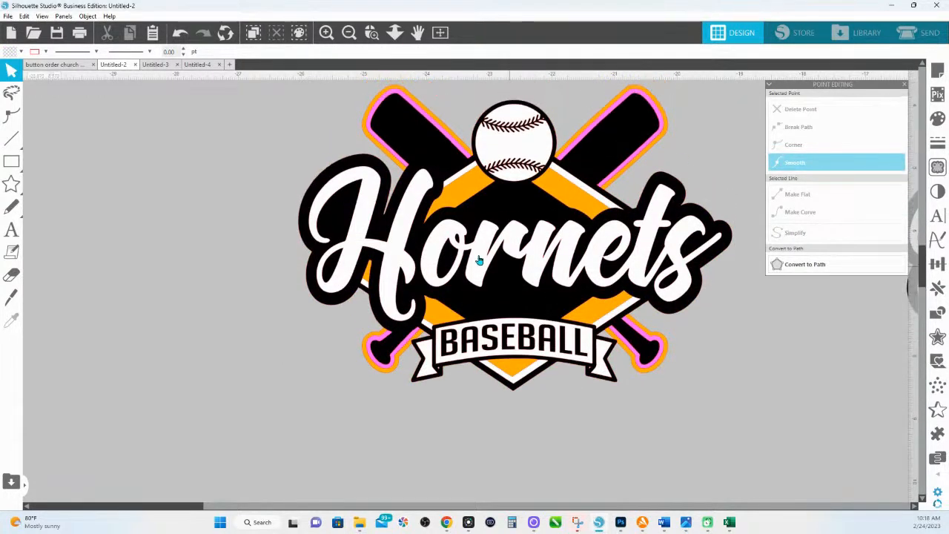
{"action": "left_click_drag", "start_coordinate": [664, 285], "coordinate": [561, 328]}
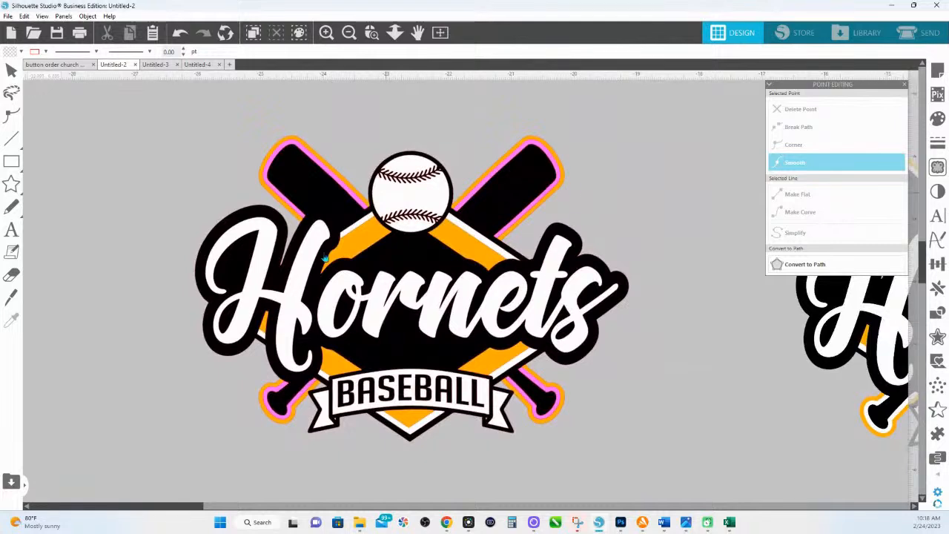
{"action": "left_click", "coordinate": [296, 151]}
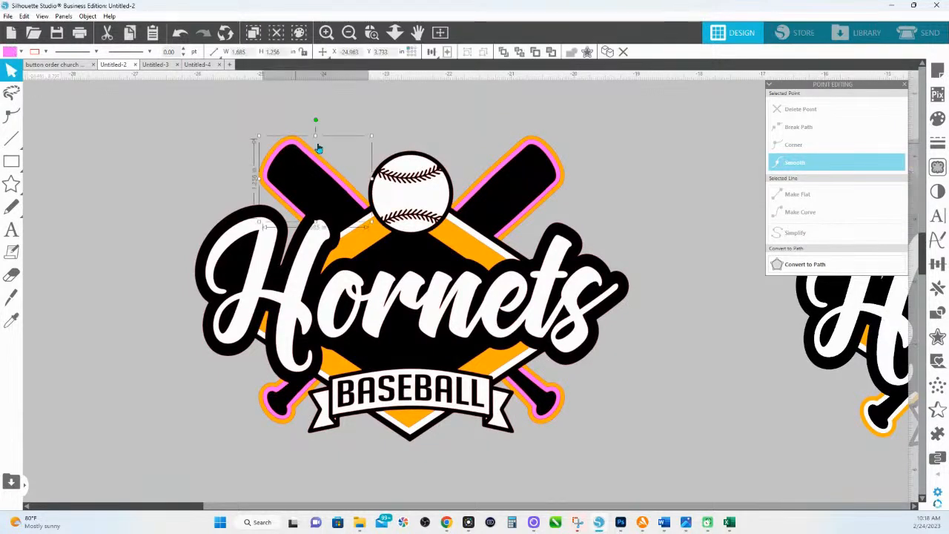
{"action": "left_click", "coordinate": [539, 149], "text": "shift"}
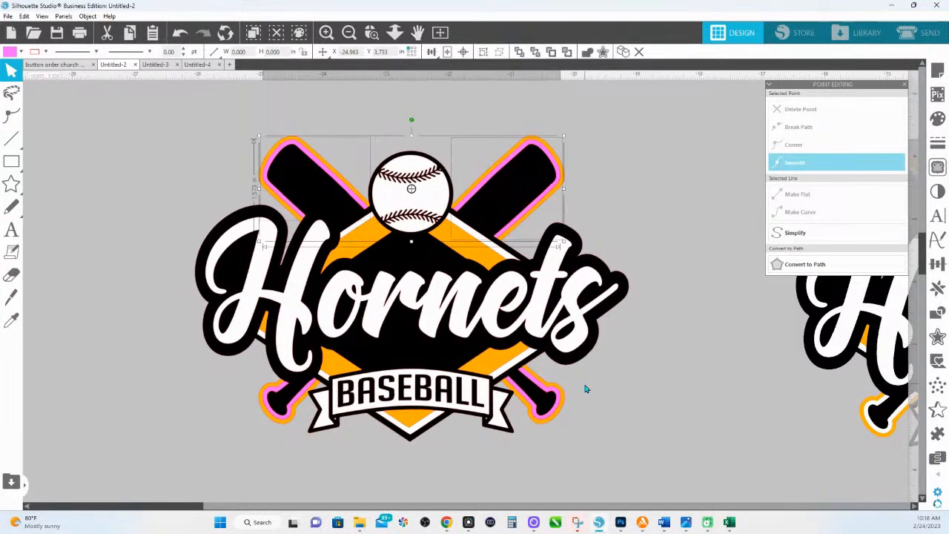
{"action": "left_click", "coordinate": [559, 399], "text": "shift"}
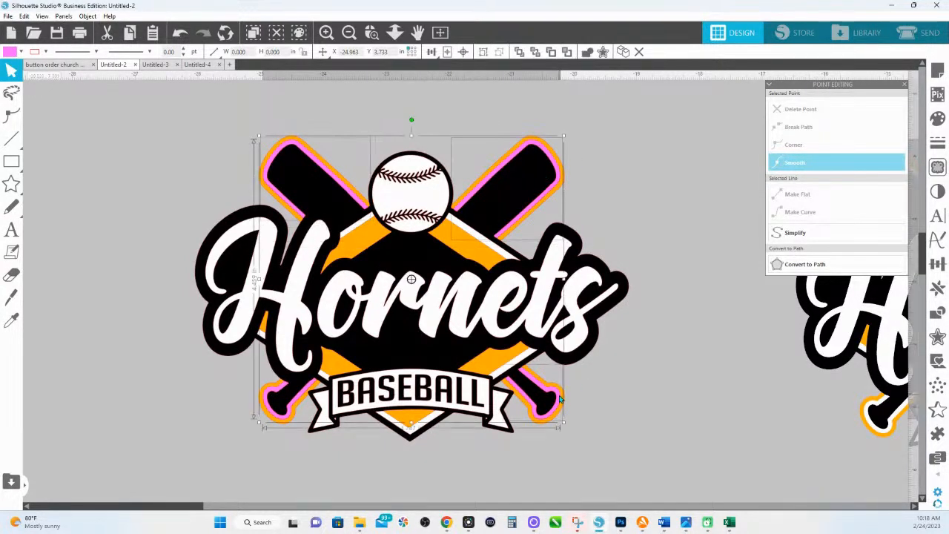
{"action": "right_click", "coordinate": [287, 418]}
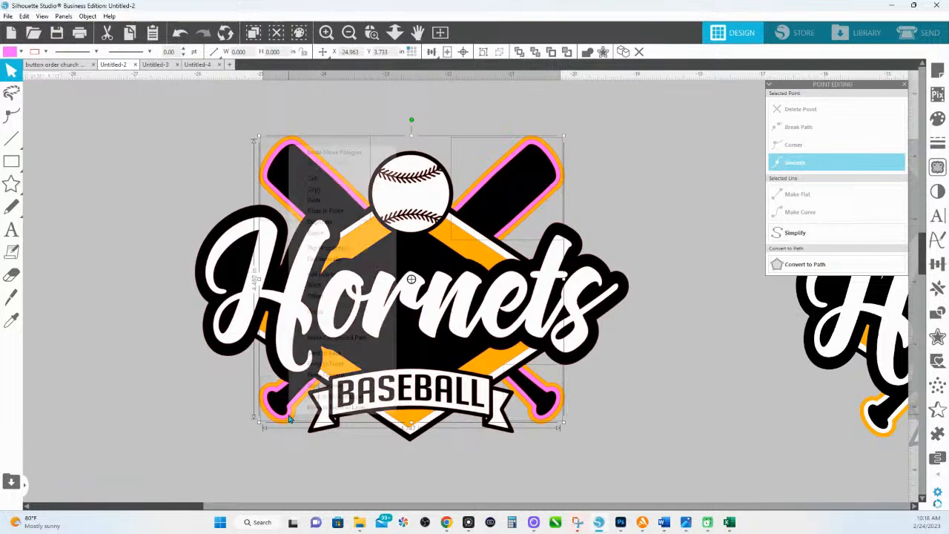
{"action": "left_click", "coordinate": [343, 351]}
{"action": "left_click", "coordinate": [938, 119]}
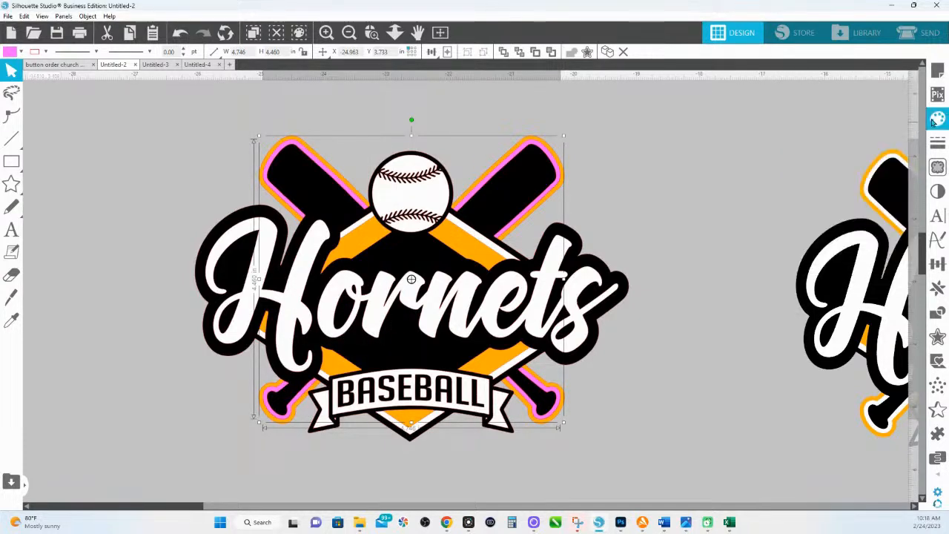
{"action": "left_click", "coordinate": [790, 156]}
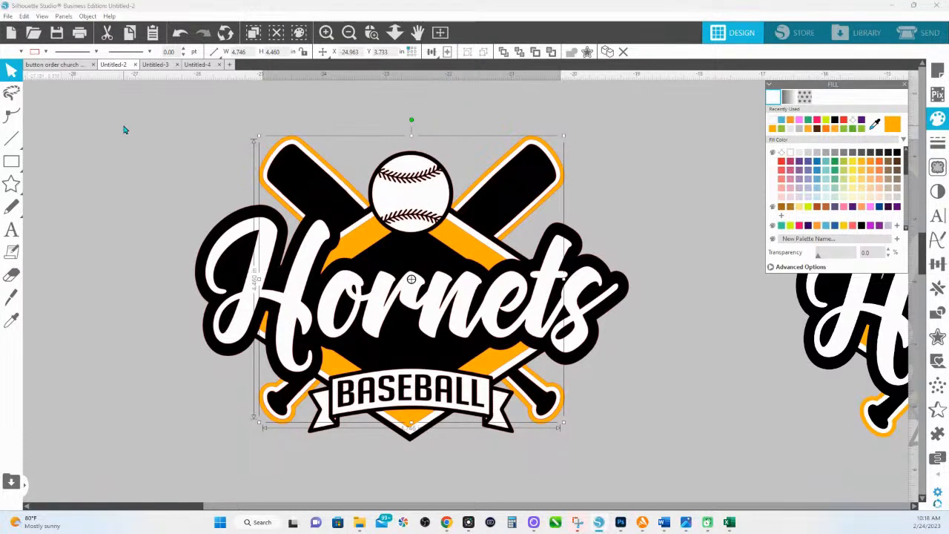
- Select every part of the logo and set a new line colour for them
{"action": "left_click_drag", "start_coordinate": [123, 129], "coordinate": [591, 422]}
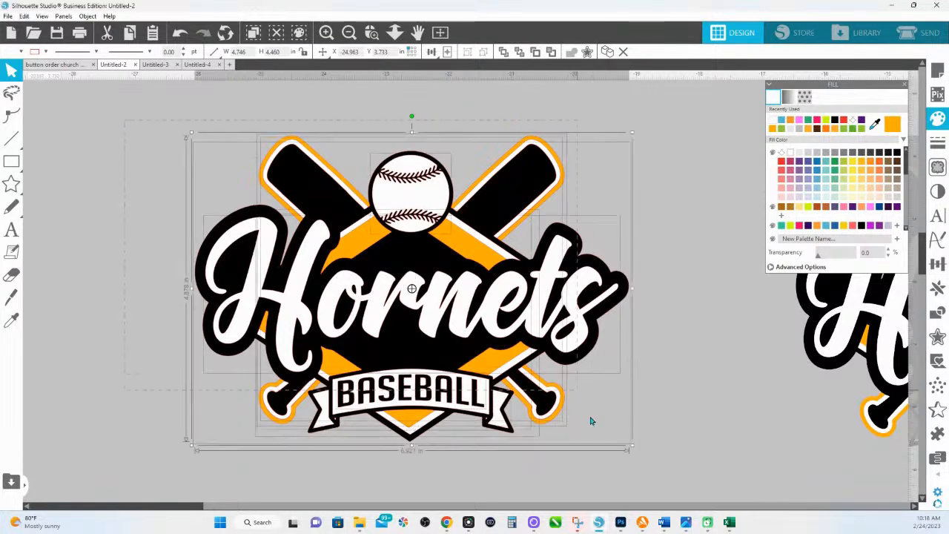
{"action": "left_click", "coordinate": [46, 52]}
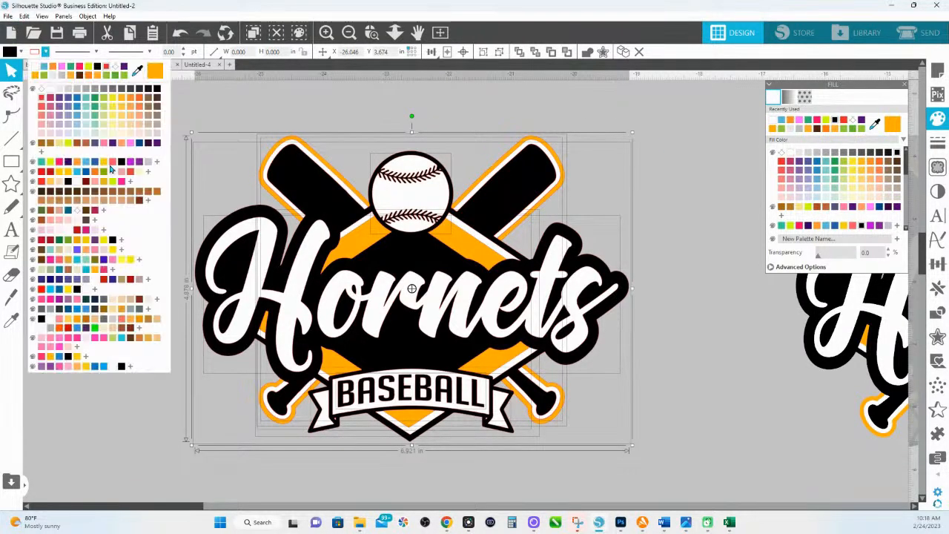
{"action": "left_click", "coordinate": [42, 92]}
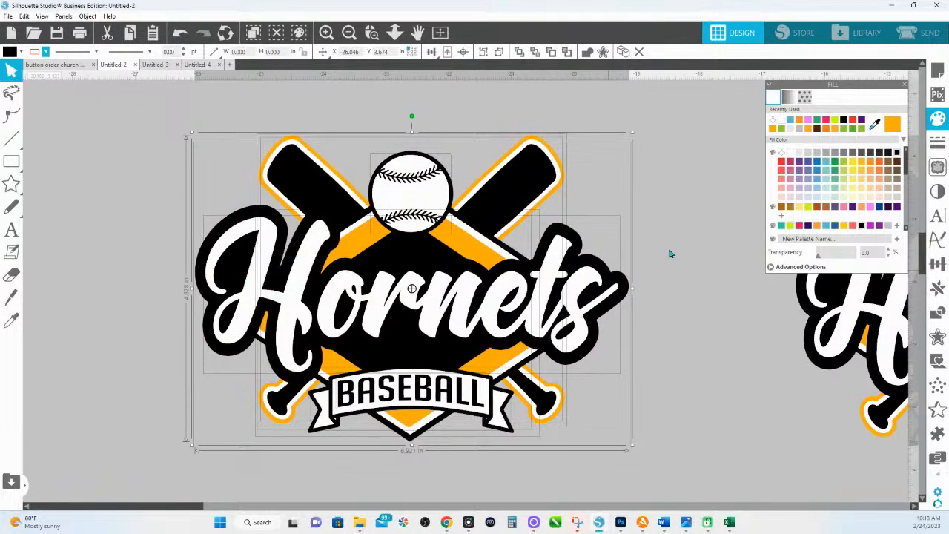
- Fill the logo's outer layer white after trying orange and pale yellow fills
{"action": "left_click", "coordinate": [678, 211]}
{"action": "left_click", "coordinate": [531, 147]}
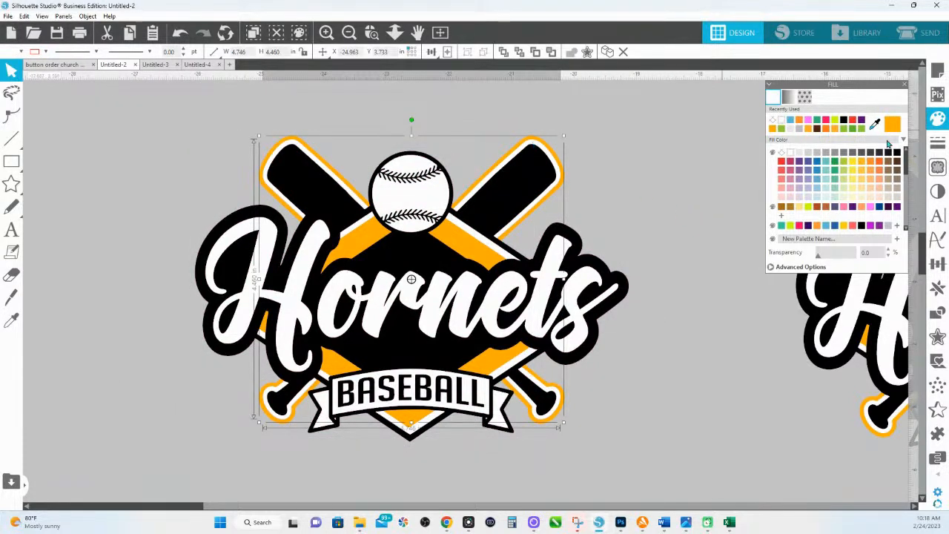
{"action": "left_click", "coordinate": [879, 170]}
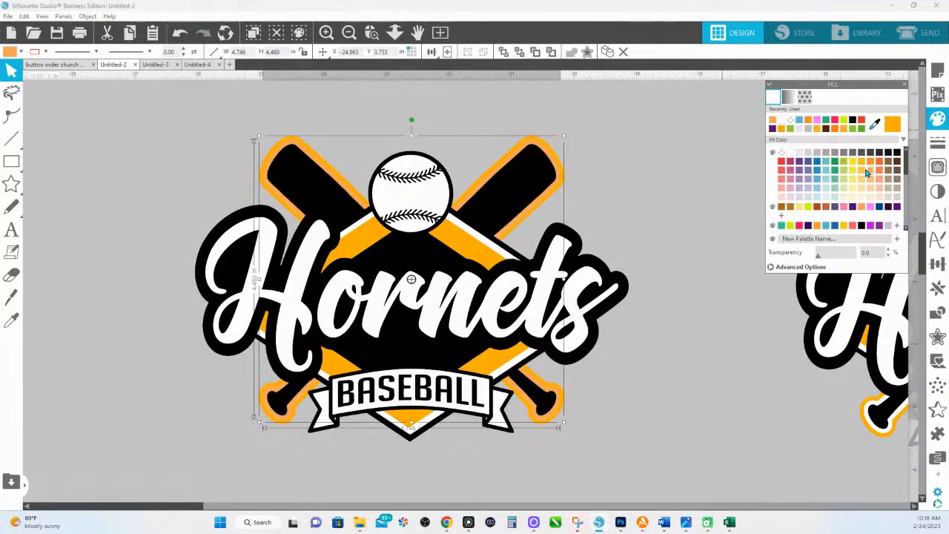
{"action": "left_click", "coordinate": [845, 179]}
{"action": "left_click", "coordinate": [843, 196]}
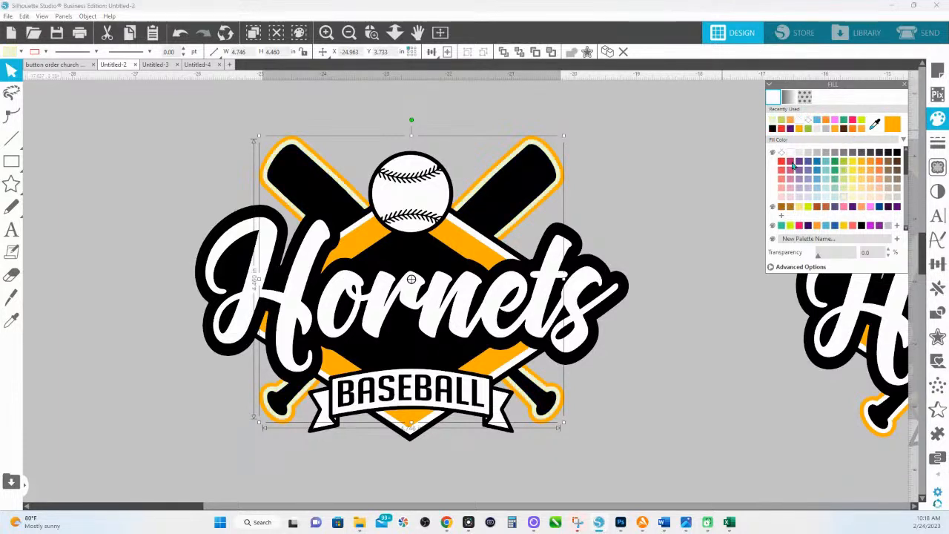
{"action": "left_click", "coordinate": [790, 153]}
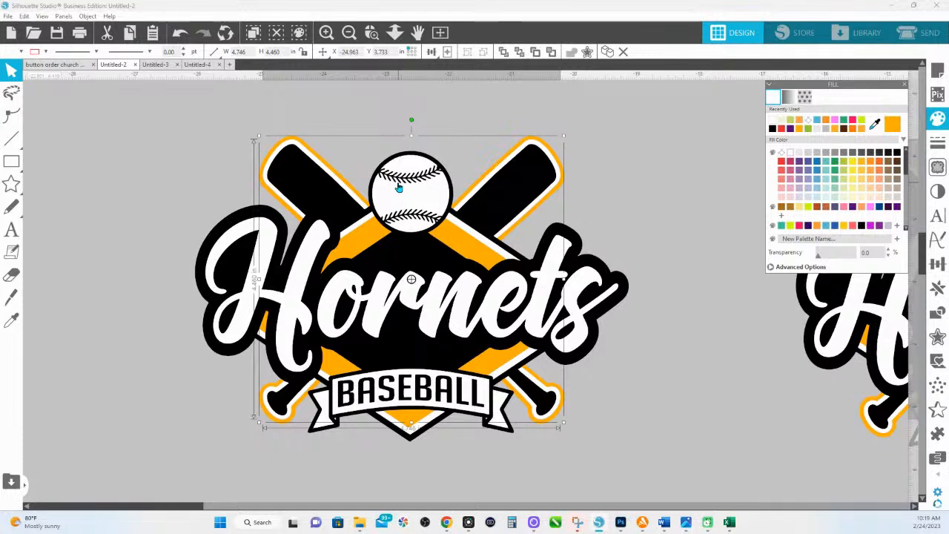
- Duplicate the upper Hornets logo, placing the copy to the left
{"action": "scroll", "coordinate": [397, 184], "scroll_direction": "up", "scroll_amount": 3}
{"action": "scroll", "coordinate": [540, 322], "scroll_direction": "up", "scroll_amount": 3}
{"action": "left_click_drag", "start_coordinate": [540, 322], "coordinate": [531, 490]}
{"action": "left_click_drag", "start_coordinate": [529, 251], "coordinate": [519, 421]}
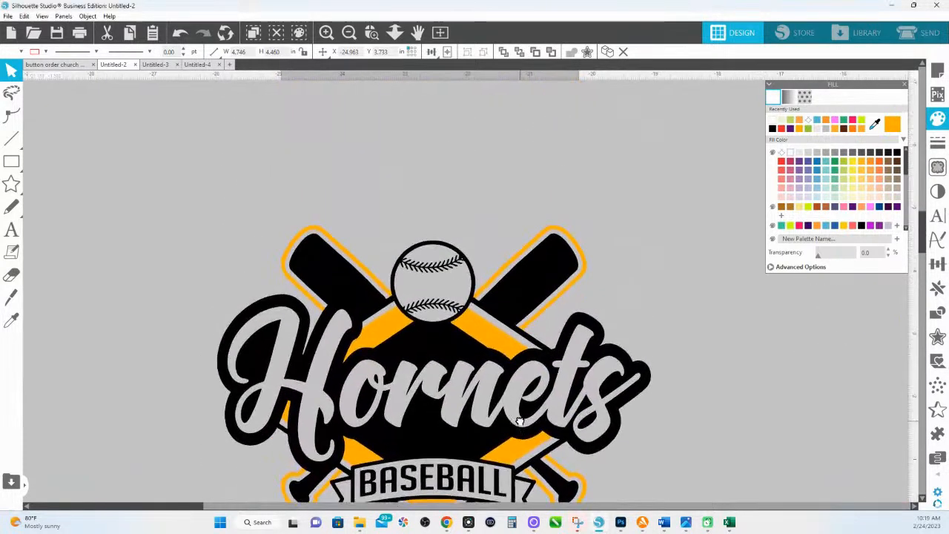
{"action": "left_click", "coordinate": [448, 337]}
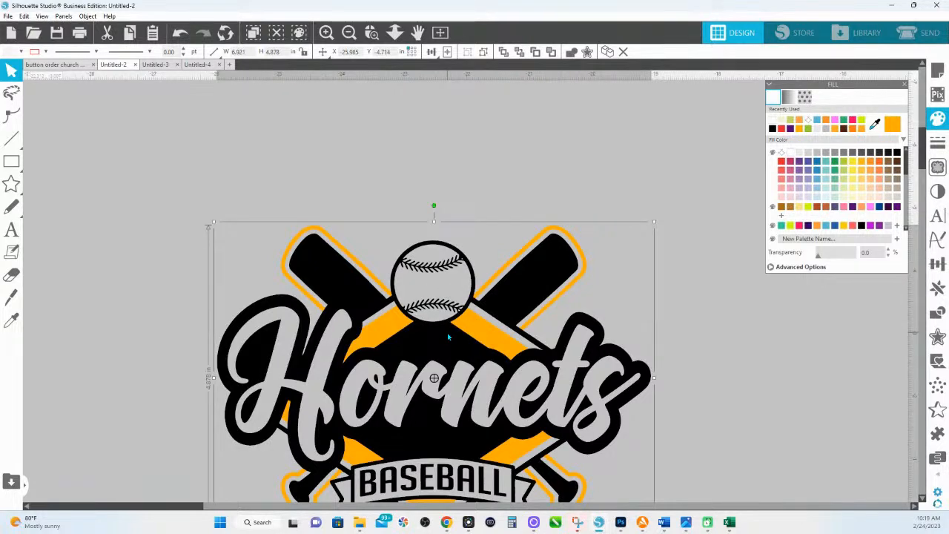
{"action": "left_click_drag", "start_coordinate": [454, 341], "coordinate": [8, 350]}
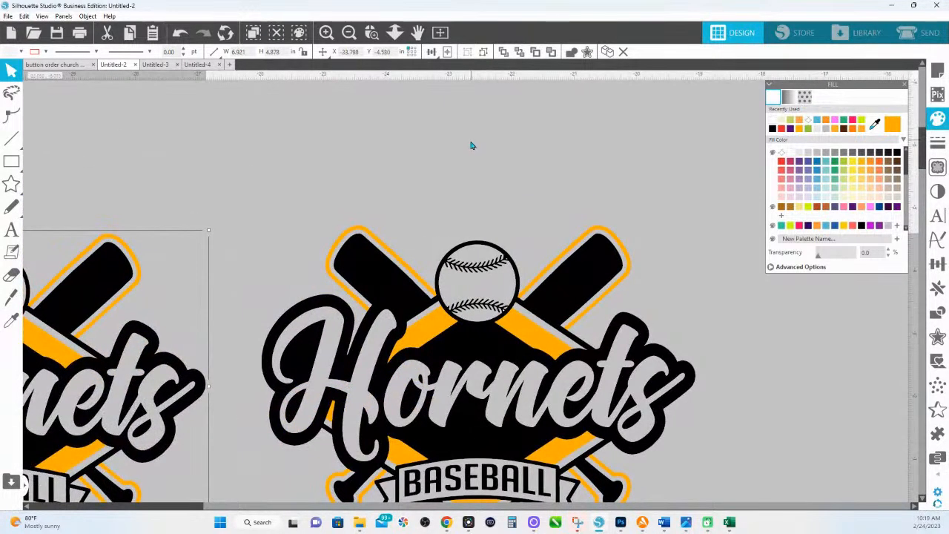
- Zoom in on the baseball and draw a circle over it
{"action": "left_click", "coordinate": [373, 33]}
{"action": "left_click_drag", "start_coordinate": [421, 228], "coordinate": [640, 388]}
{"action": "mouse_move", "coordinate": [12, 161]}
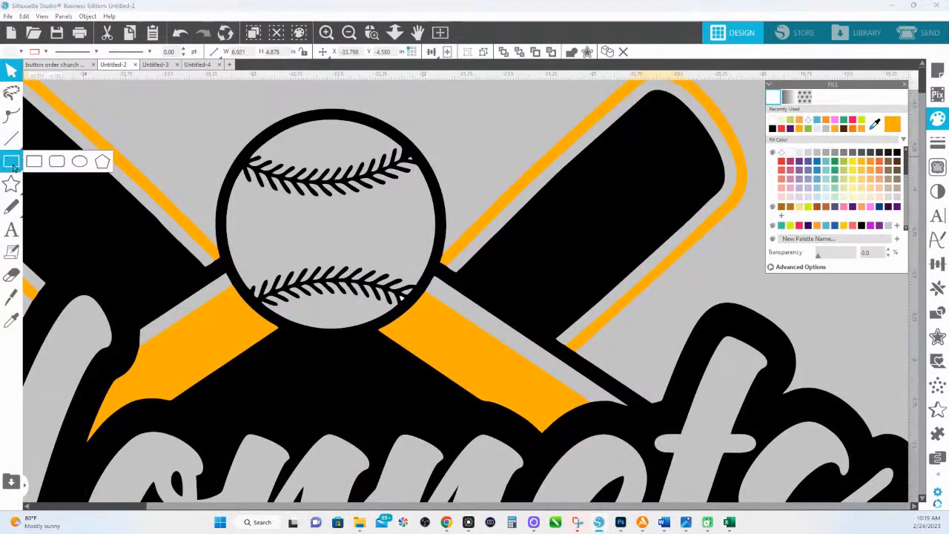
{"action": "left_click", "coordinate": [78, 161]}
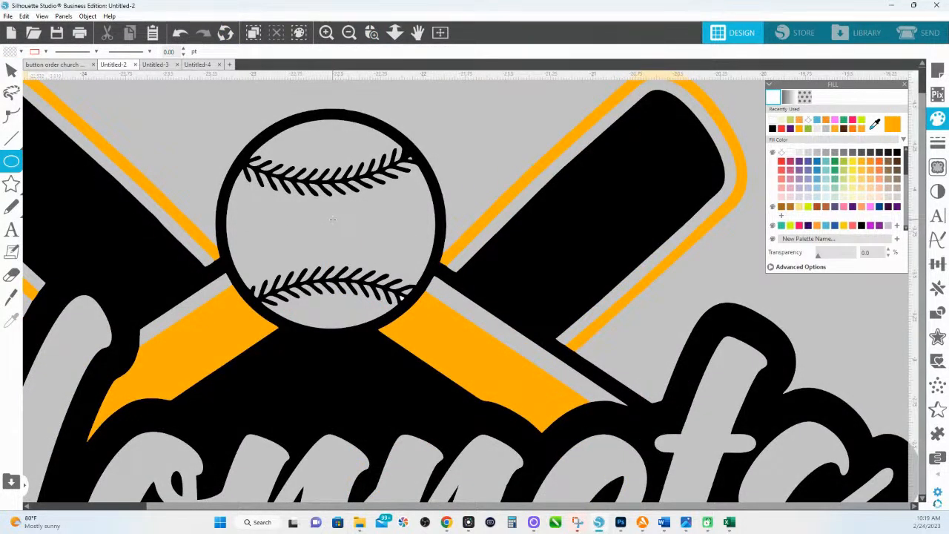
{"action": "left_click_drag", "start_coordinate": [328, 227], "coordinate": [430, 347]}
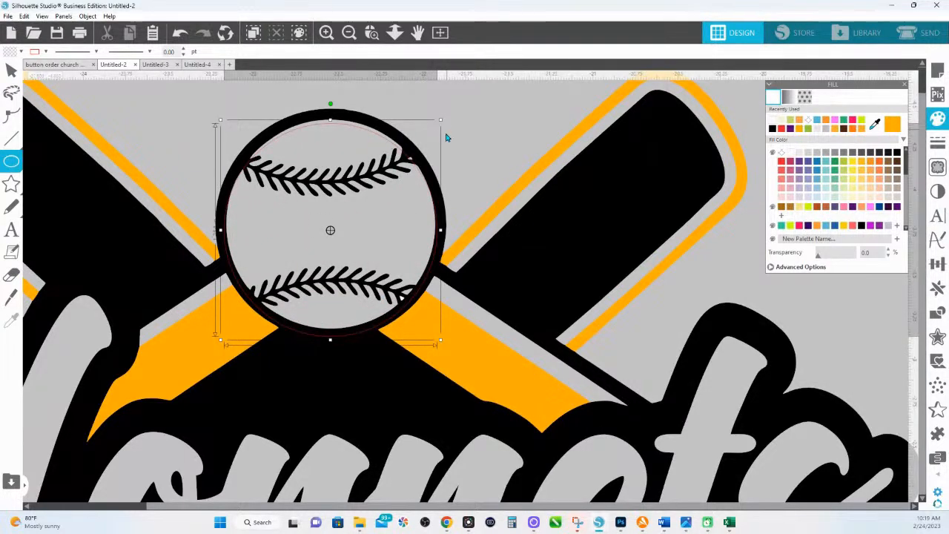
{"action": "key", "text": "v"}
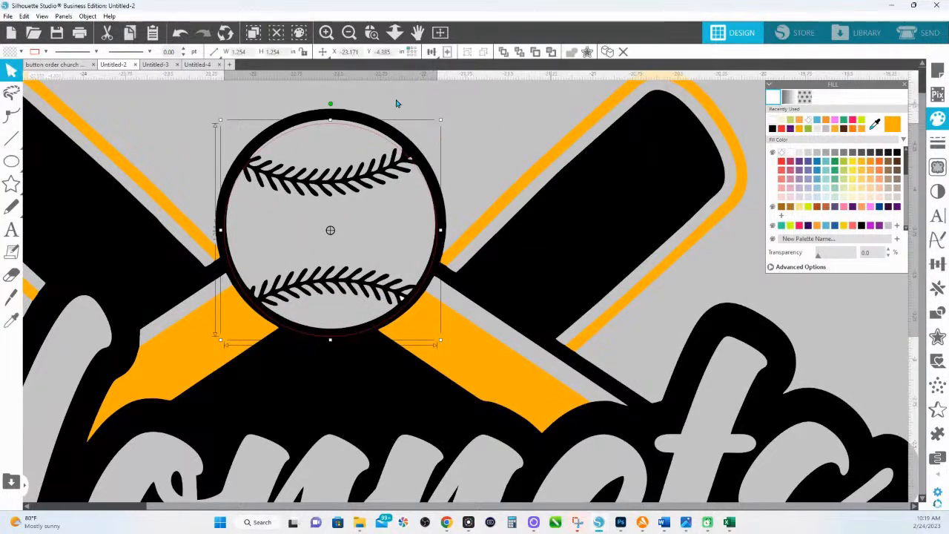
- Make the circle 100% transparent and shrink it to sit just inside the ball
{"action": "left_click", "coordinate": [843, 179]}
{"action": "left_click_drag", "start_coordinate": [819, 257], "coordinate": [855, 258]}
{"action": "key", "text": "Up"}
{"action": "key", "text": "Up"}
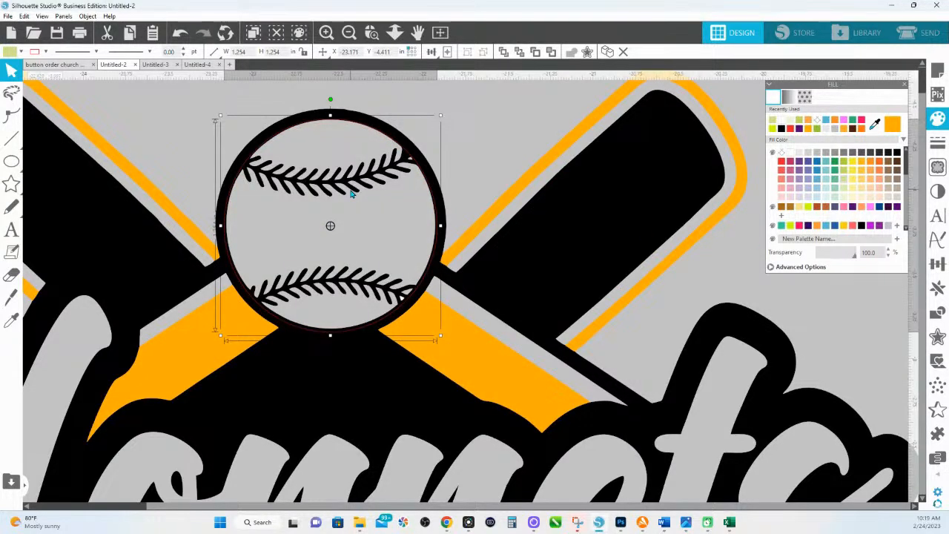
{"action": "left_click_drag", "start_coordinate": [221, 335], "coordinate": [223, 338]}
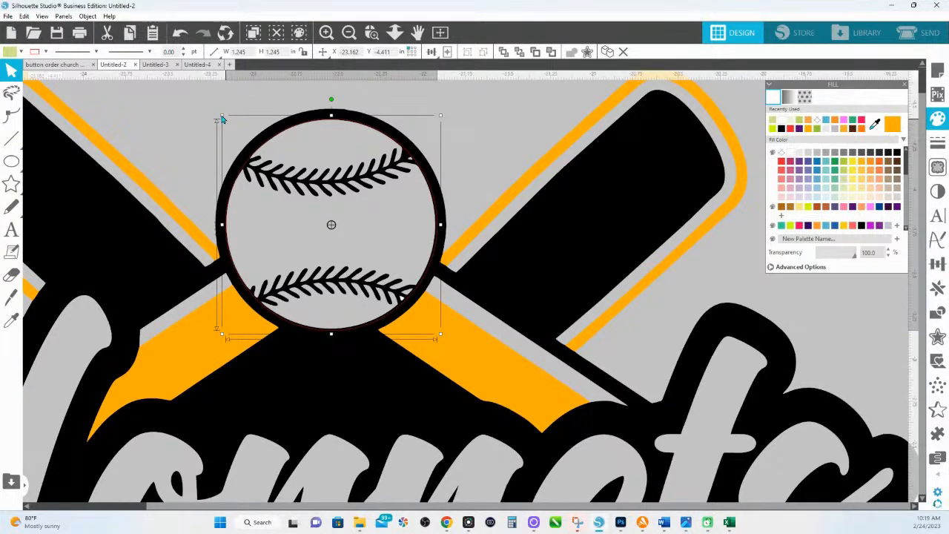
{"action": "left_click_drag", "start_coordinate": [440, 339], "coordinate": [439, 338]}
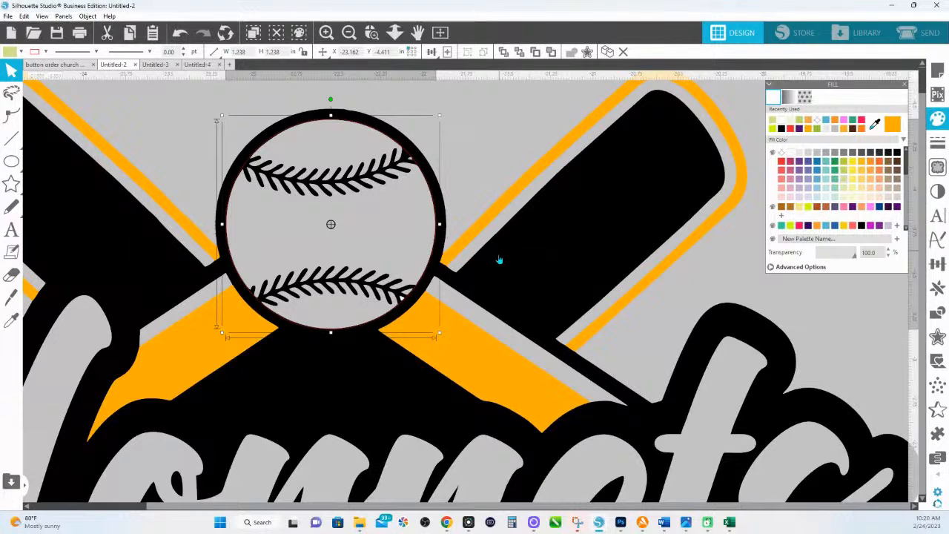
{"action": "left_click", "coordinate": [445, 113]}
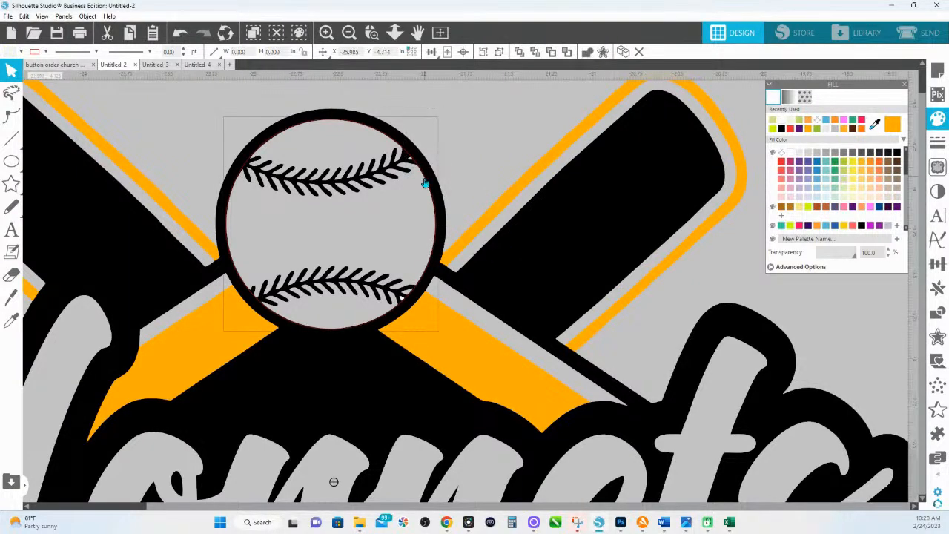
- Crop the logo artwork to the ball circle as a trial, then undo the crop
{"action": "left_click", "coordinate": [937, 312]}
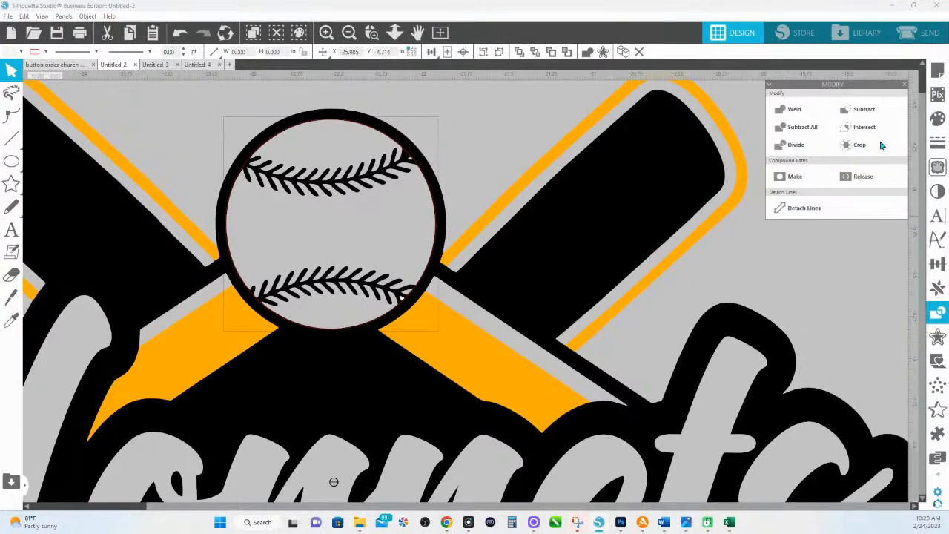
{"action": "left_click", "coordinate": [866, 148]}
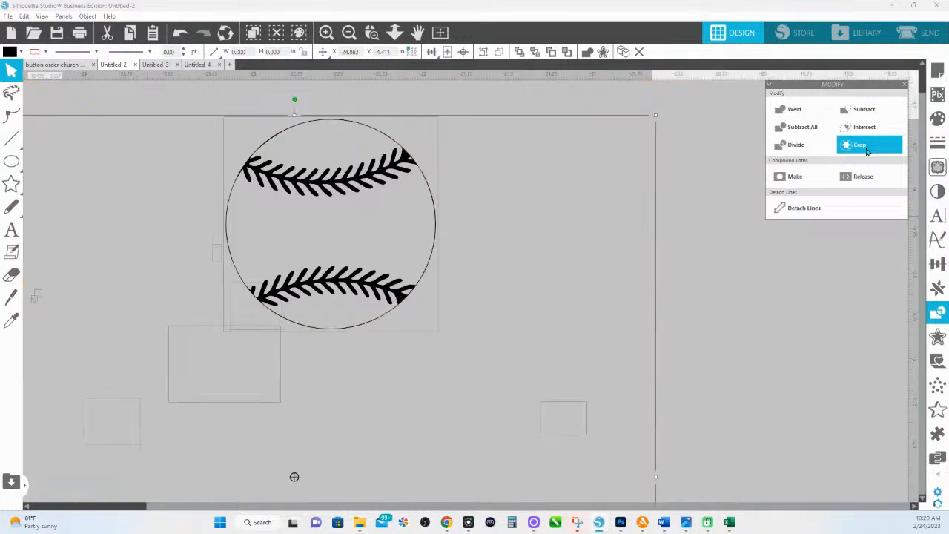
{"action": "left_click", "coordinate": [513, 238]}
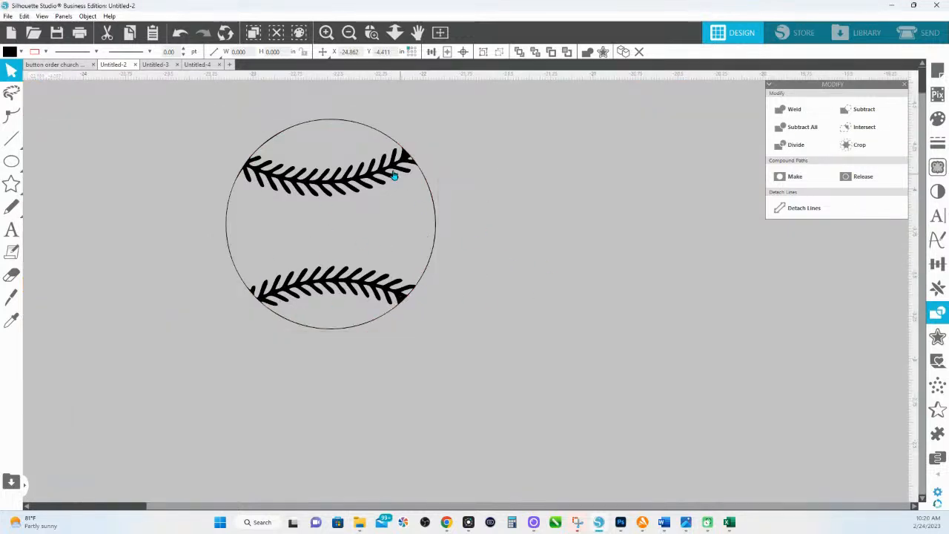
{"action": "left_click", "coordinate": [394, 32]}
{"action": "left_click_drag", "start_coordinate": [405, 207], "coordinate": [400, 321]}
{"action": "scroll", "coordinate": [401, 321], "scroll_direction": "down", "scroll_amount": 1}
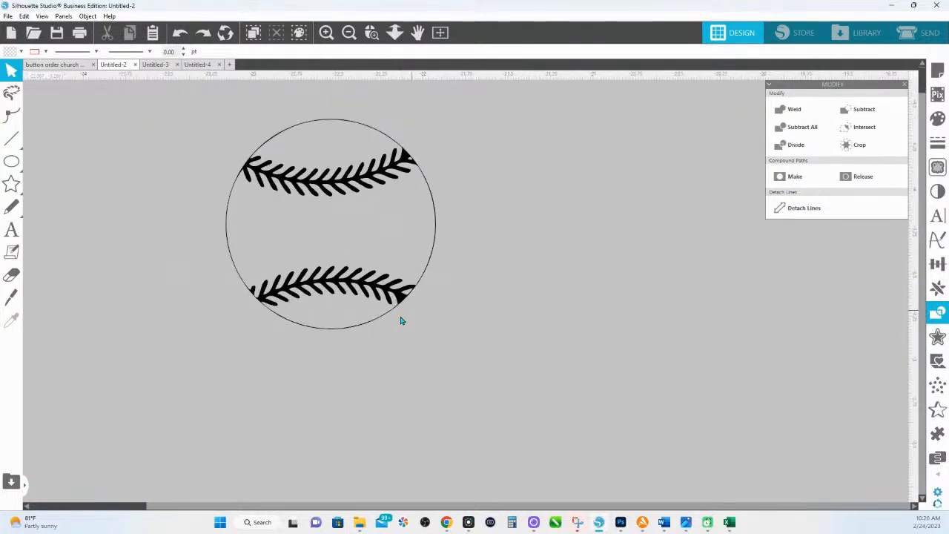
{"action": "key", "text": "ctrl+z"}
{"action": "key", "text": "ctrl+z"}
- Select the ball circle and bring back the Fill colour options
{"action": "left_click", "coordinate": [475, 128]}
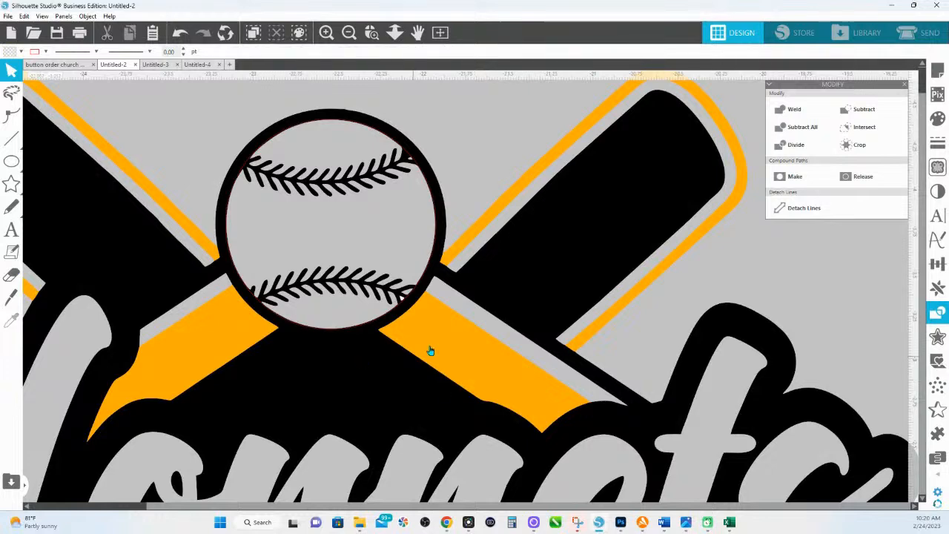
{"action": "left_click", "coordinate": [404, 305]}
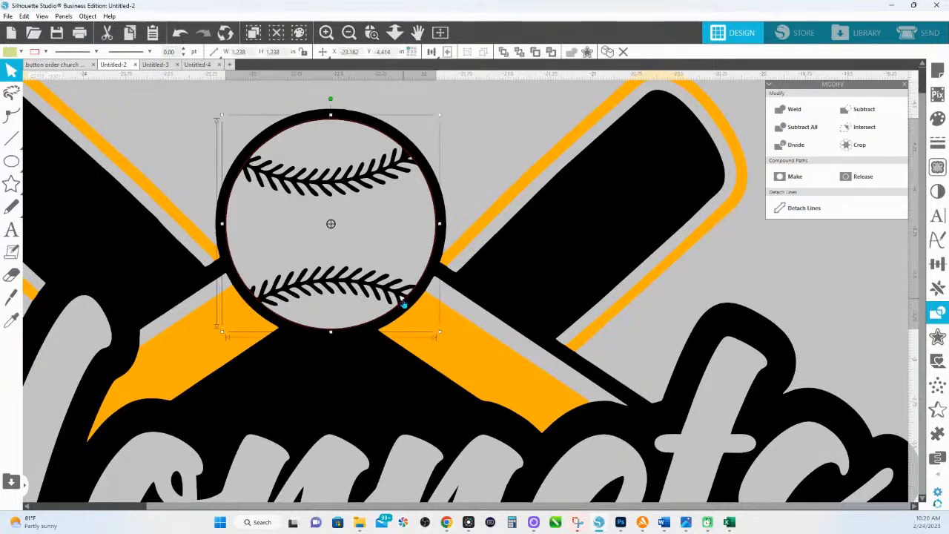
{"action": "right_click", "coordinate": [404, 300]}
{"action": "left_click", "coordinate": [426, 87]}
{"action": "right_click", "coordinate": [402, 298]}
{"action": "left_click", "coordinate": [938, 120]}
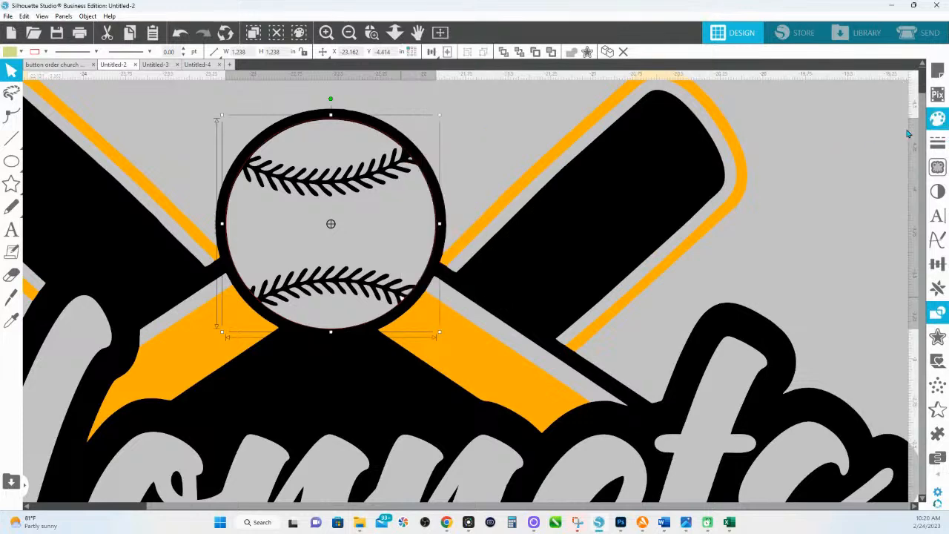
- Ungroup the logo artwork at the ball's outline, undoing an accidental move
{"action": "left_click", "coordinate": [405, 300]}
{"action": "left_click_drag", "start_coordinate": [405, 300], "coordinate": [417, 298]}
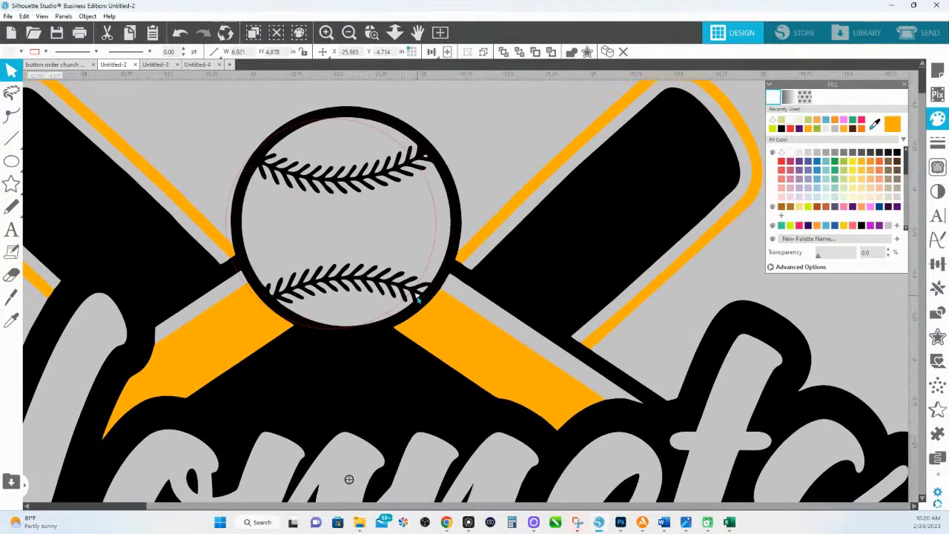
{"action": "key", "text": "ctrl+z"}
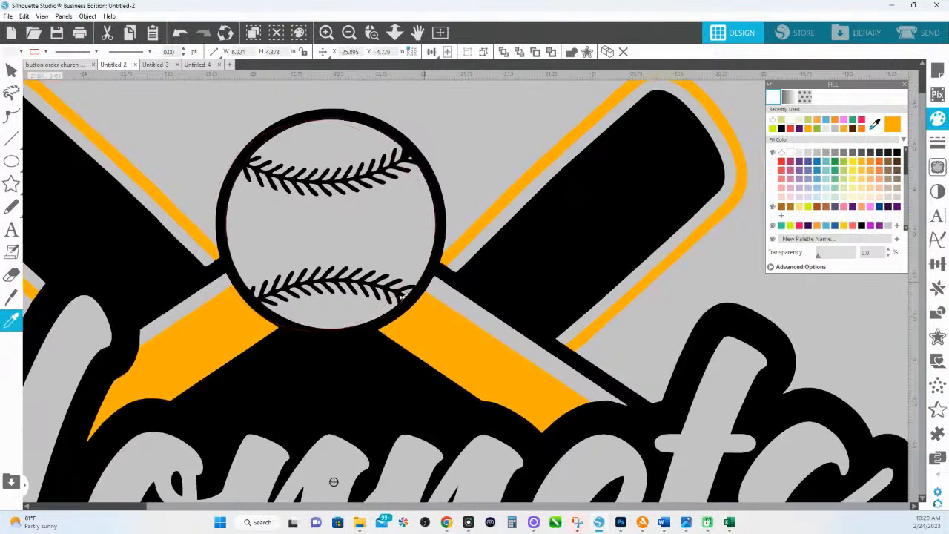
{"action": "right_click", "coordinate": [434, 284]}
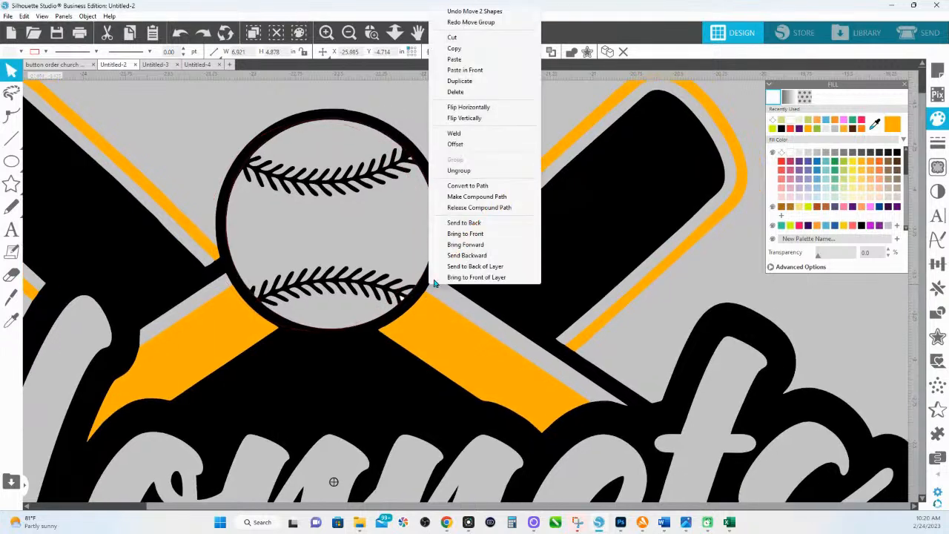
{"action": "left_click", "coordinate": [455, 170]}
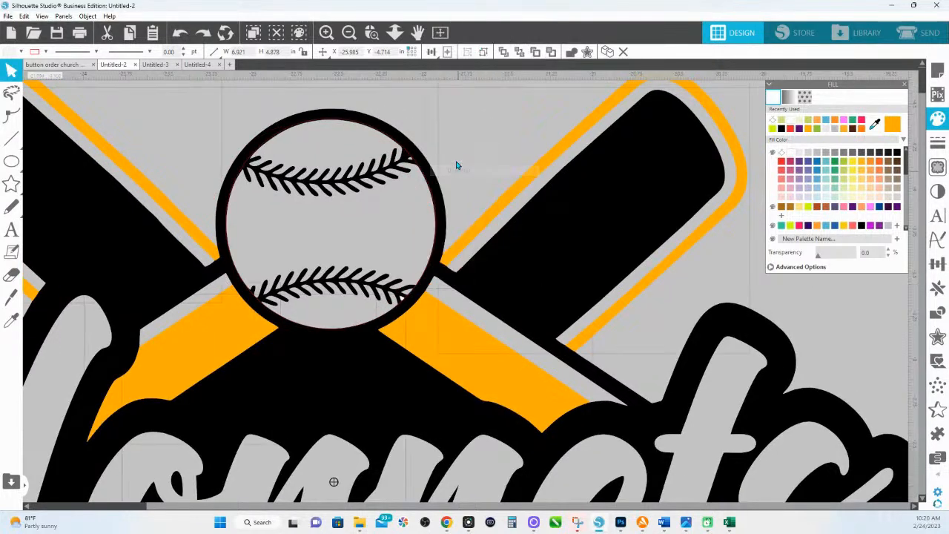
- Try sampling a gray fill onto the lower stitch and black shapes, then undo it
{"action": "left_click", "coordinate": [405, 300]}
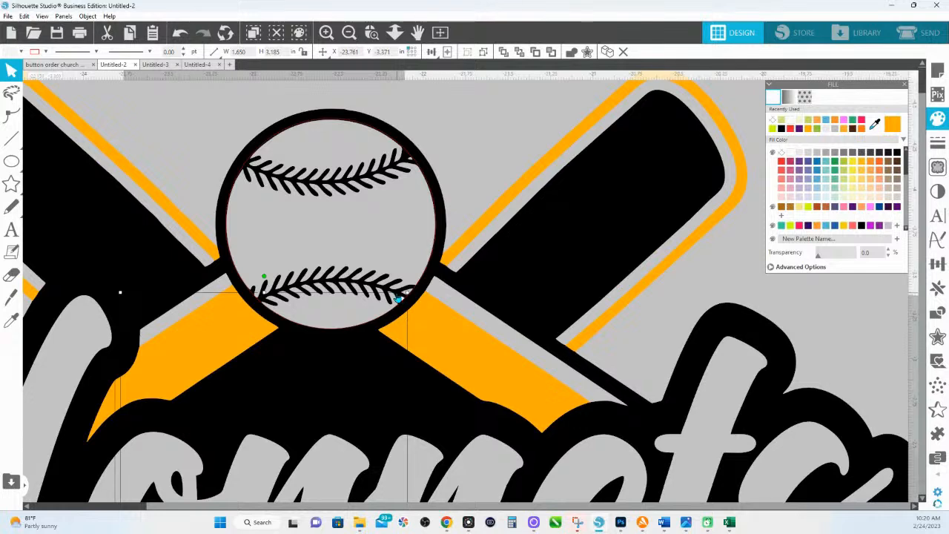
{"action": "left_click", "coordinate": [399, 297], "text": "shift"}
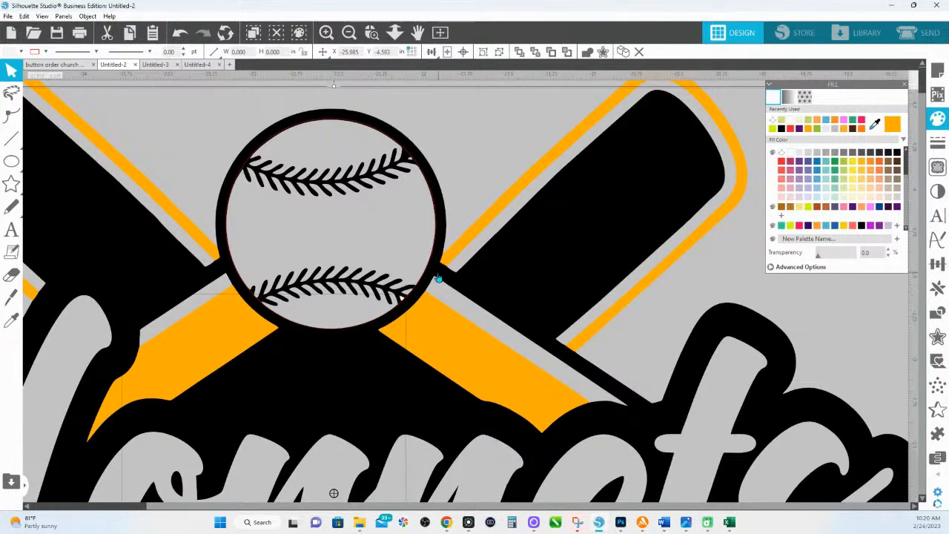
{"action": "key", "text": "i"}
{"action": "left_click", "coordinate": [434, 284]}
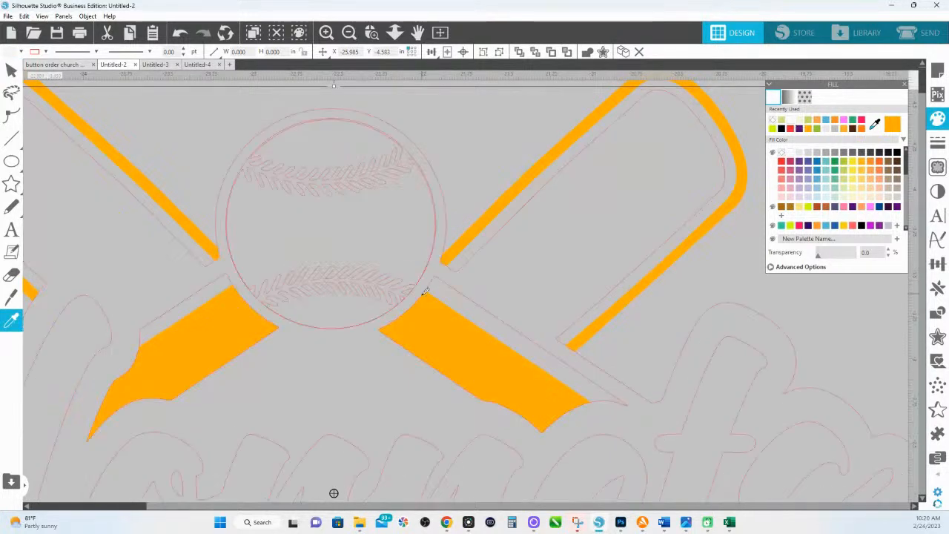
{"action": "key", "text": "i"}
{"action": "key", "text": "ctrl+z"}
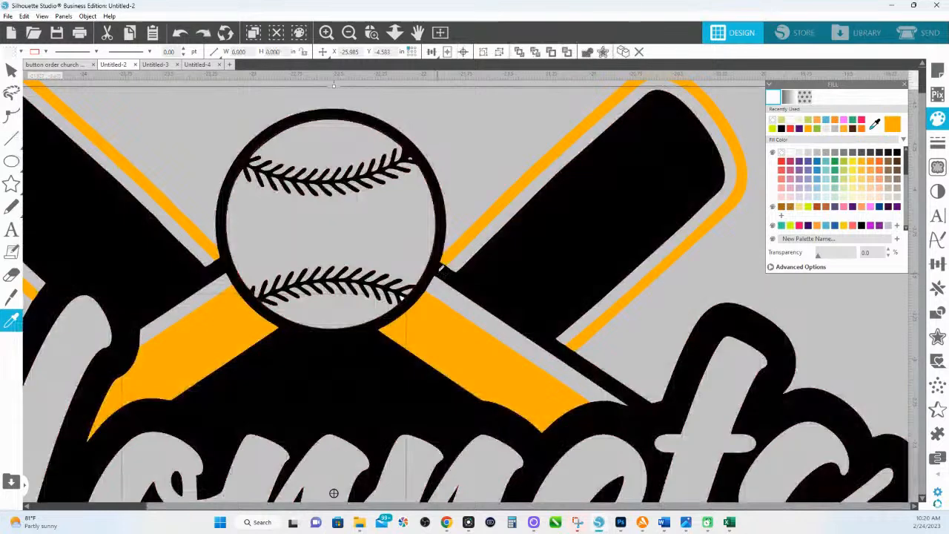
- Recolour a logo shape, trying gray, teal, yellow and pale yellow fills
{"action": "left_click", "coordinate": [473, 170]}
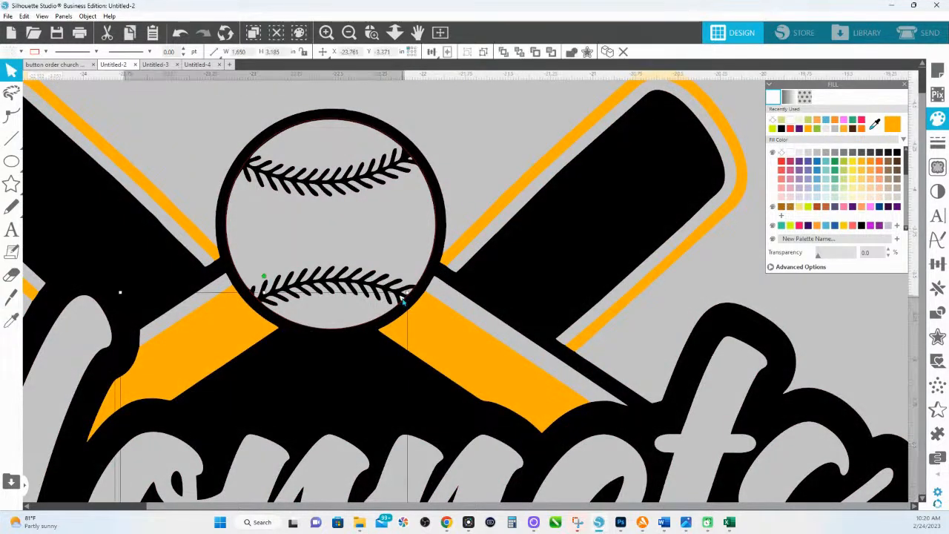
{"action": "left_click", "coordinate": [438, 257]}
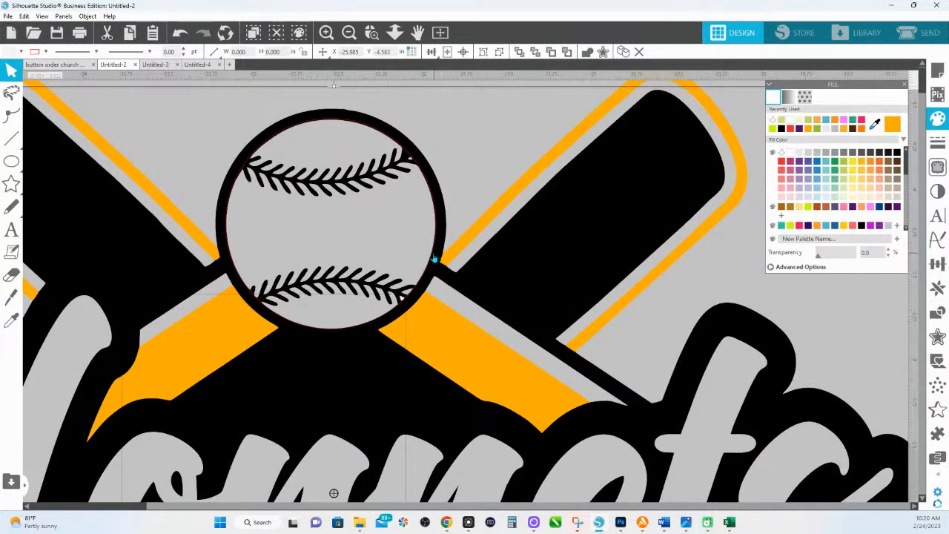
{"action": "key", "text": "i"}
{"action": "left_click", "coordinate": [436, 257]}
{"action": "left_click", "coordinate": [833, 183]}
{"action": "left_click", "coordinate": [851, 179]}
{"action": "left_click", "coordinate": [859, 188]}
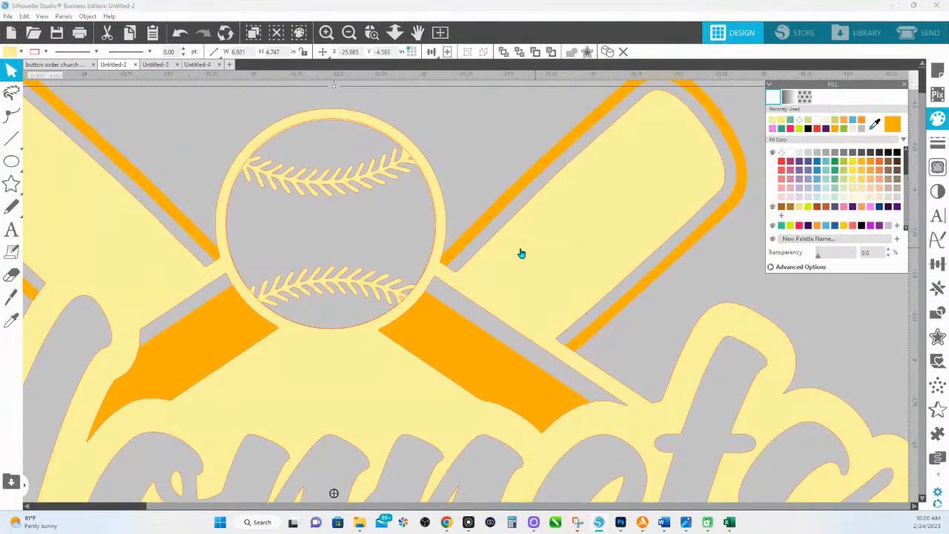
- Undo a yellow fill sampled for the script letters and exit the eyedropper to restore solid fills
{"action": "key", "text": "i"}
{"action": "left_click", "coordinate": [458, 217]}
{"action": "key", "text": "ctrl+z"}
{"action": "key", "text": "ctrl+z"}
{"action": "key", "text": "ctrl+z"}
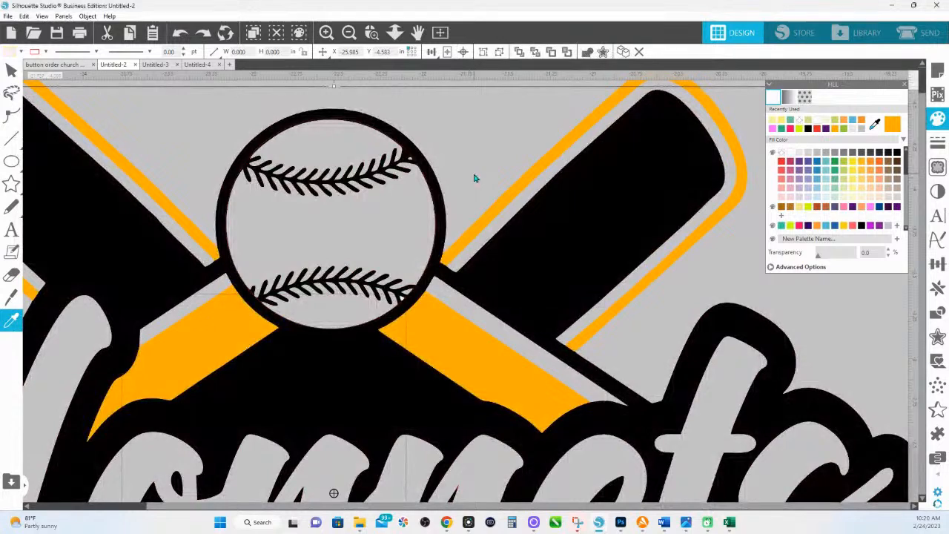
{"action": "key", "text": "Escape"}
{"action": "left_click", "coordinate": [409, 308]}
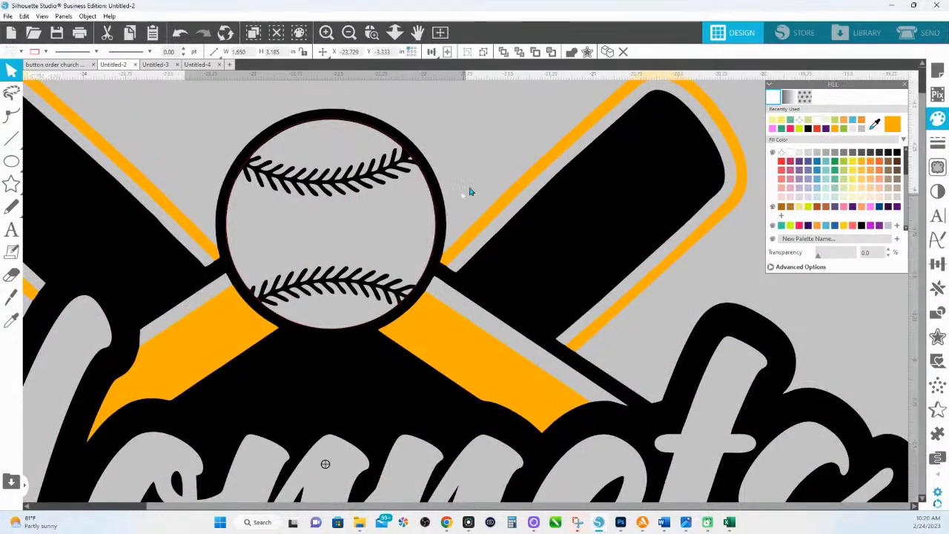
{"action": "key", "text": "Escape"}
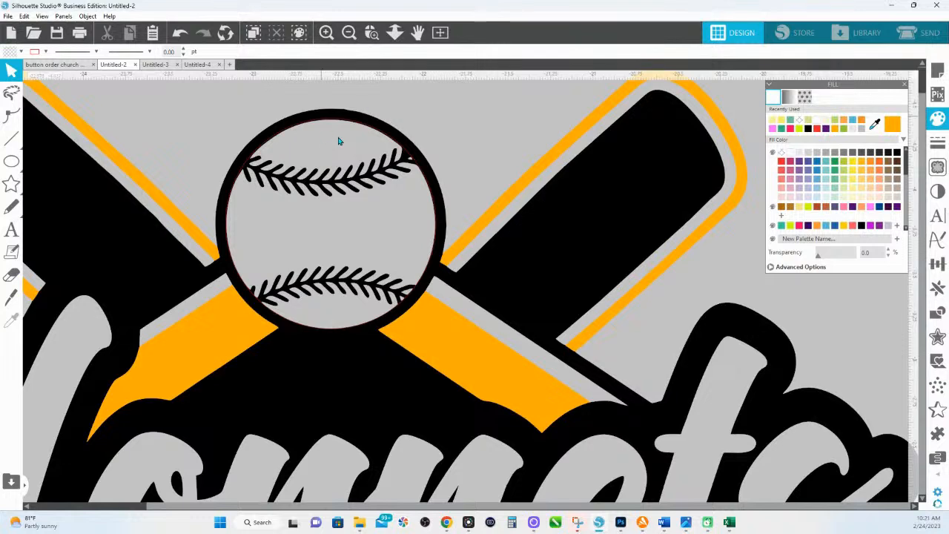
- Zoom into the baseball and fine-tune the inner circle's size with its corner handles
{"action": "left_click", "coordinate": [372, 33]}
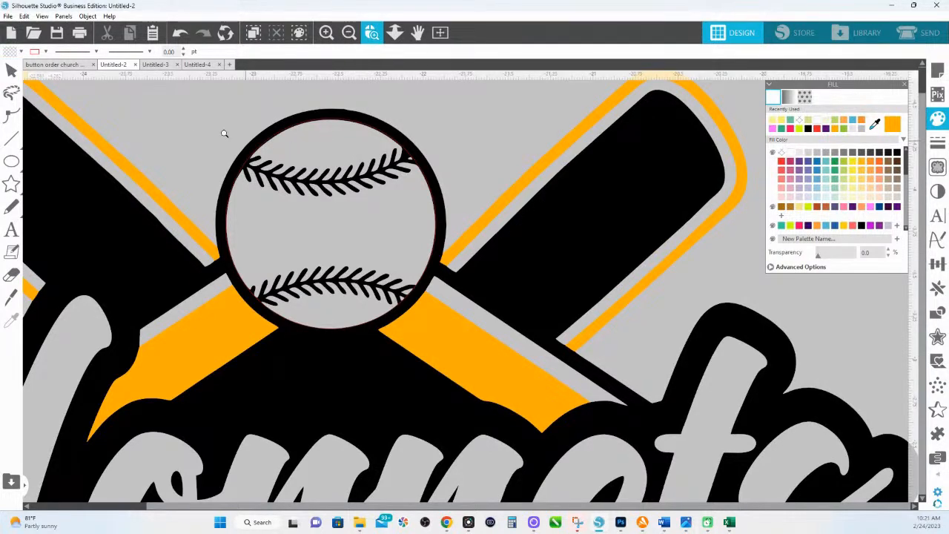
{"action": "left_click_drag", "start_coordinate": [518, 367], "coordinate": [521, 368]}
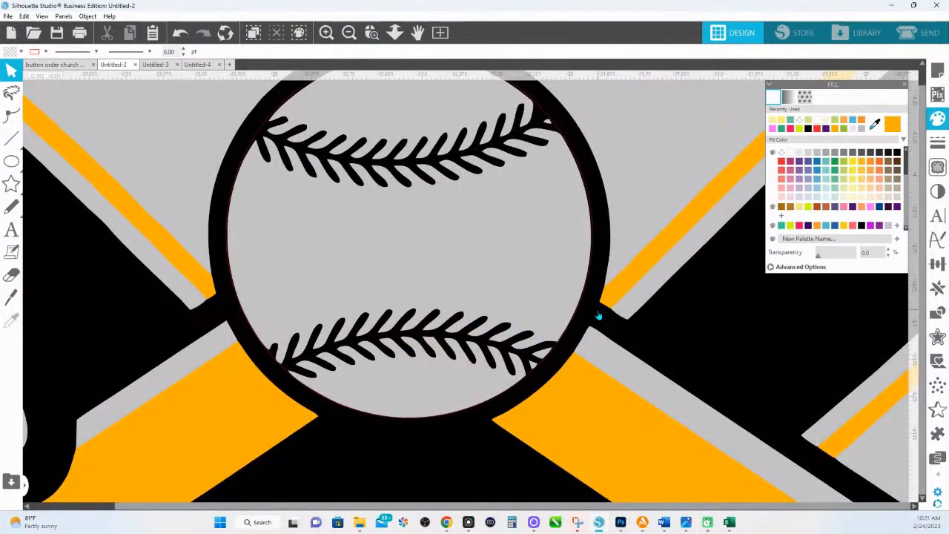
{"action": "scroll", "coordinate": [556, 218], "scroll_direction": "up", "scroll_amount": 2}
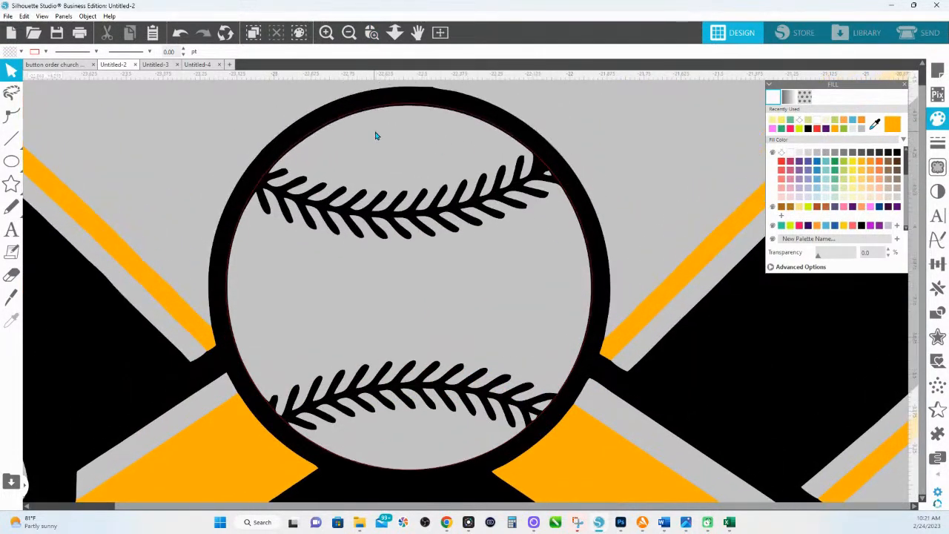
{"action": "left_click", "coordinate": [338, 124]}
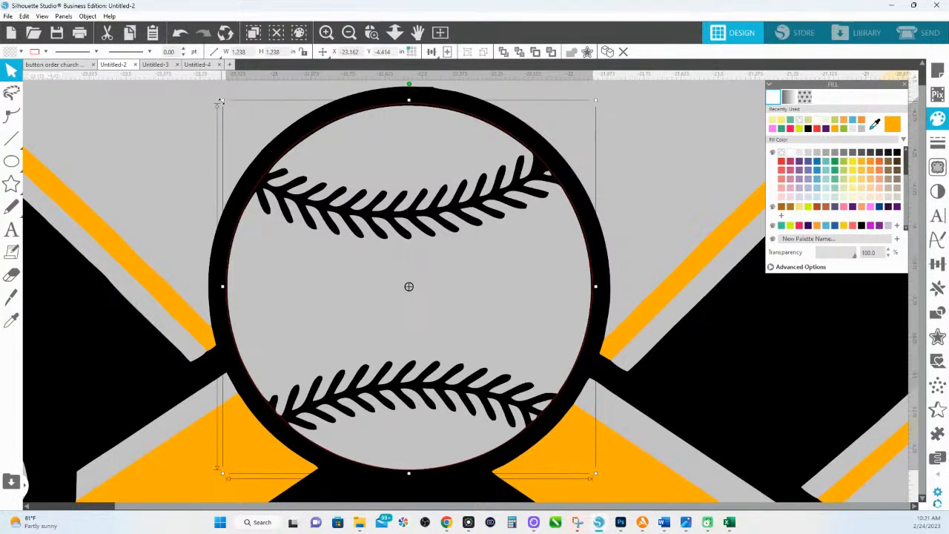
{"action": "left_click_drag", "start_coordinate": [221, 101], "coordinate": [224, 109]}
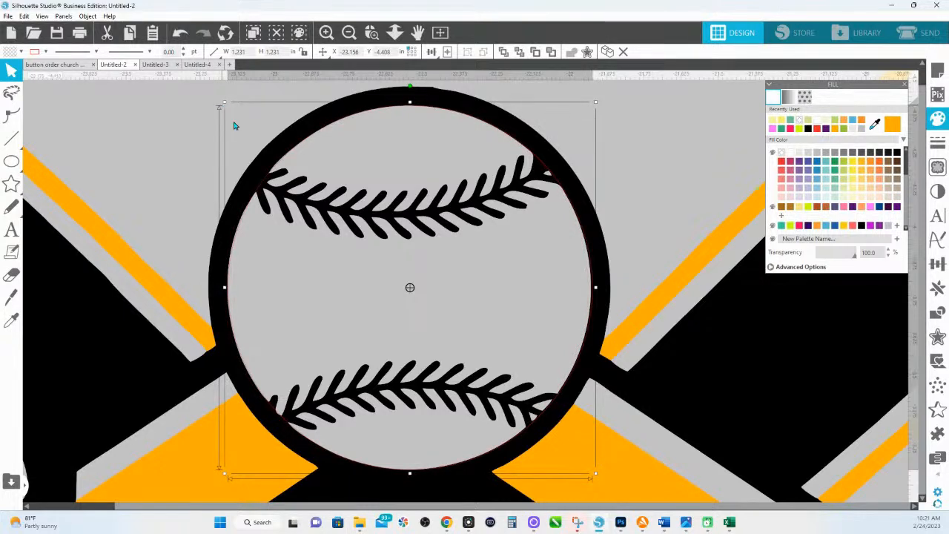
{"action": "left_click_drag", "start_coordinate": [597, 106], "coordinate": [598, 106]}
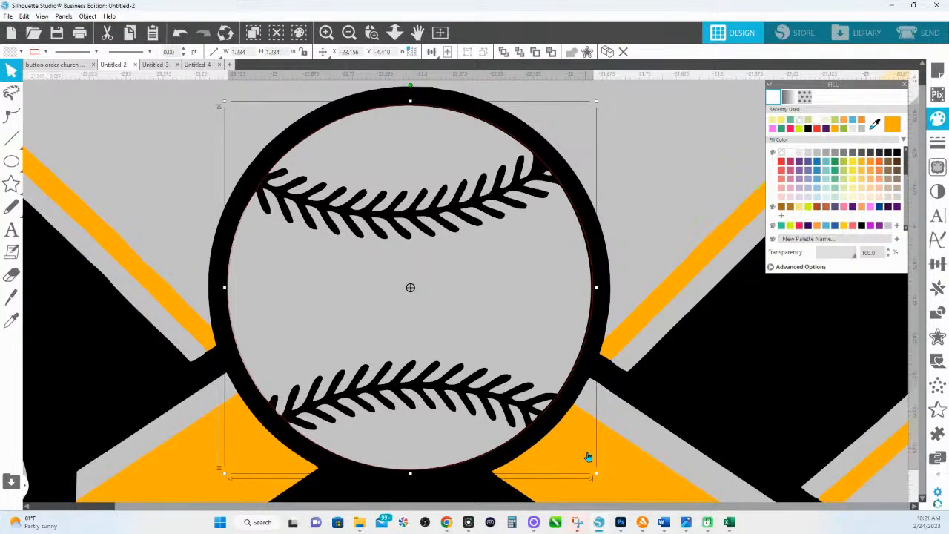
{"action": "left_click_drag", "start_coordinate": [598, 476], "coordinate": [596, 475]}
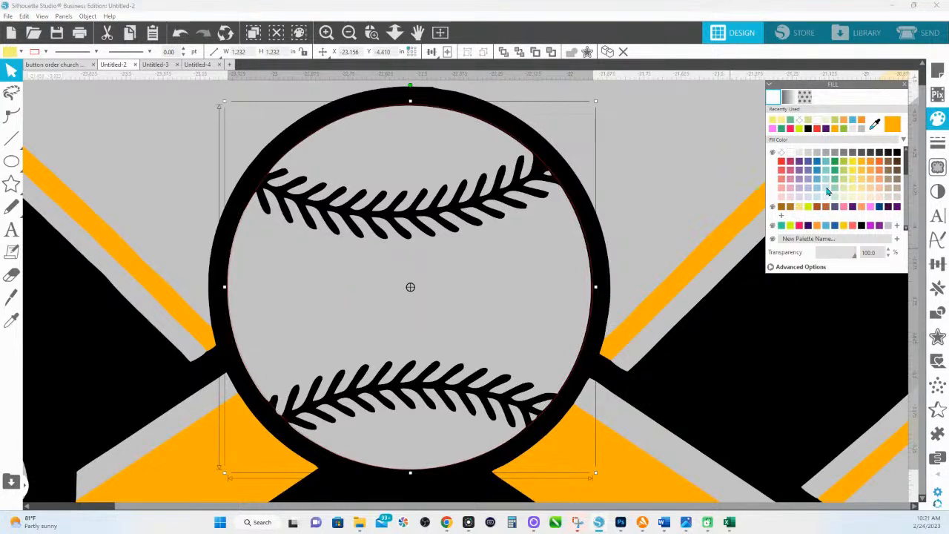
- Give the circle a light fill, shrink it to about 1.229 in, and marquee-select the ball with its stitches
{"action": "left_click", "coordinate": [826, 188]}
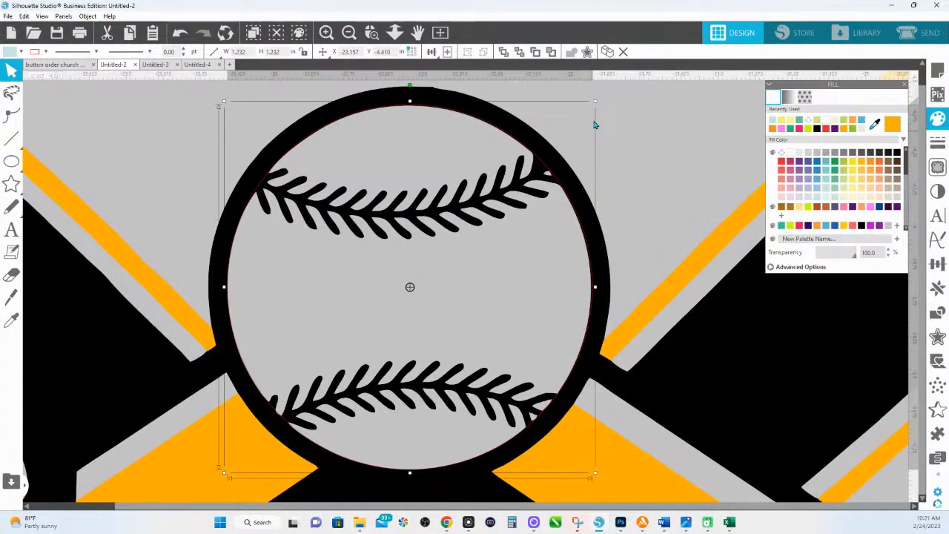
{"action": "left_click_drag", "start_coordinate": [595, 102], "coordinate": [595, 104]}
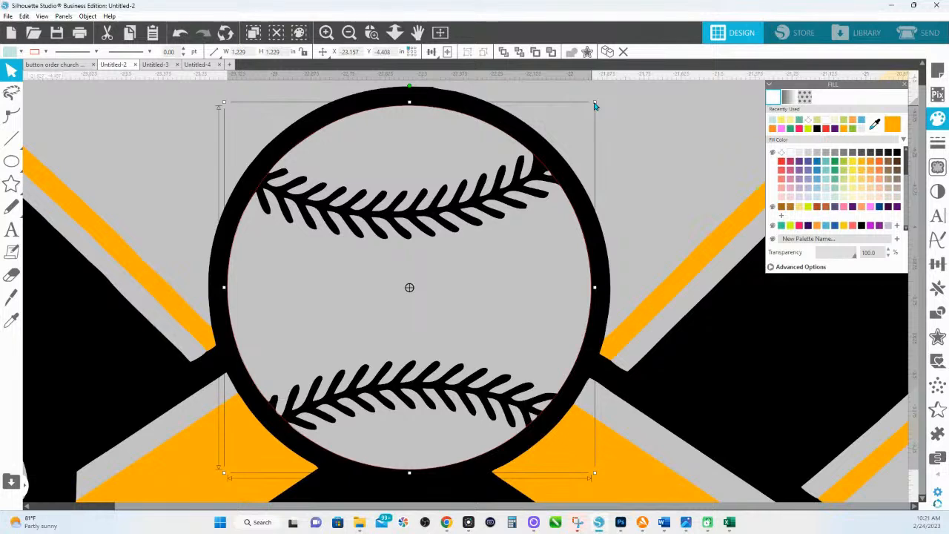
{"action": "left_click", "coordinate": [663, 129]}
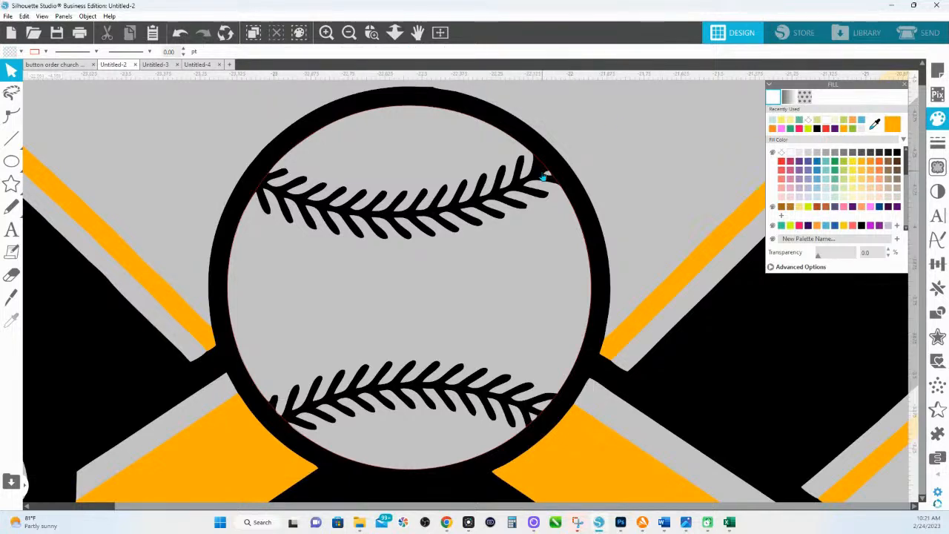
{"action": "left_click_drag", "start_coordinate": [604, 142], "coordinate": [542, 211]}
- Crop the stitches to the circle and delete the leftover outline scraps
{"action": "left_click", "coordinate": [938, 313]}
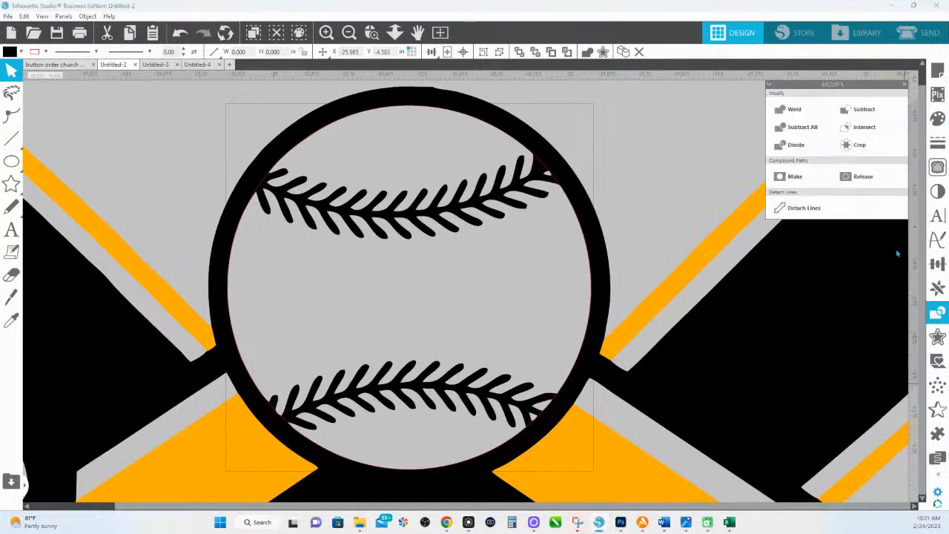
{"action": "left_click", "coordinate": [860, 145]}
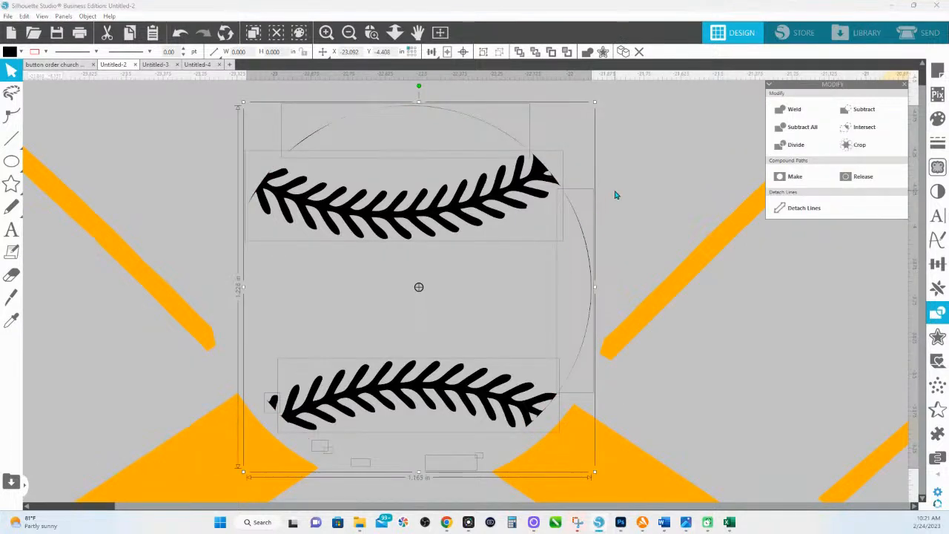
{"action": "left_click", "coordinate": [432, 221], "text": "shift"}
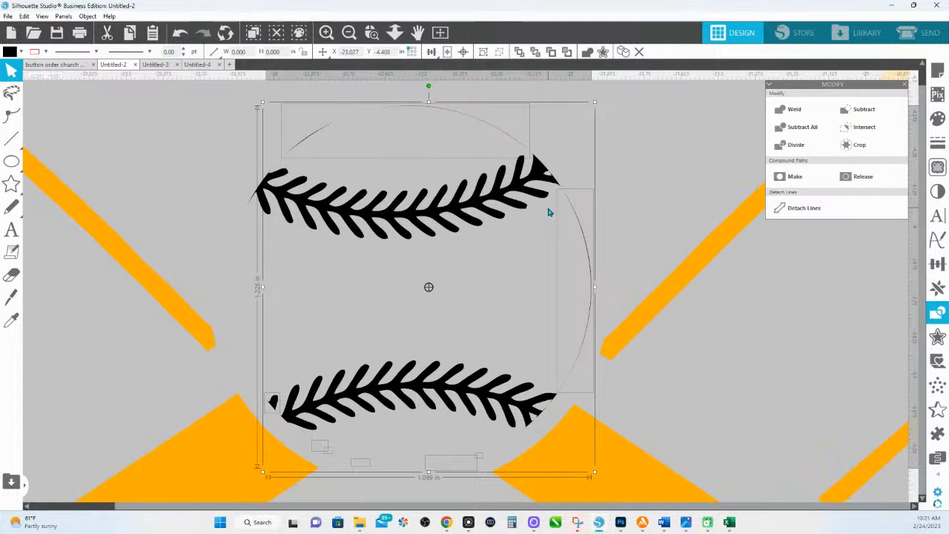
{"action": "key", "text": "Delete"}
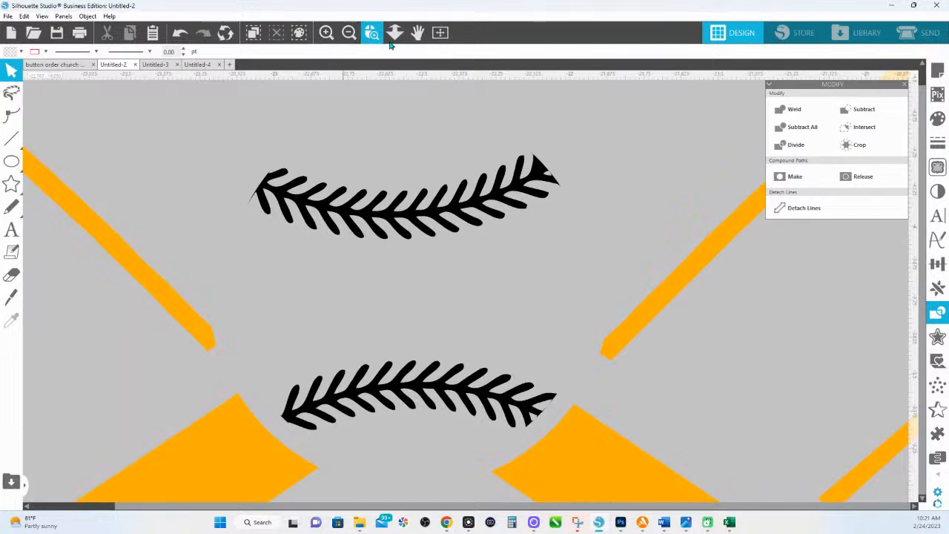
- Fill both stitch rows red and fit the page in view
{"action": "left_click_drag", "start_coordinate": [430, 142], "coordinate": [561, 435]}
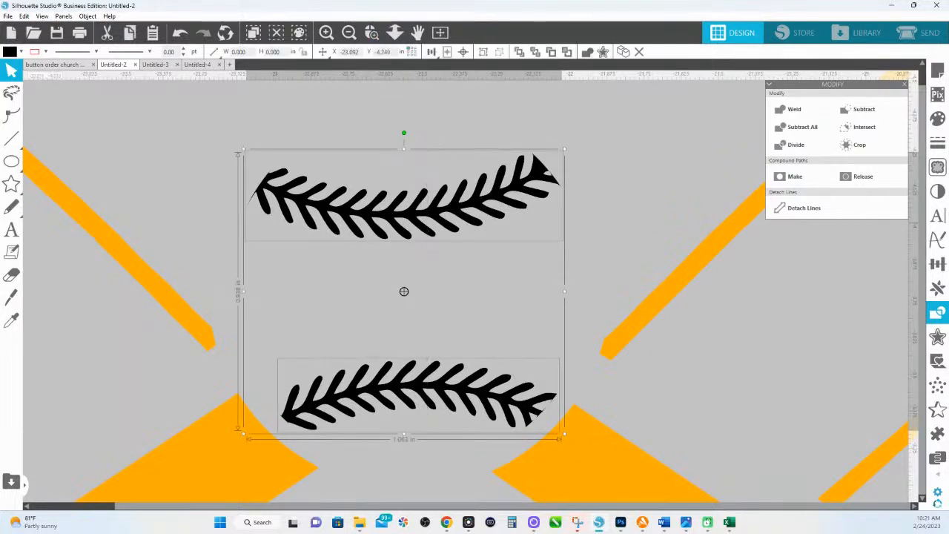
{"action": "left_click", "coordinate": [938, 118]}
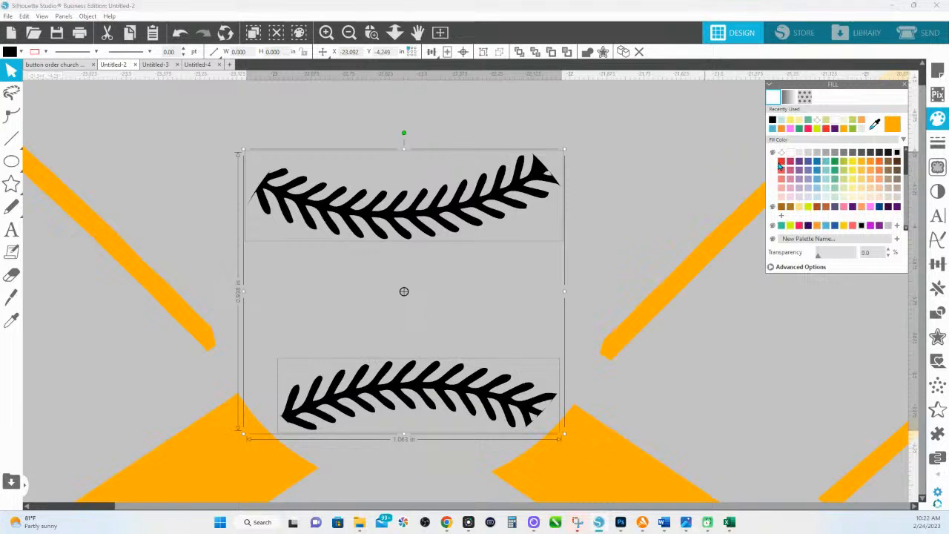
{"action": "left_click", "coordinate": [781, 169]}
{"action": "left_click", "coordinate": [395, 32]}
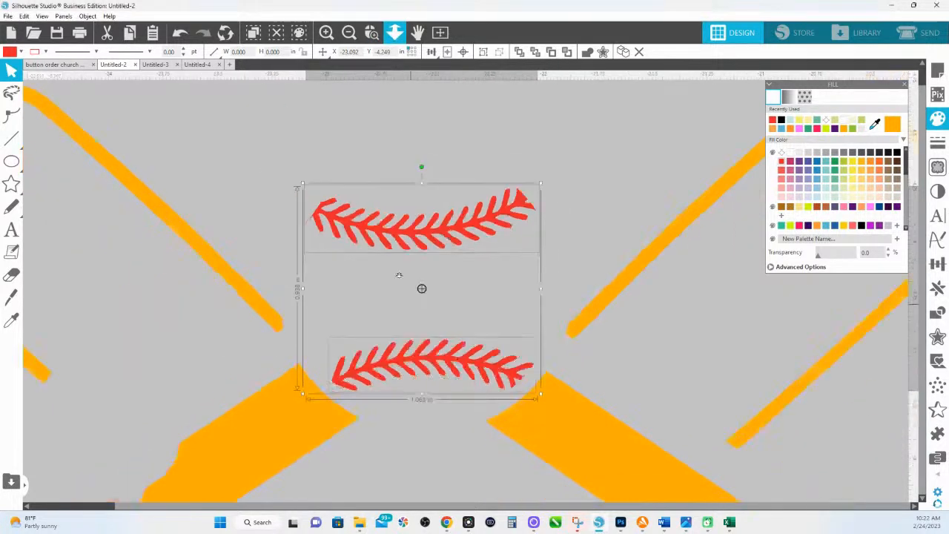
- Group the two red stitch rows together
{"action": "left_click_drag", "start_coordinate": [473, 276], "coordinate": [475, 455]}
{"action": "right_click", "coordinate": [474, 455]}
{"action": "left_click", "coordinate": [510, 335]}
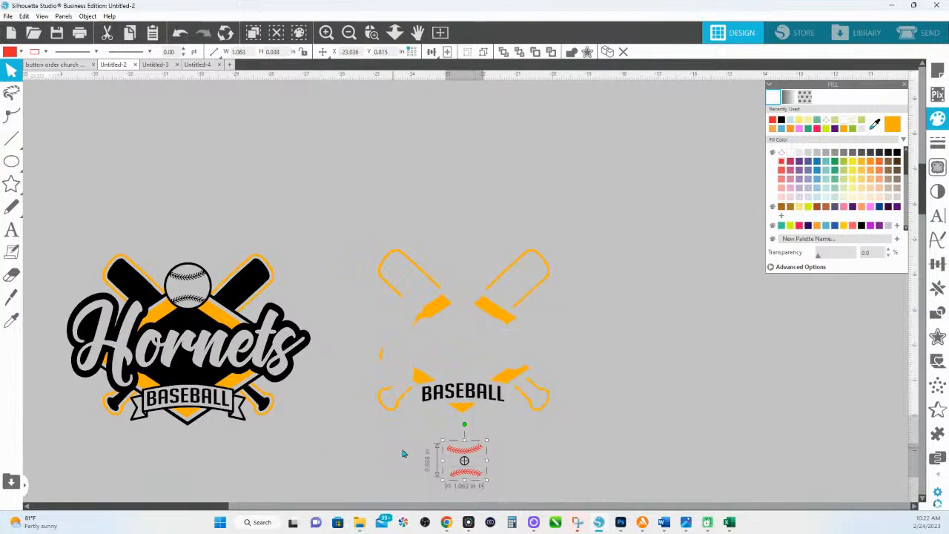
- Place the stitch group onto the Hornets logo's white baseball and nudge it into position
{"action": "left_click_drag", "start_coordinate": [396, 471], "coordinate": [432, 228]}
{"action": "left_click_drag", "start_coordinate": [495, 200], "coordinate": [509, 337]}
{"action": "left_click", "coordinate": [372, 32]}
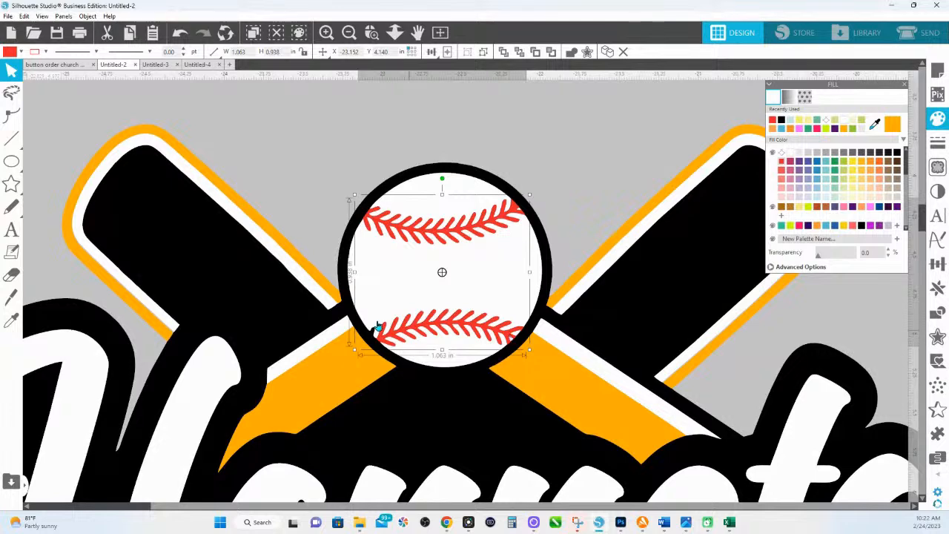
{"action": "left_click", "coordinate": [372, 32]}
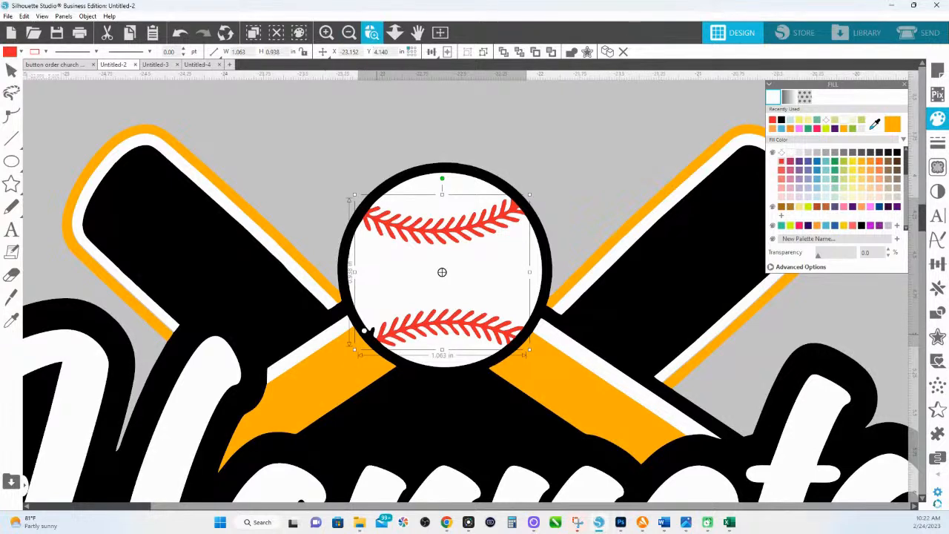
{"action": "left_click_drag", "start_coordinate": [522, 366], "coordinate": [536, 375]}
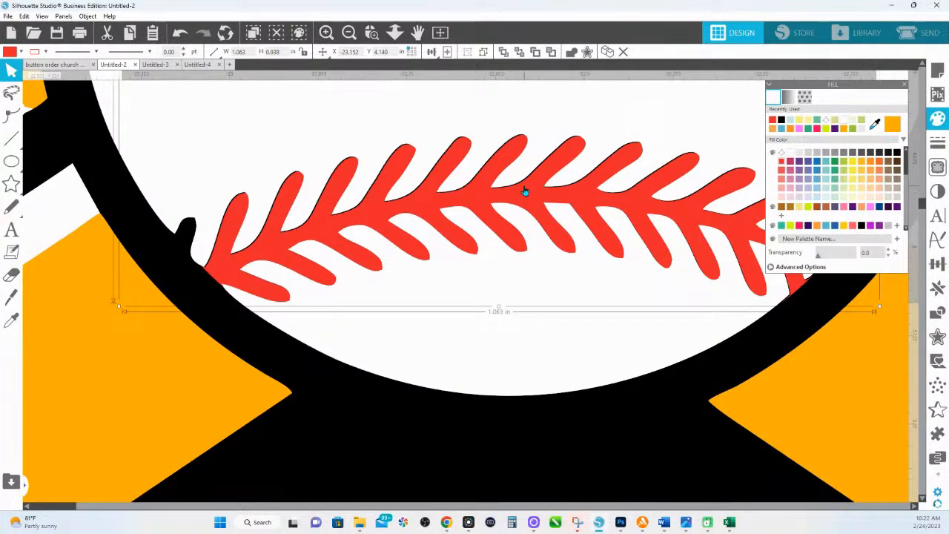
{"action": "left_click_drag", "start_coordinate": [521, 192], "coordinate": [521, 191]}
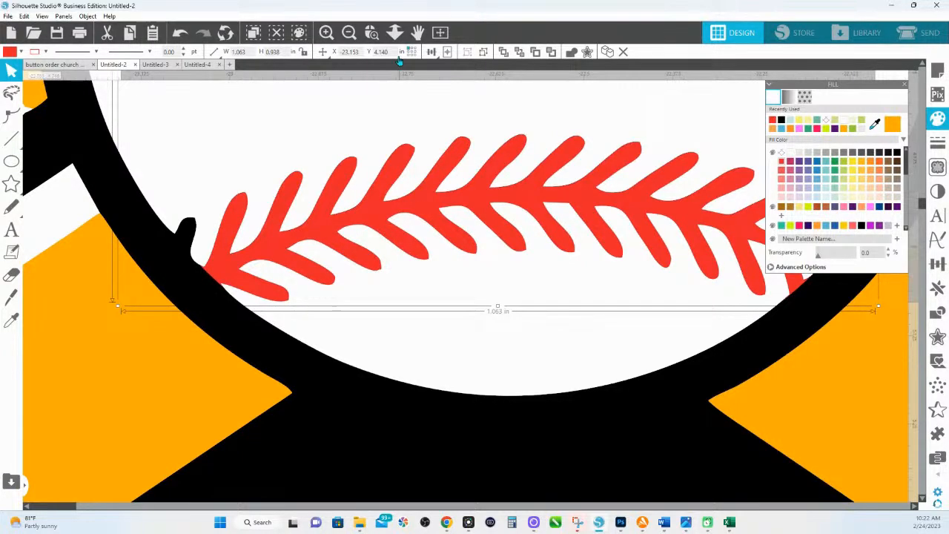
{"action": "left_click", "coordinate": [396, 33]}
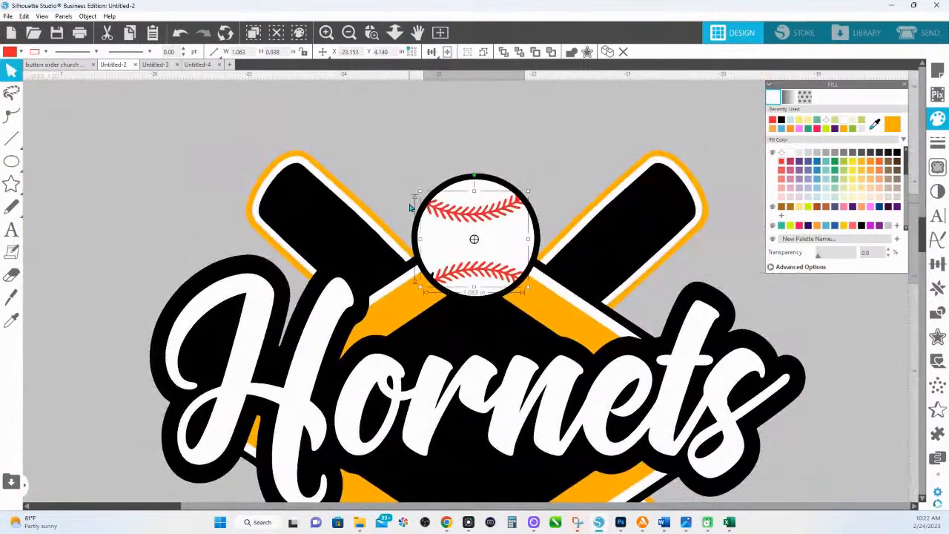